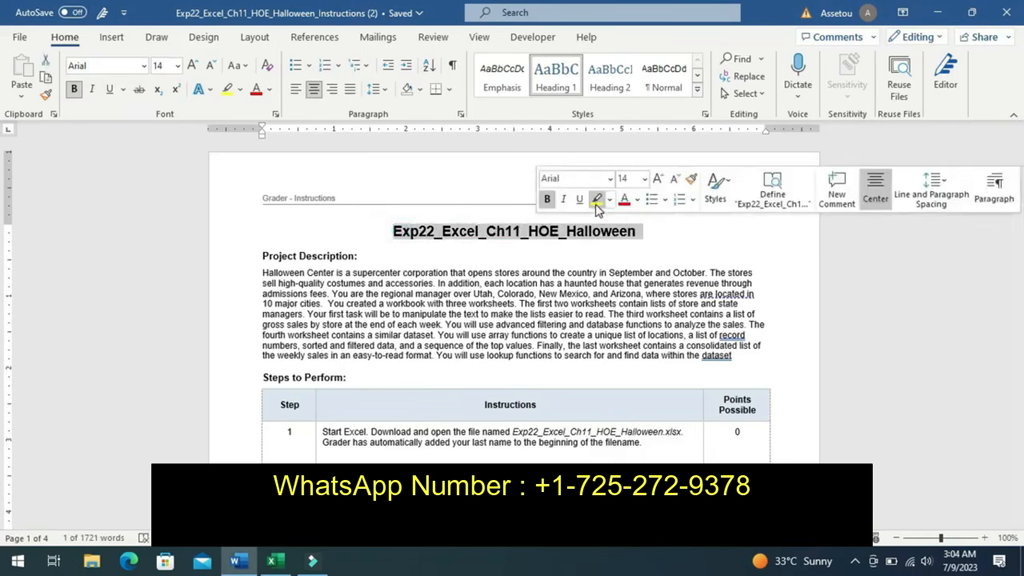
click(596, 200)
click(646, 251)
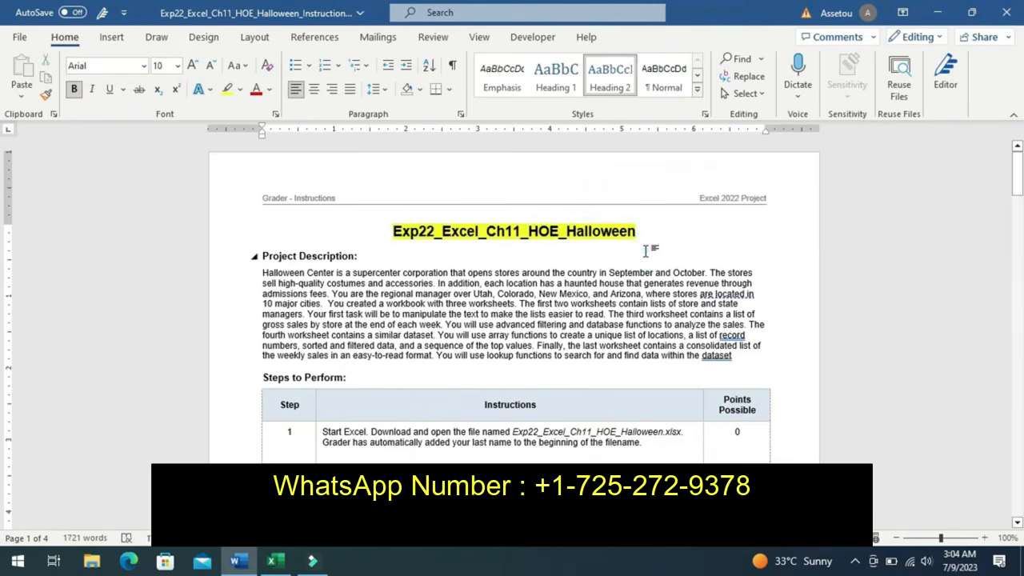
click(1018, 184)
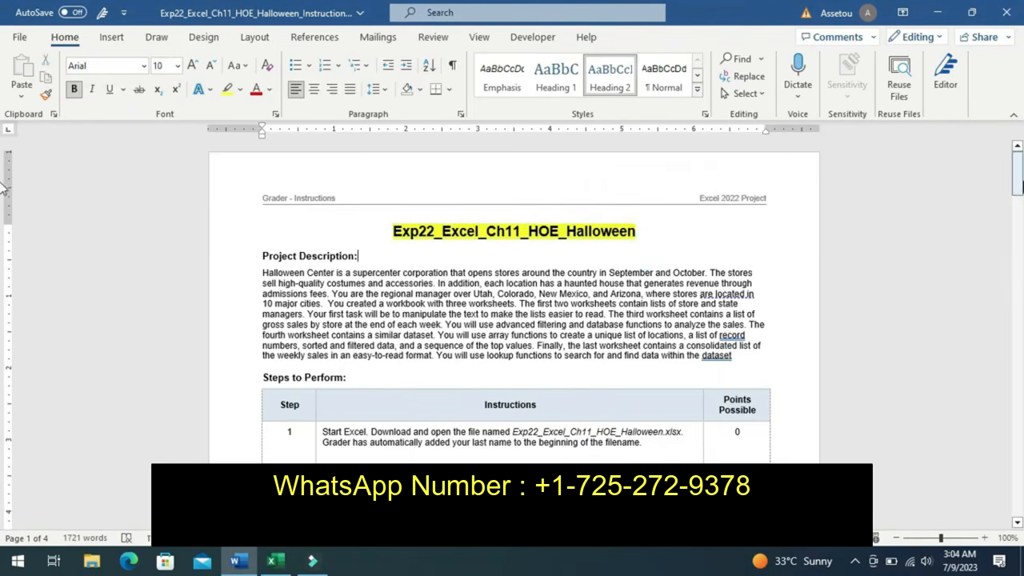
drag(1021, 189, 1021, 189)
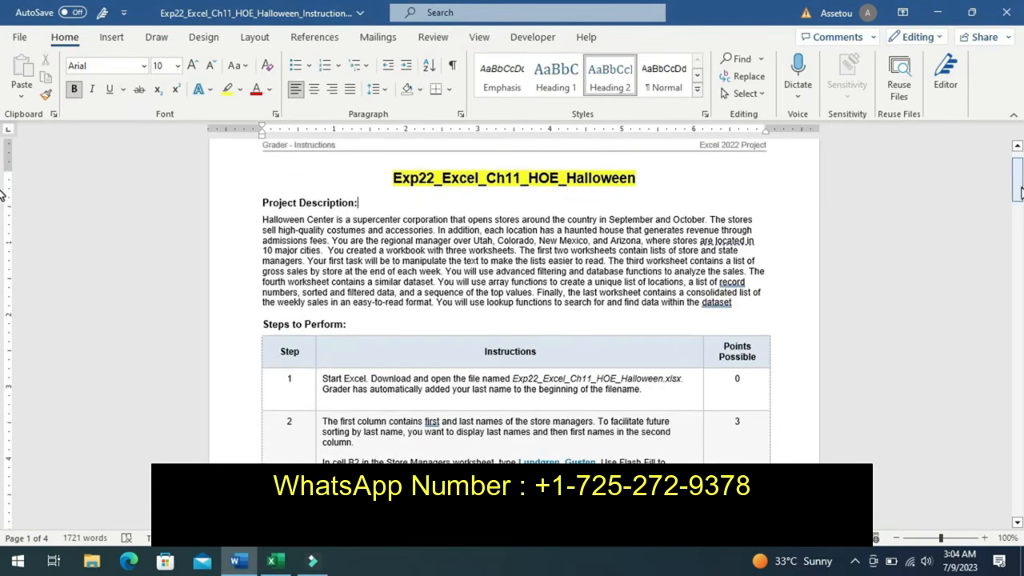
key(ctrl+z)
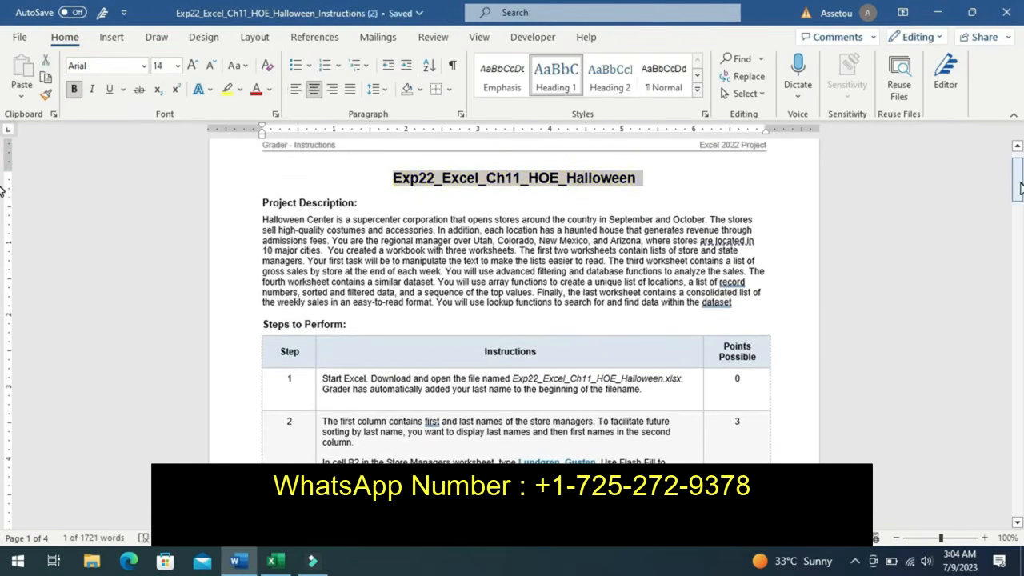
Highlight the step 1 instructions in the table in yellow.
drag(1021, 187, 1021, 201)
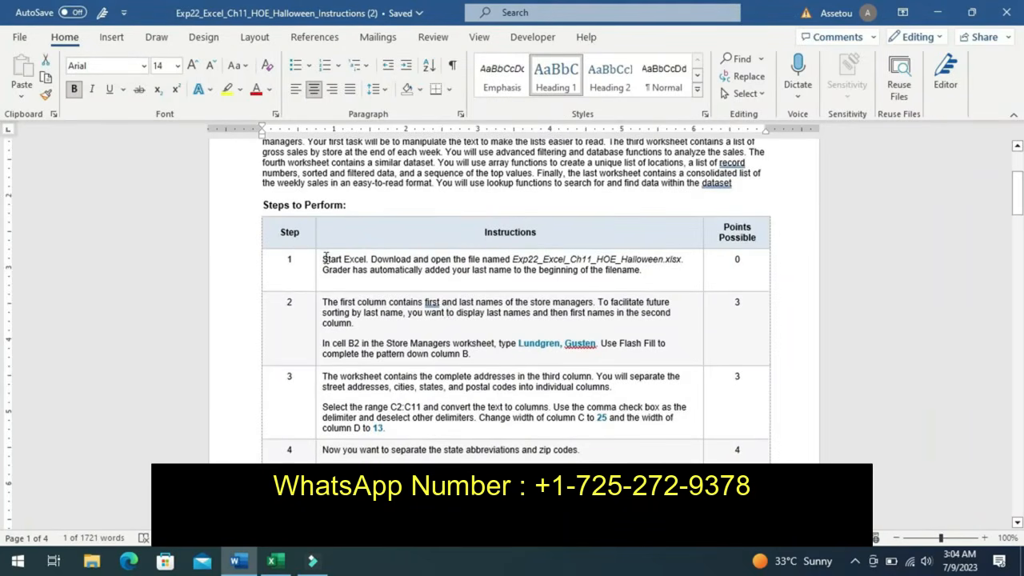
drag(323, 259, 631, 266)
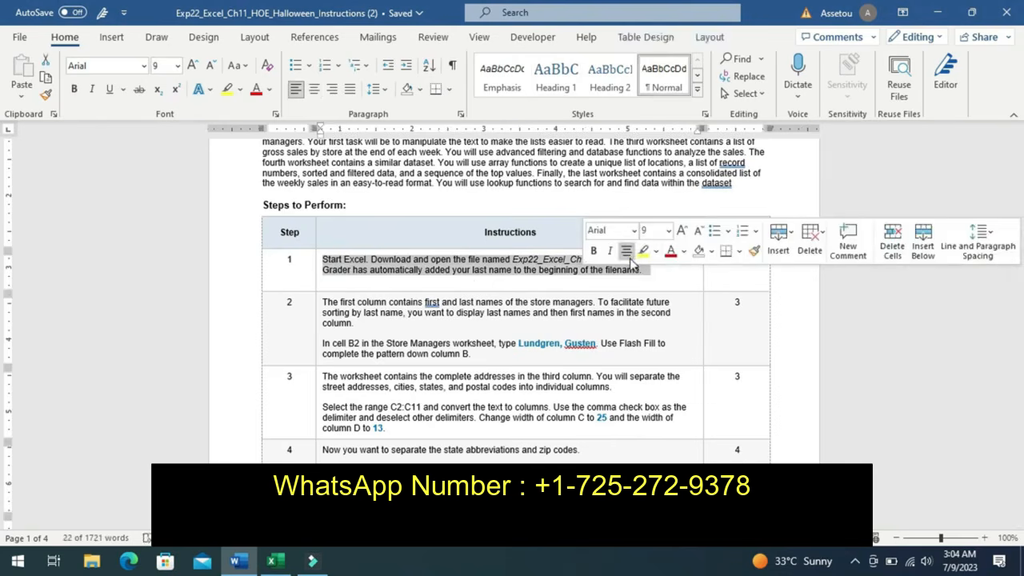
click(644, 251)
click(650, 270)
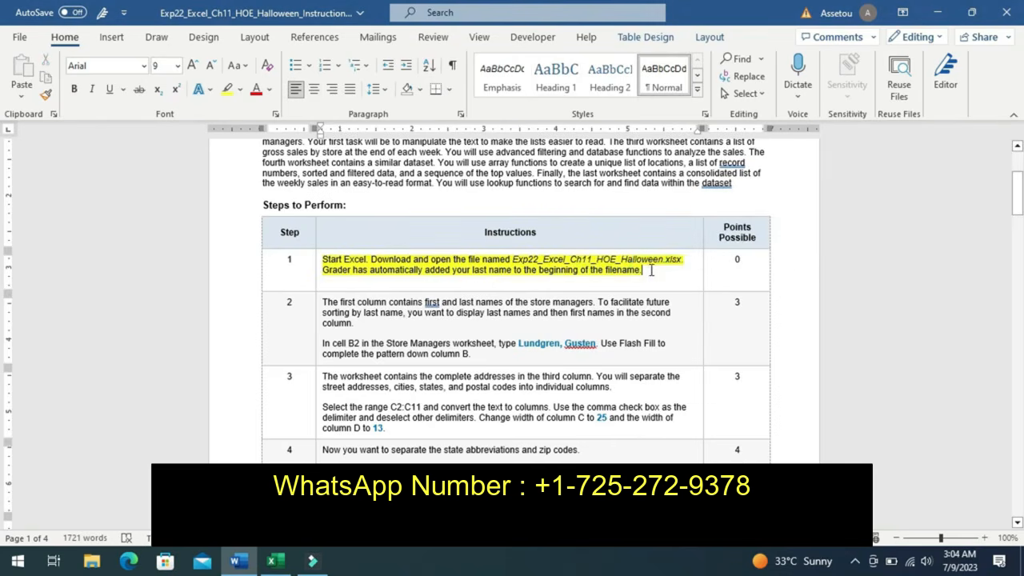
Switch to the chapter 11 workbook in Excel and look through its worksheets, ending on the Store Managers sheet.
click(273, 561)
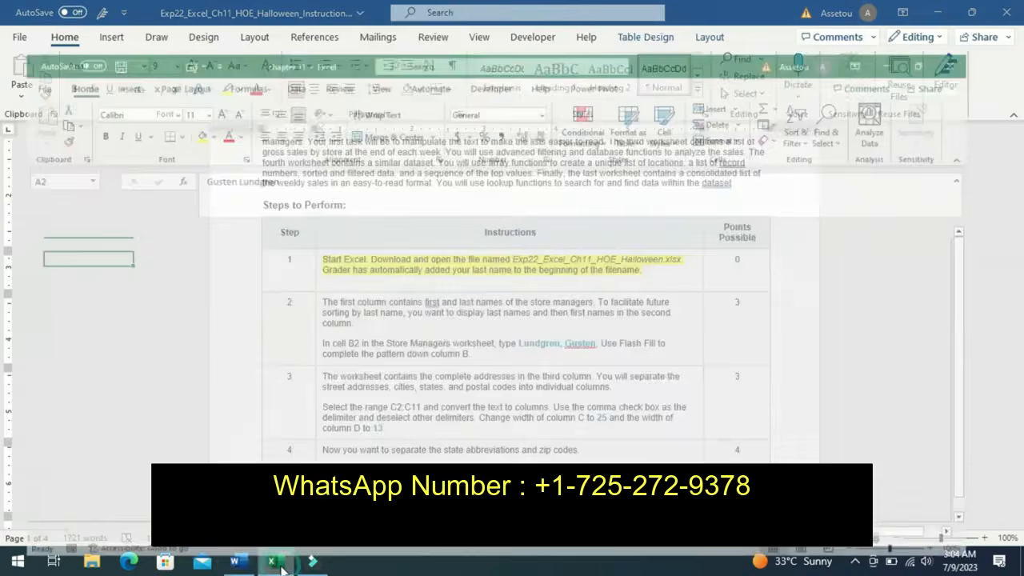
click(201, 518)
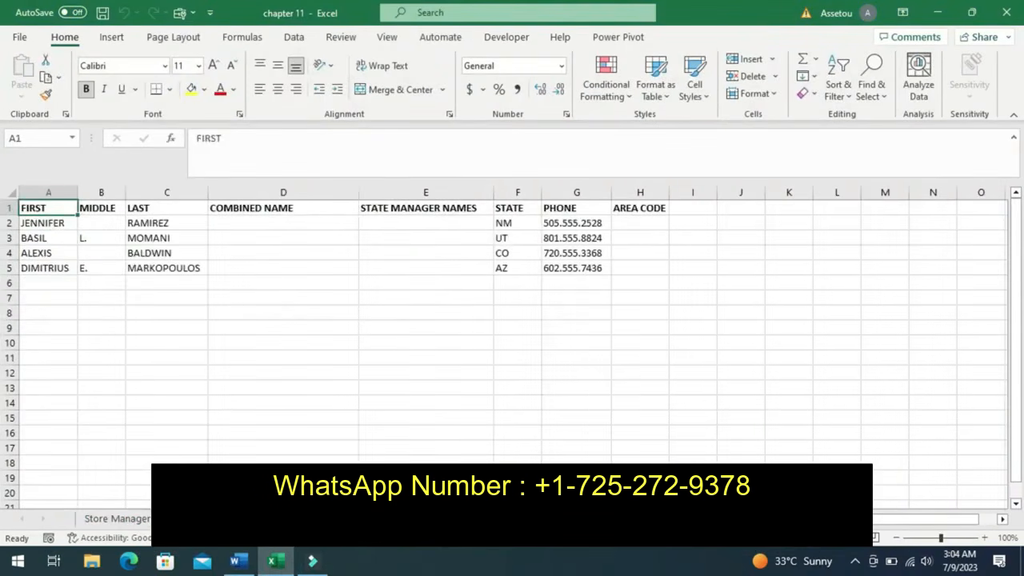
click(276, 518)
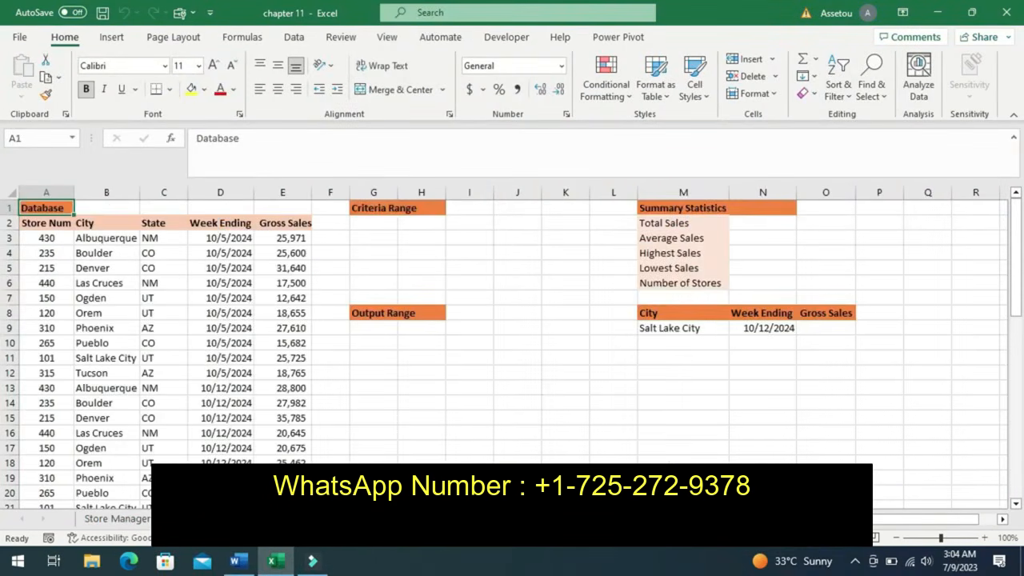
click(346, 519)
click(114, 518)
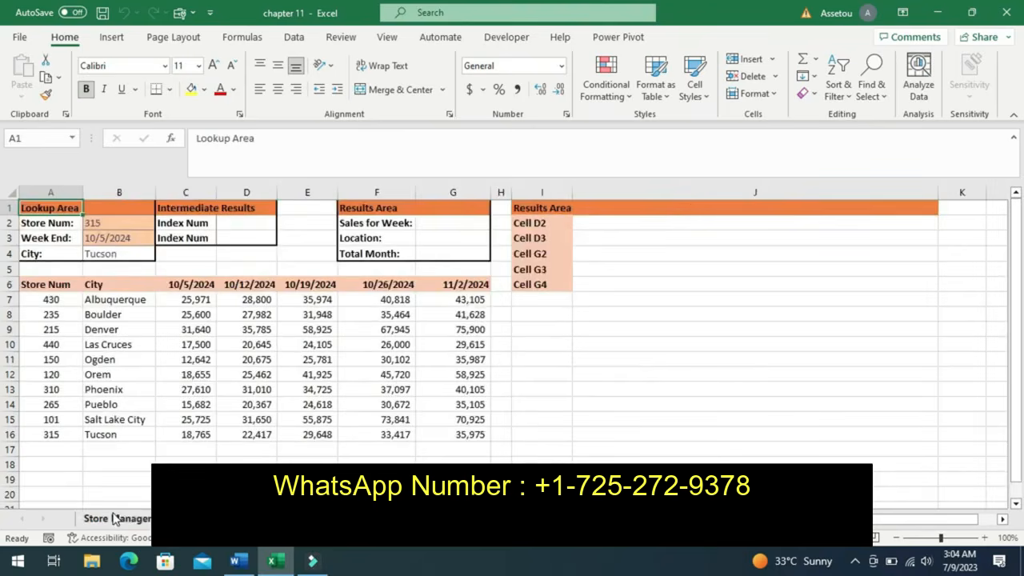
Return to the Word instructions, undo the step 1 highlight and highlight the step 2 instructions in yellow.
click(238, 560)
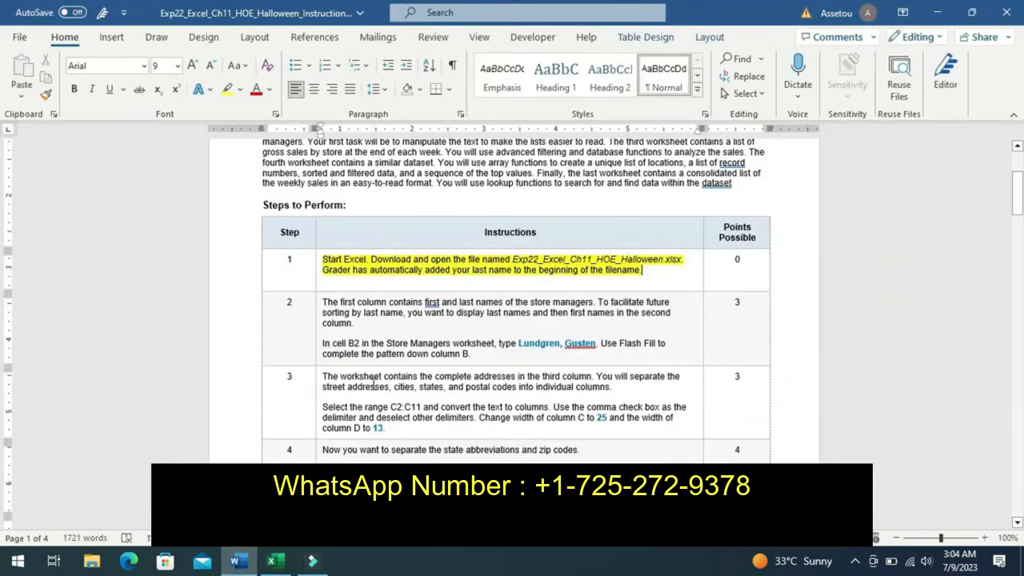
key(ctrl+z)
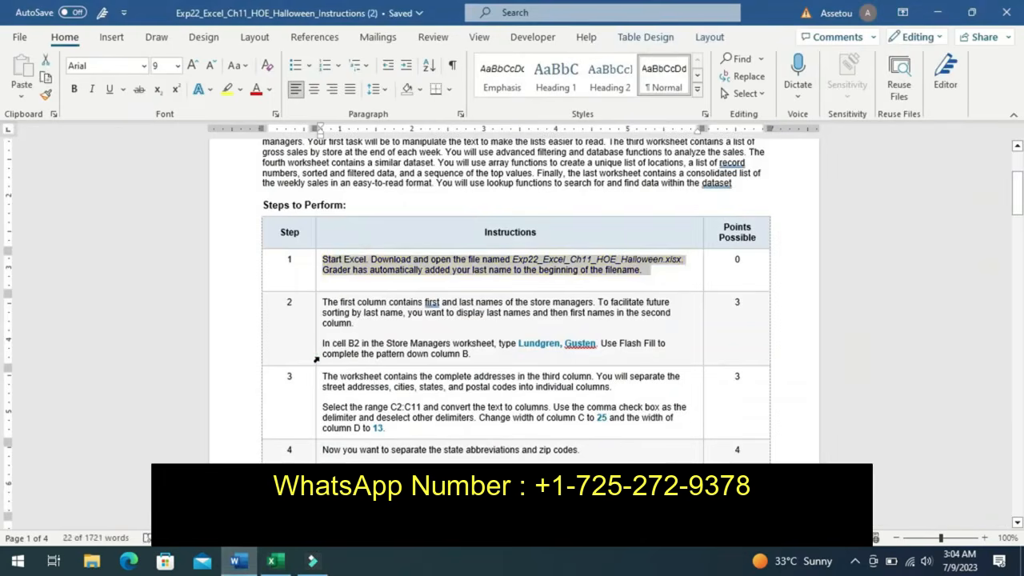
click(317, 360)
click(379, 334)
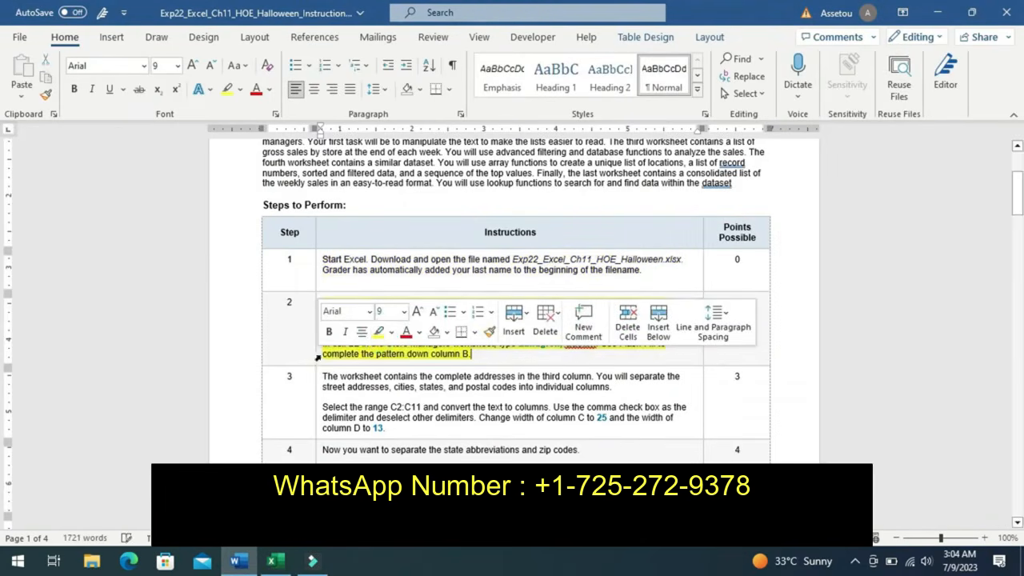
click(312, 356)
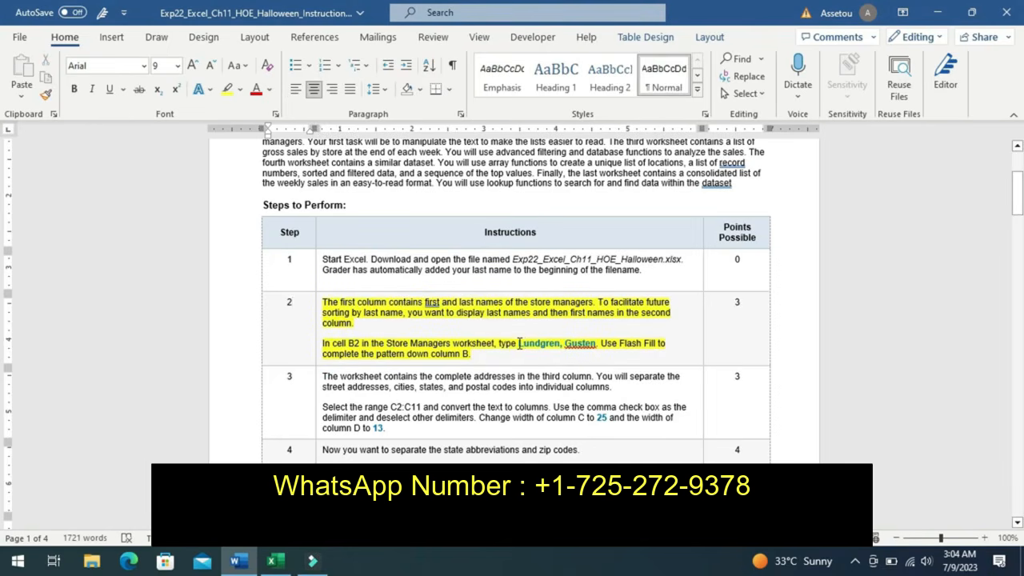
Copy the manager's last-first name from the step 2 instructions into cell B2 of the Excel sheet, matching the destination formatting.
drag(518, 343, 584, 345)
key(ctrl+c)
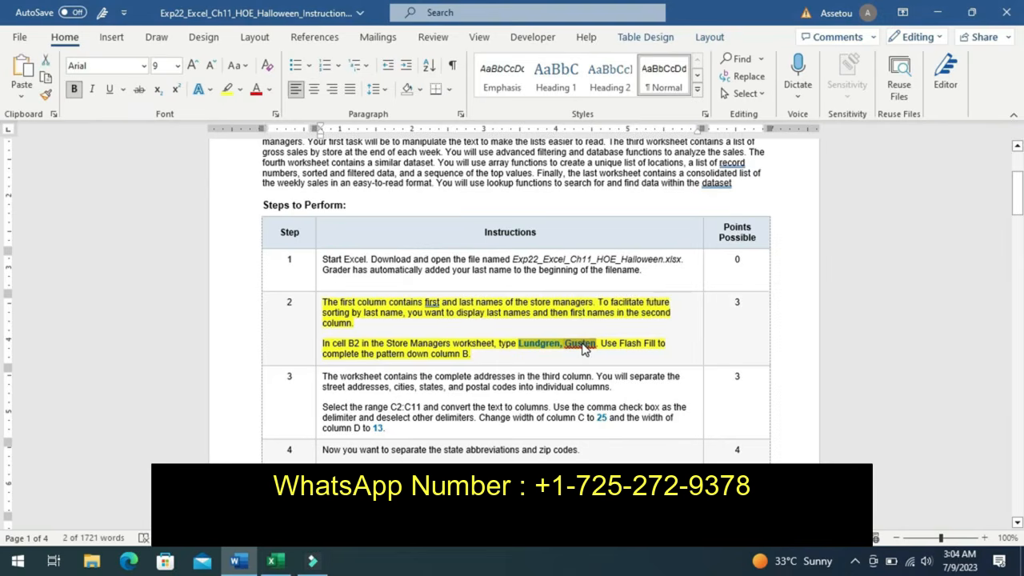
click(272, 561)
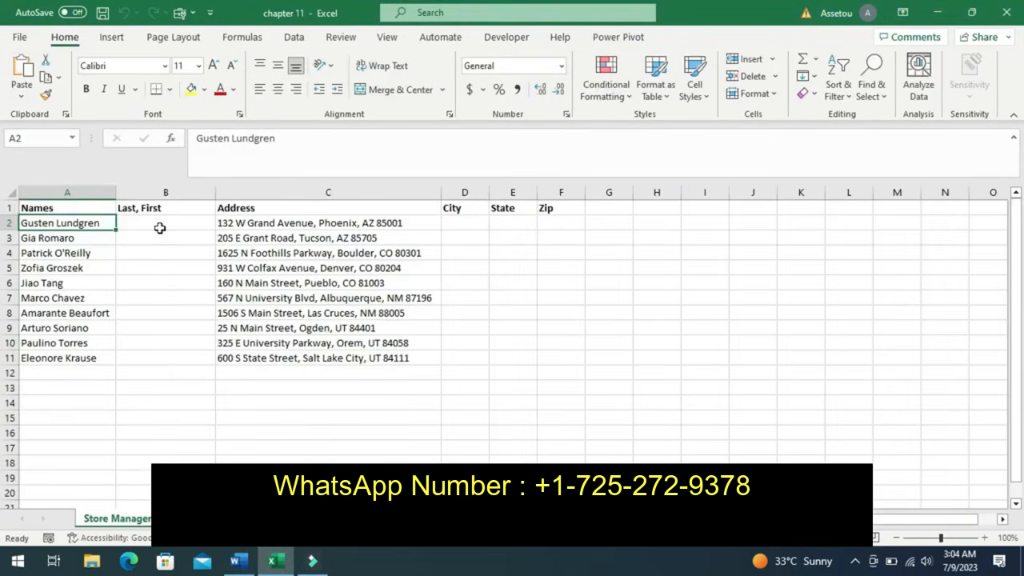
click(160, 228)
key(ctrl+v)
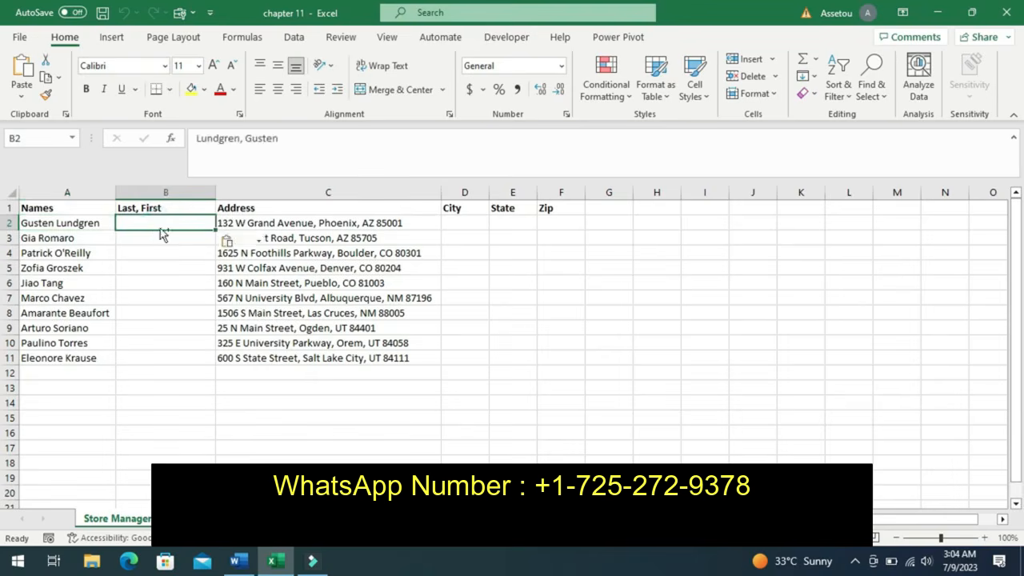
click(241, 242)
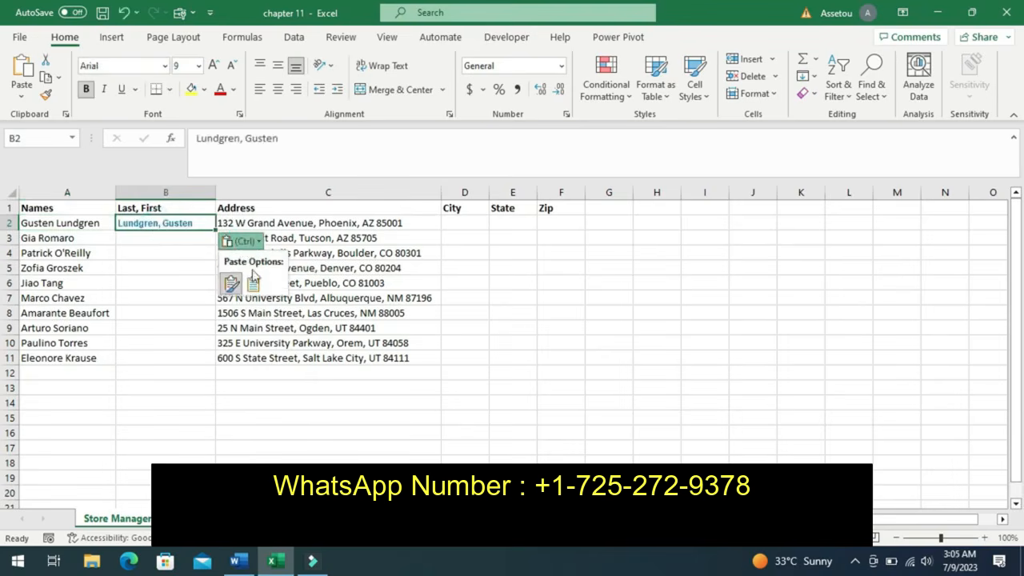
click(249, 286)
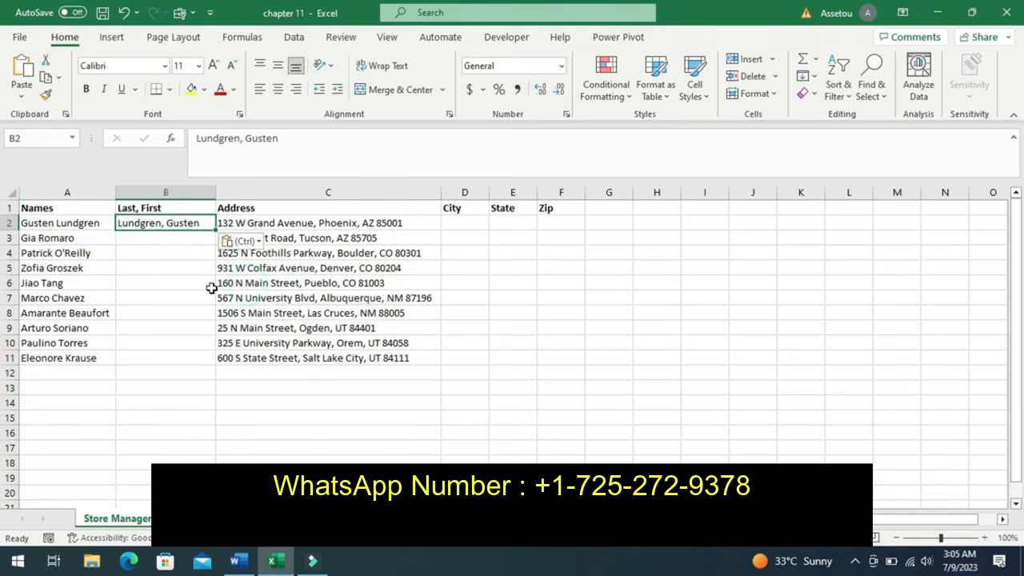
Check the step 2 instructions in Word, and complete the name pattern down column B in Excel with Flash Fill.
click(237, 561)
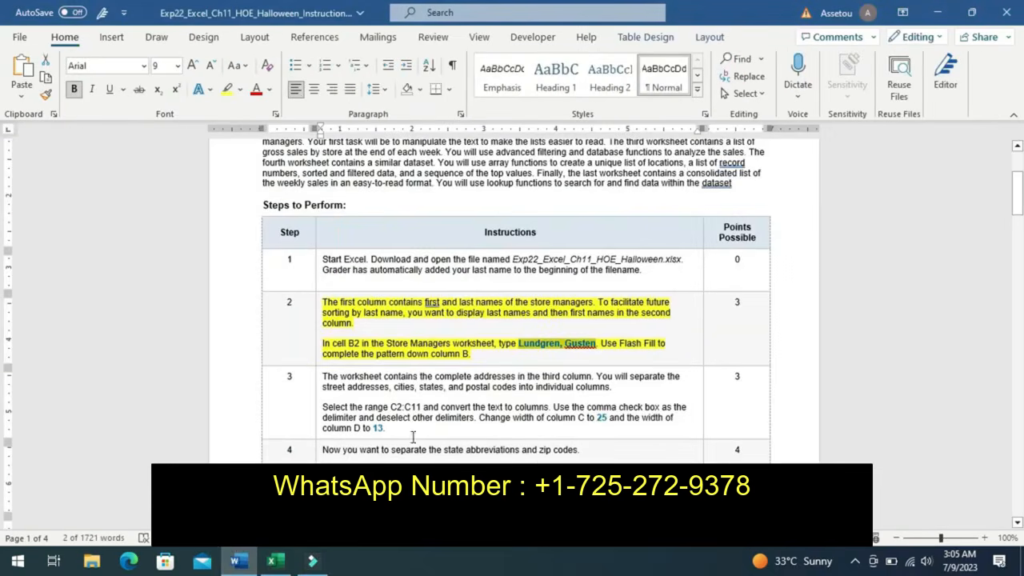
click(272, 562)
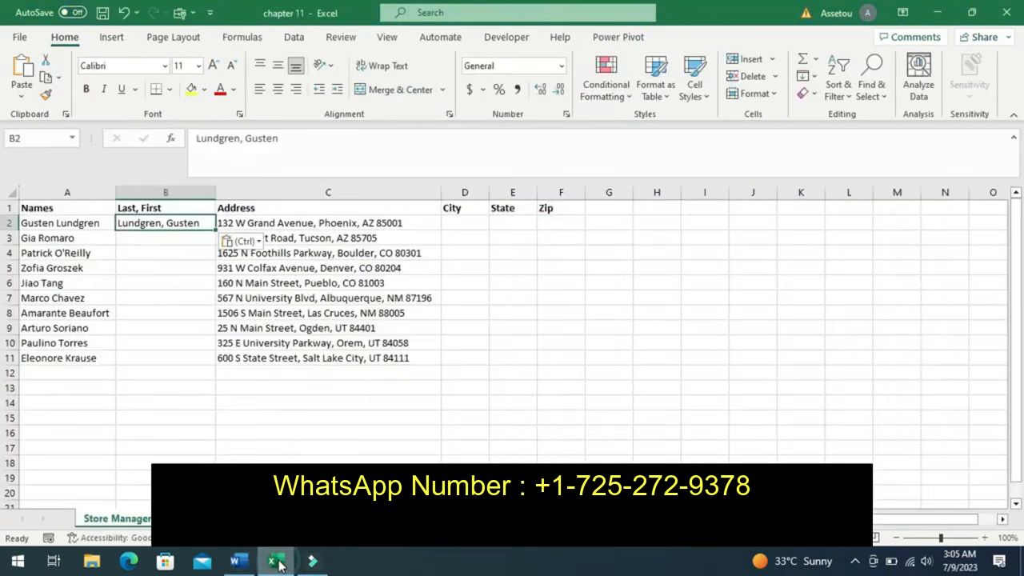
click(808, 76)
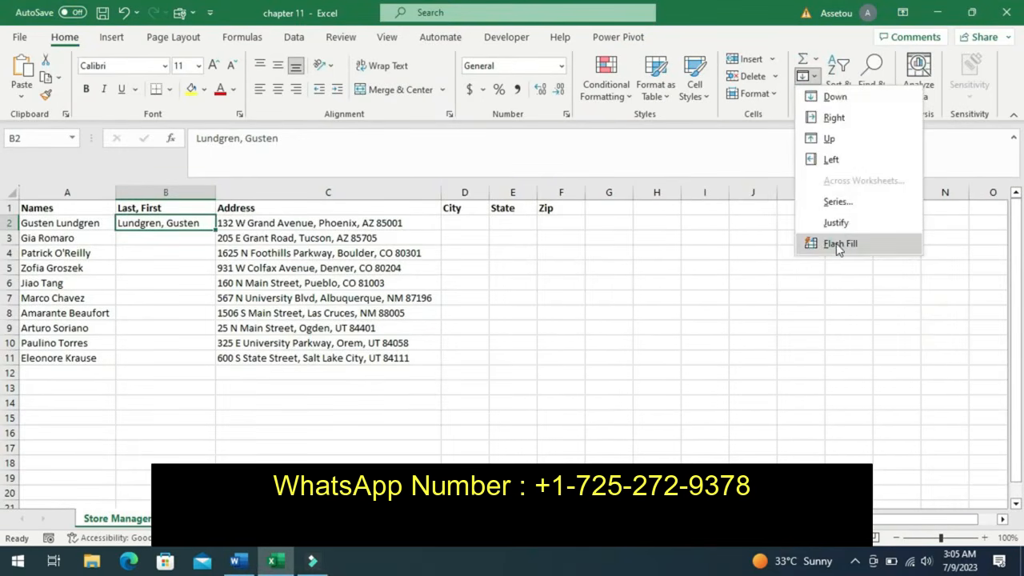
click(838, 243)
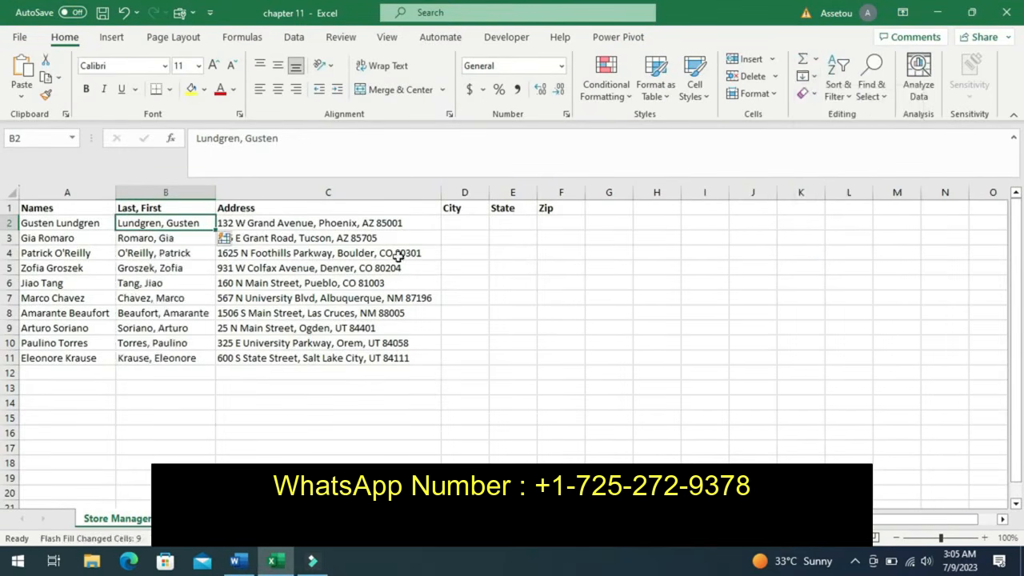
Return to the Word instructions, undo the step 2 highlight and highlight the step 3 instructions in yellow.
click(240, 561)
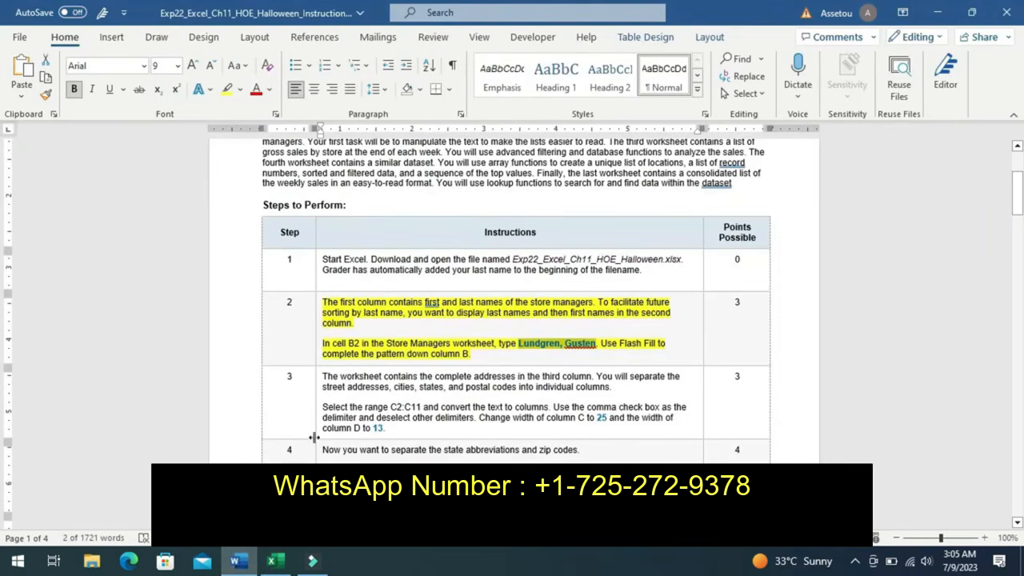
key(ctrl+z)
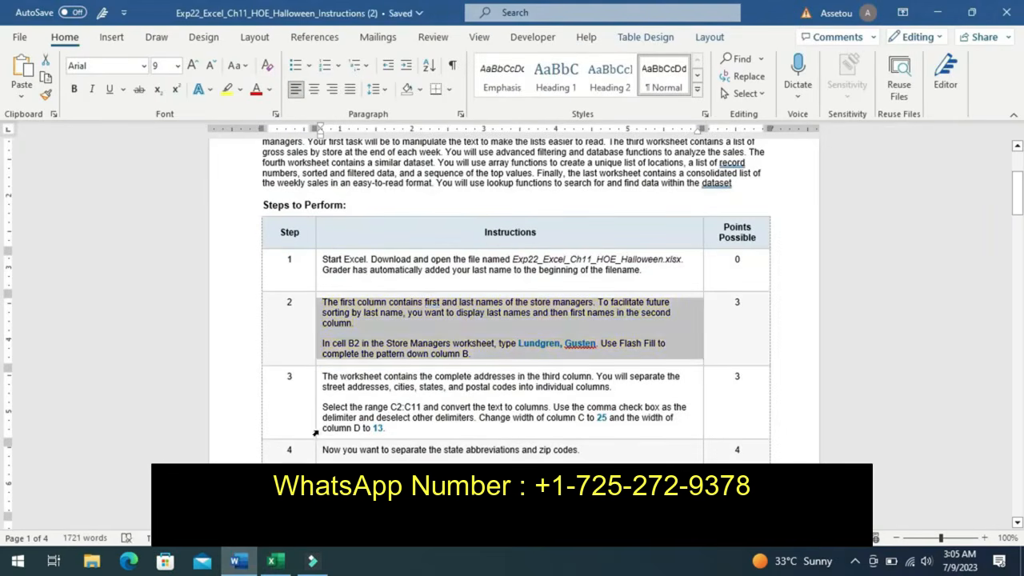
click(319, 435)
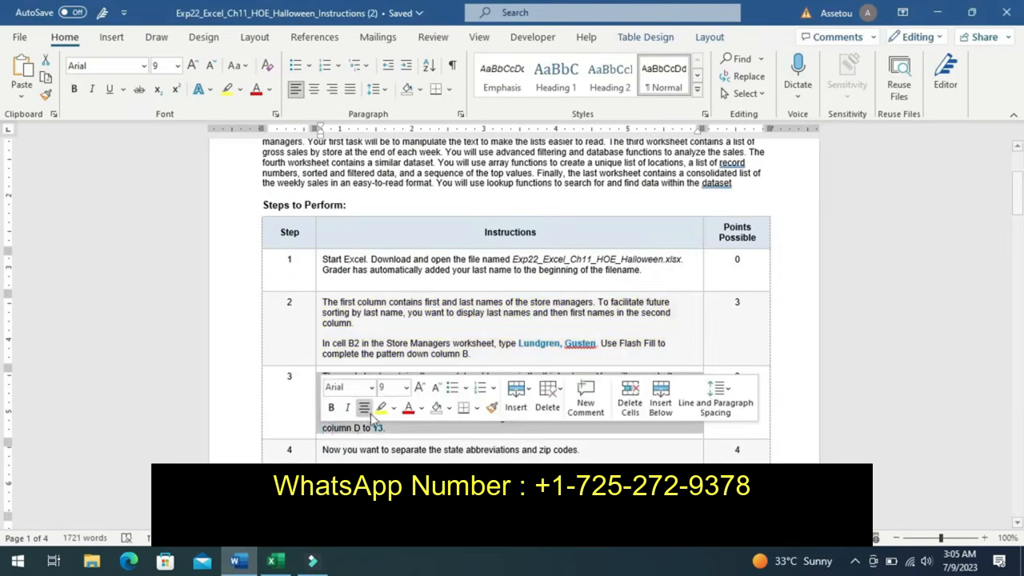
click(381, 408)
click(306, 422)
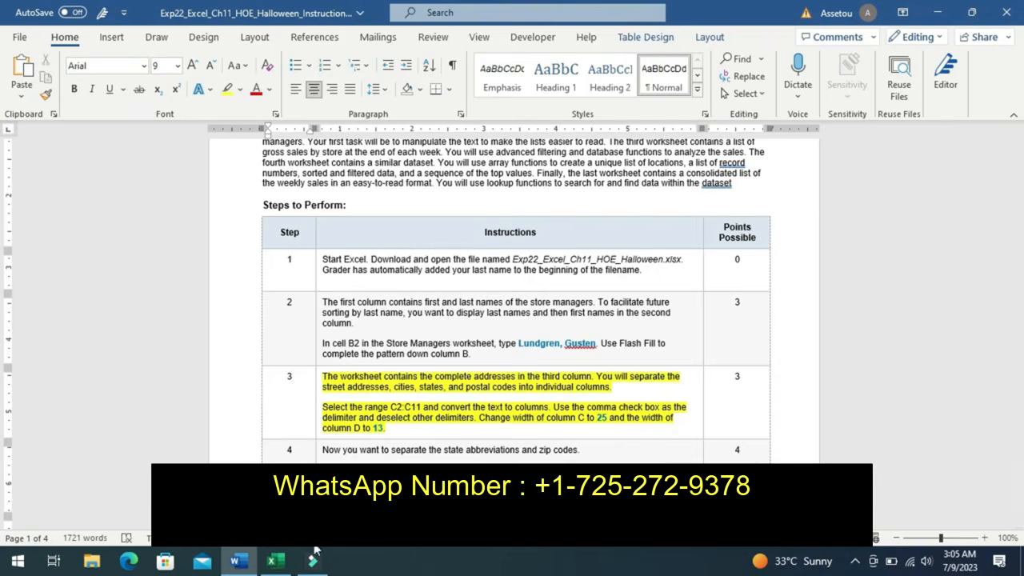
Switch to Excel and split the addresses in C2:C11 with Text to Columns, using only the comma as delimiter.
click(273, 561)
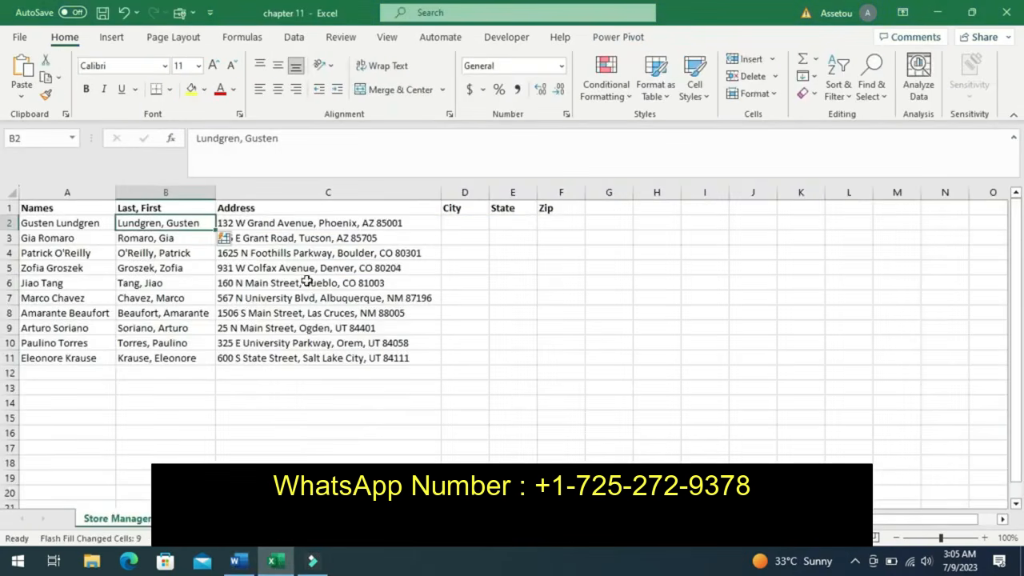
click(312, 226)
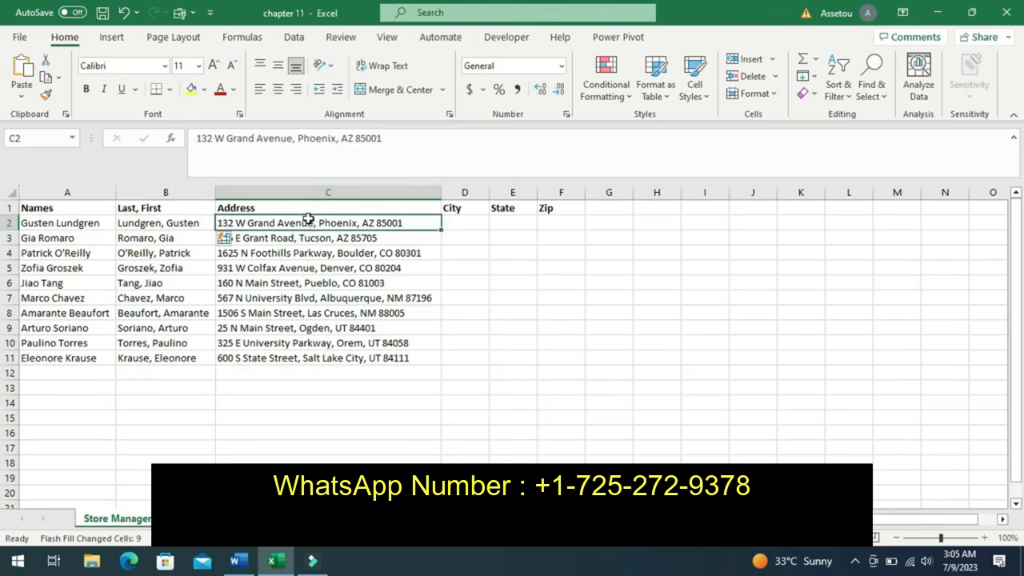
drag(309, 225, 323, 360)
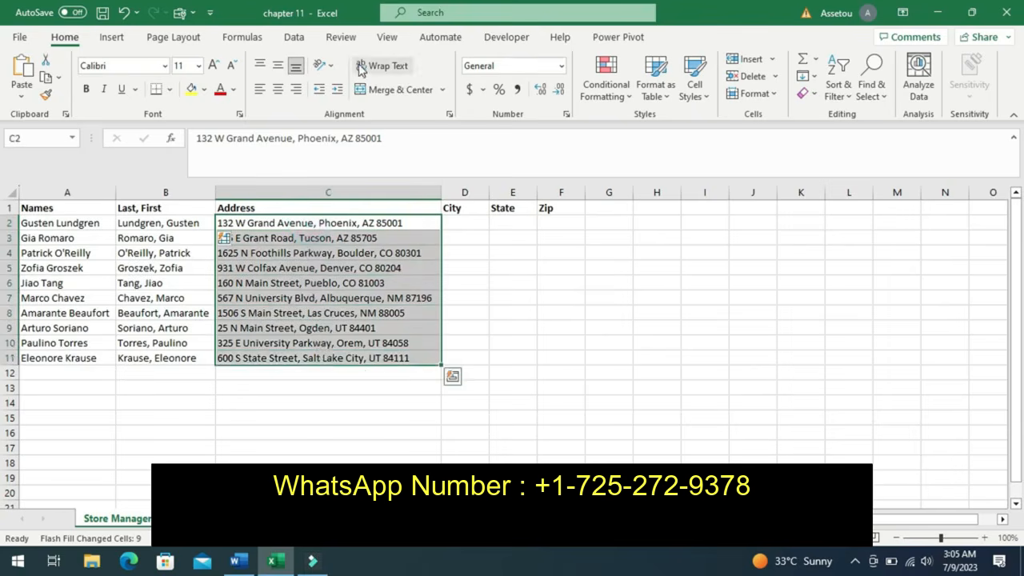
click(294, 40)
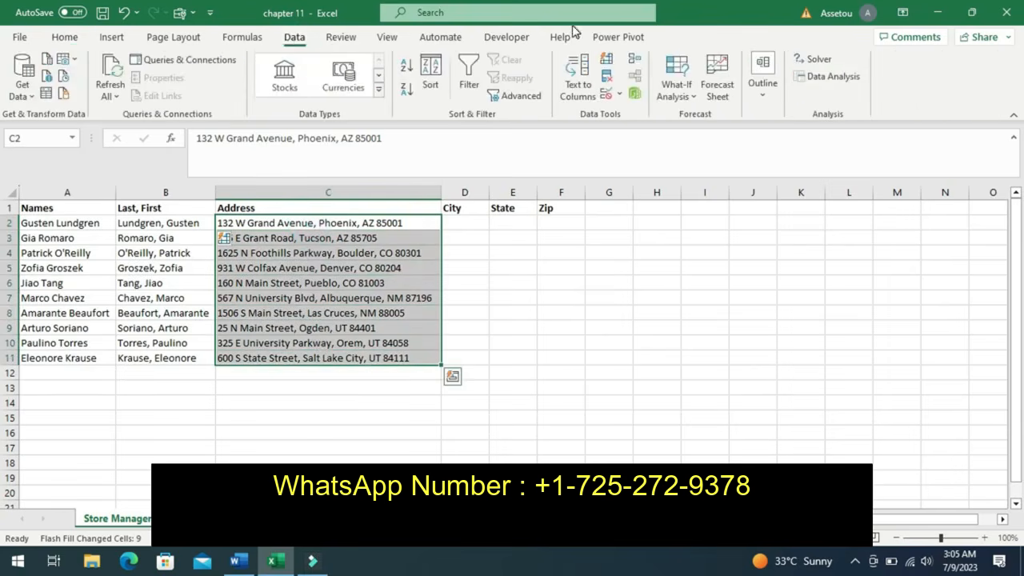
click(577, 78)
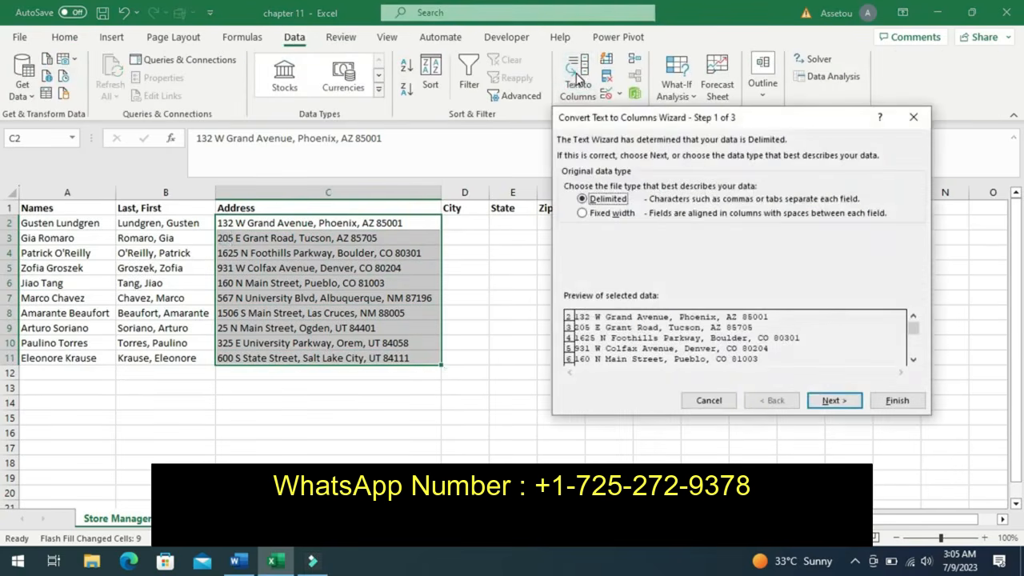
click(832, 400)
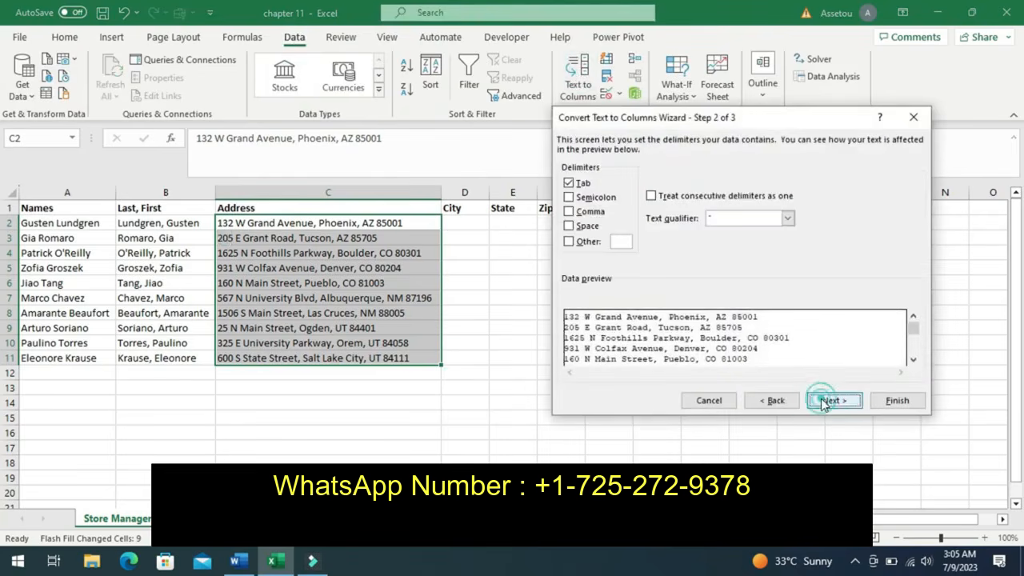
click(571, 211)
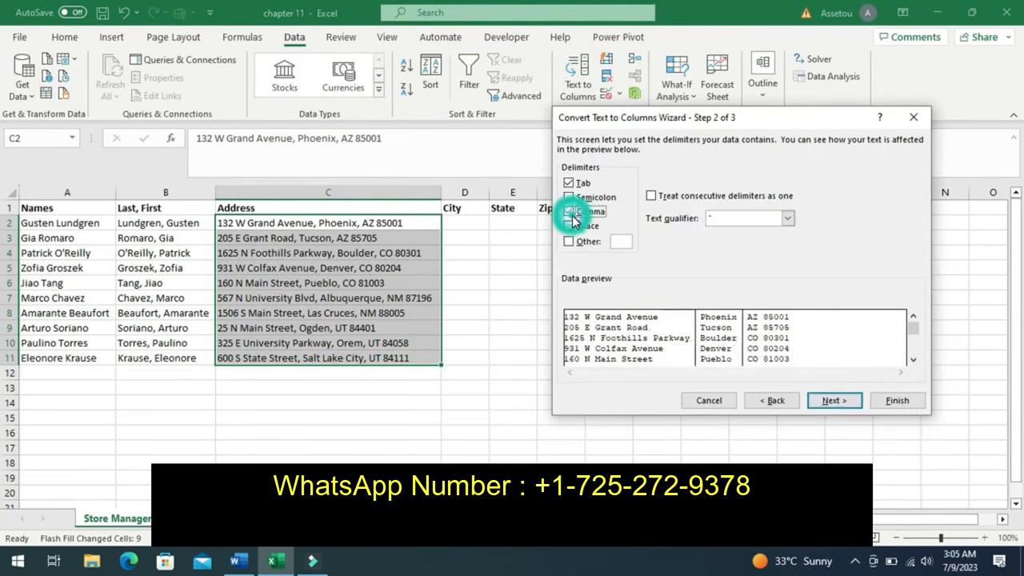
click(829, 400)
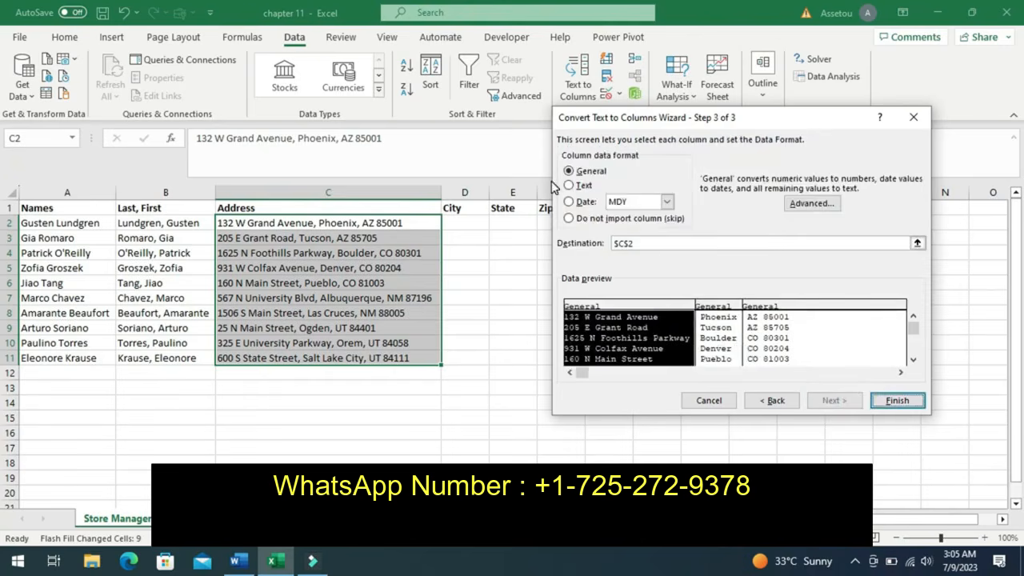
click(772, 400)
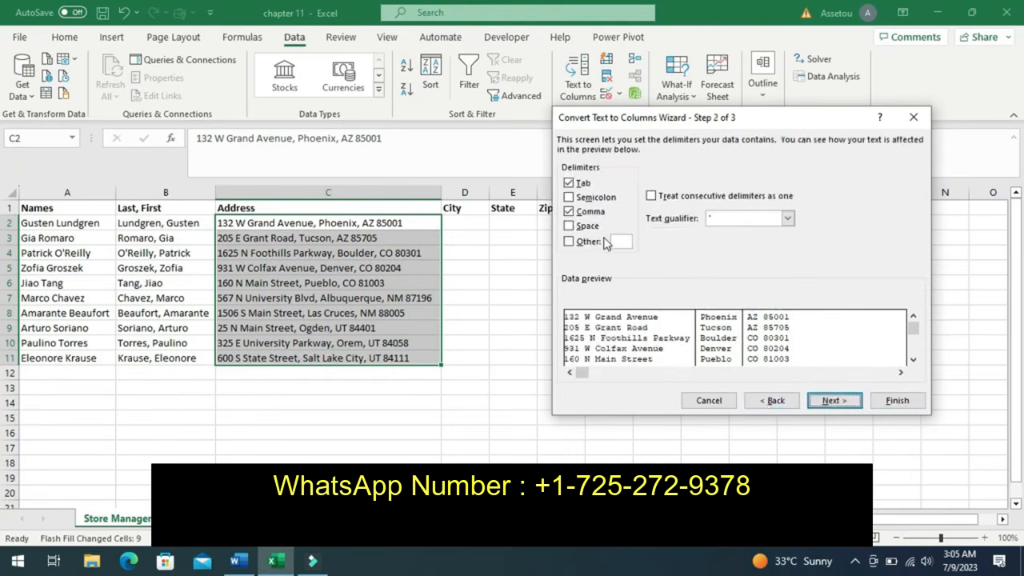
click(569, 183)
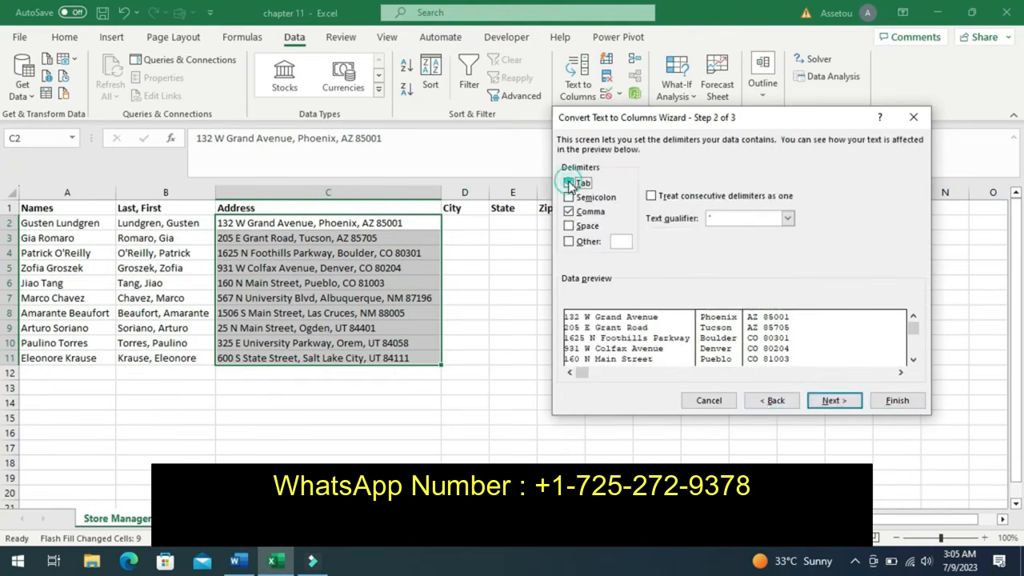
click(832, 400)
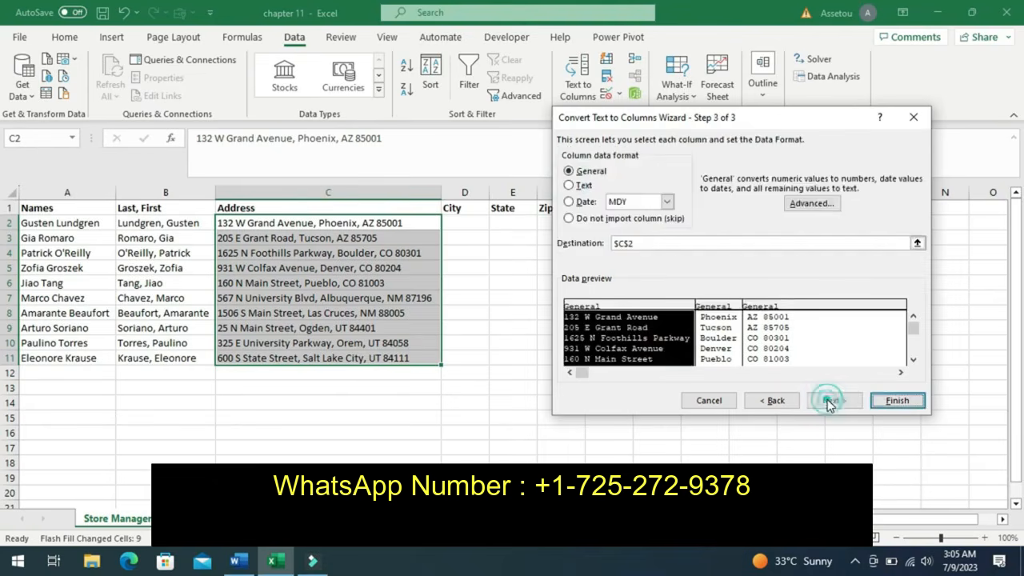
click(896, 402)
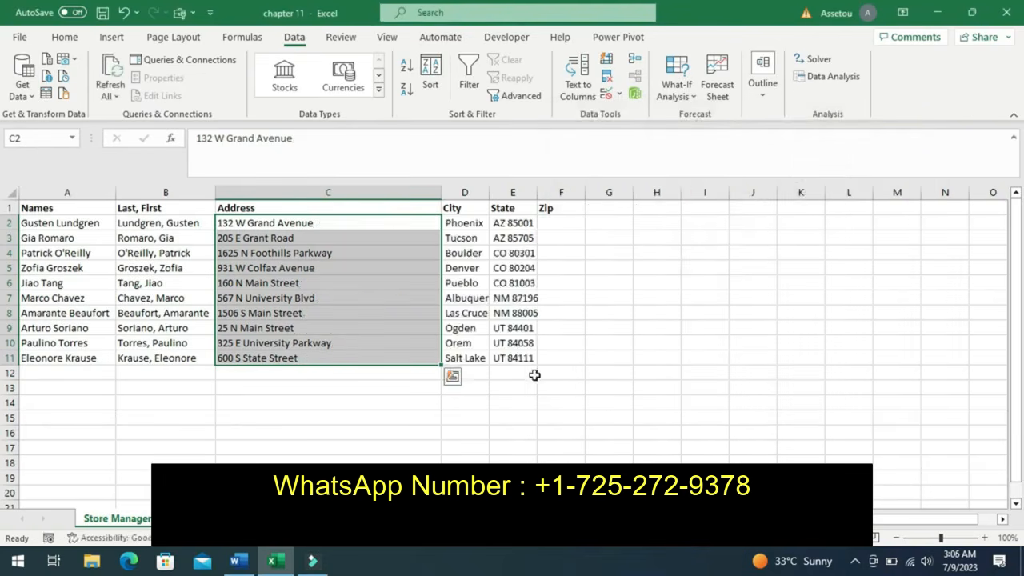
Check the step 3 instructions in Word, and set the width of column C in Excel to 25.
click(237, 563)
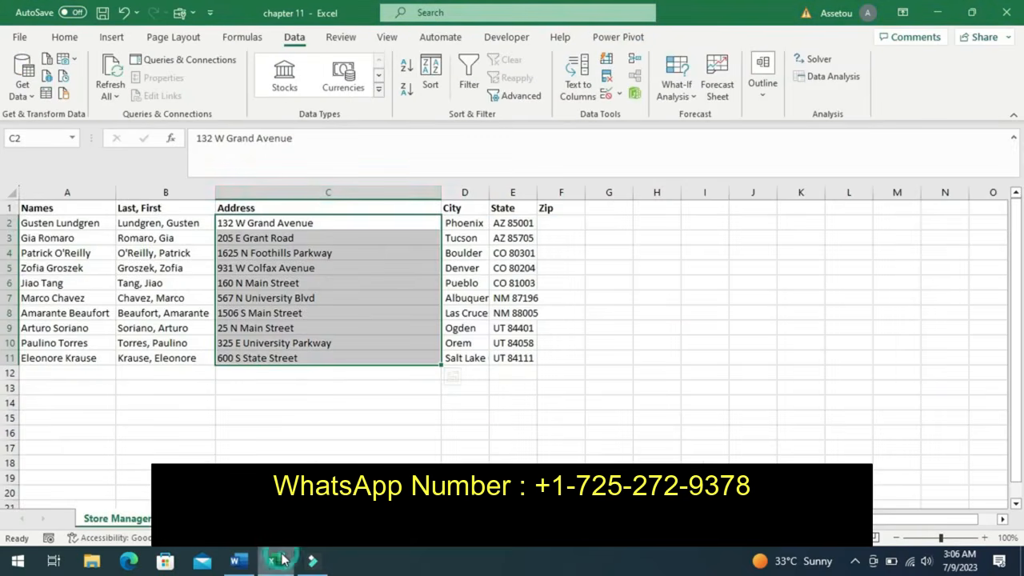
click(272, 562)
click(317, 193)
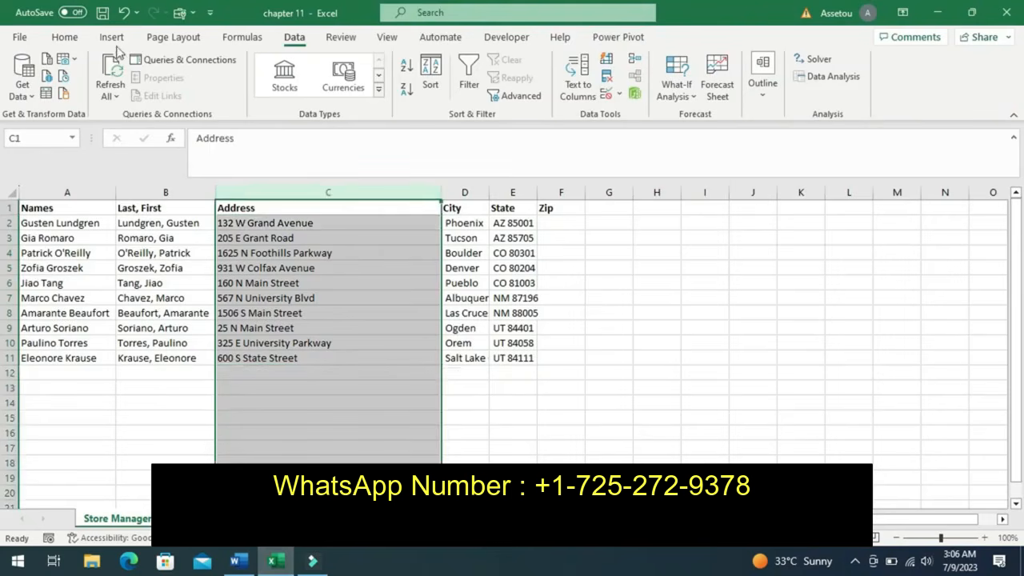
click(64, 38)
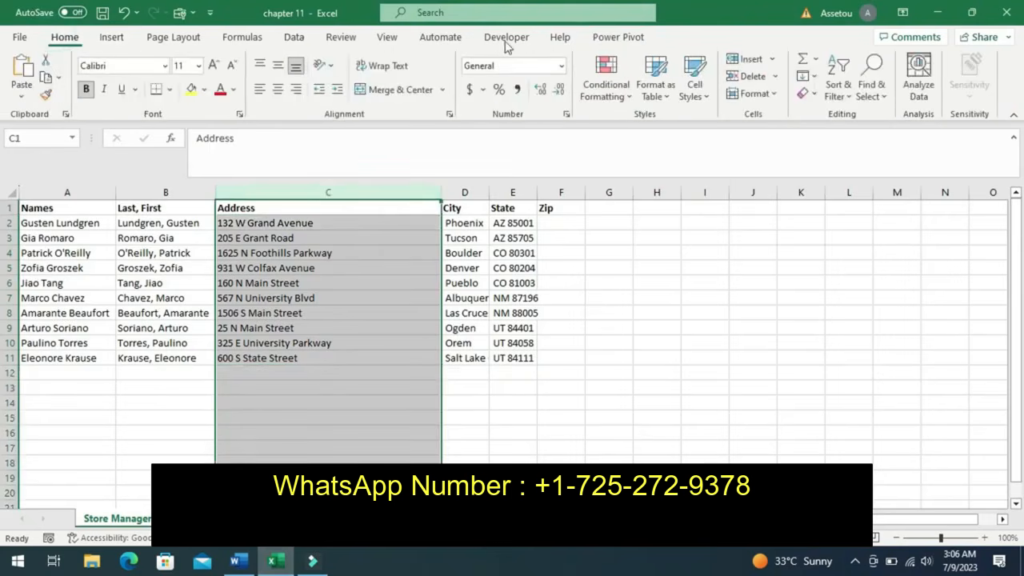
click(757, 93)
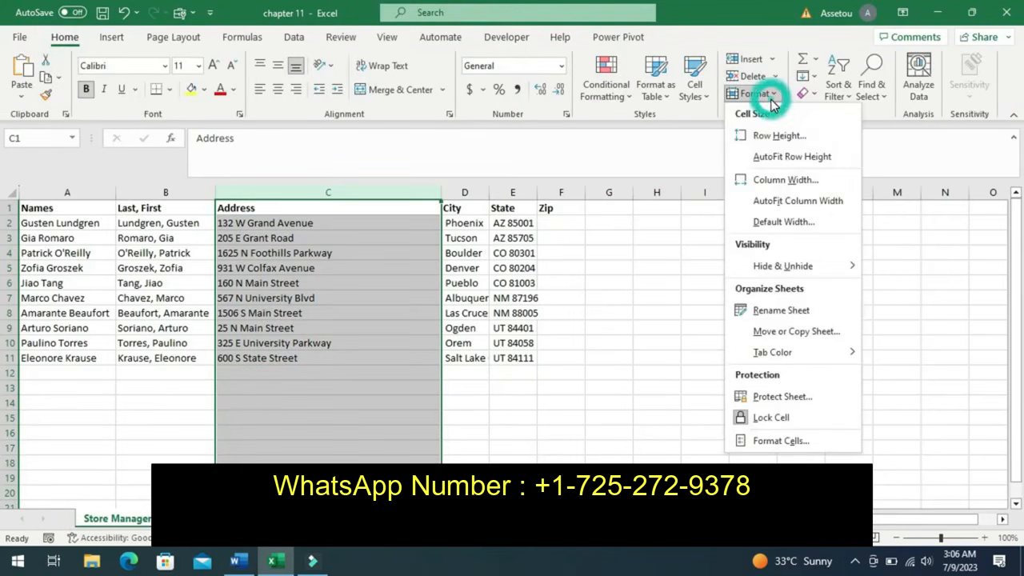
click(775, 181)
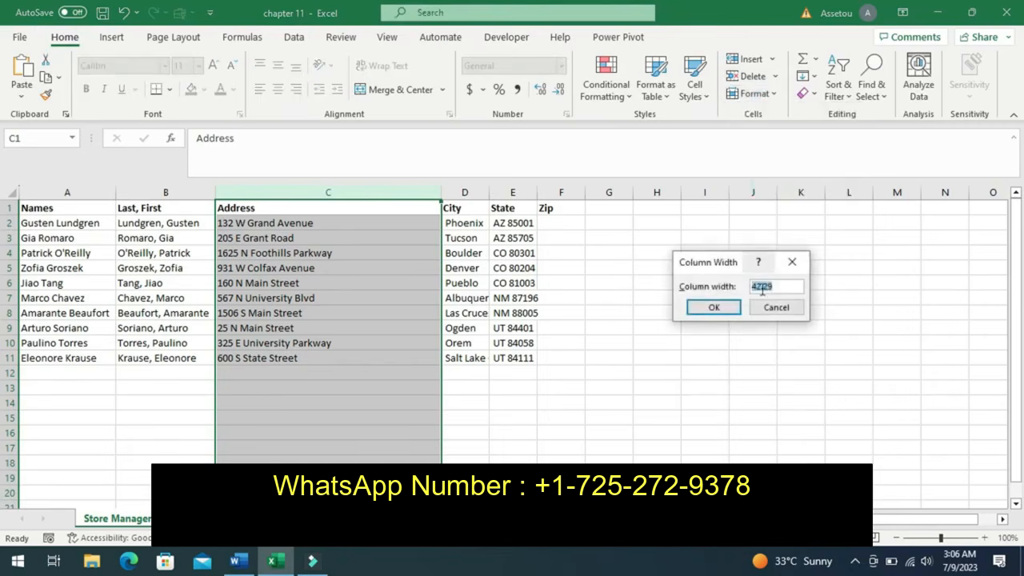
key(BackSpace)
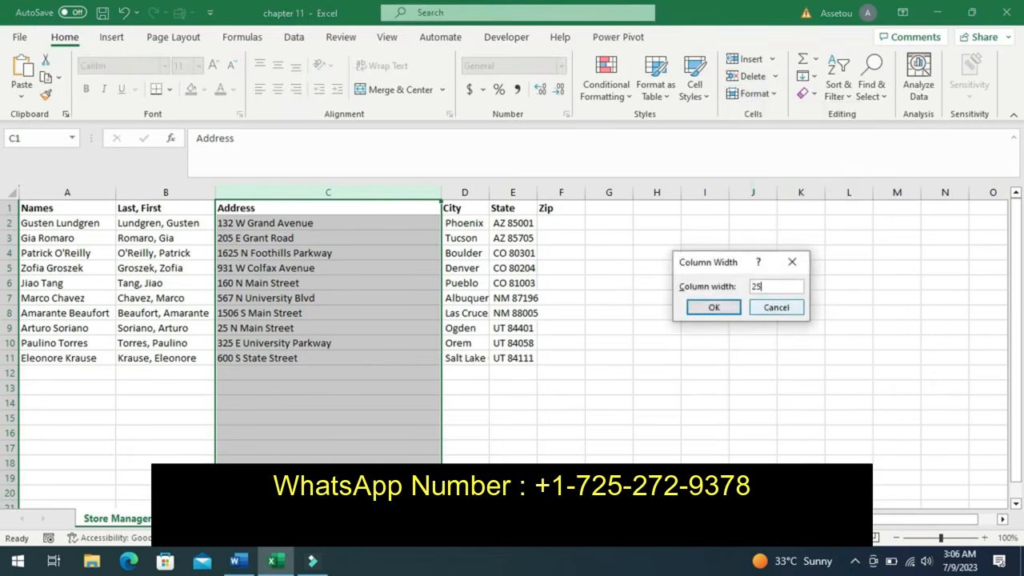
click(712, 308)
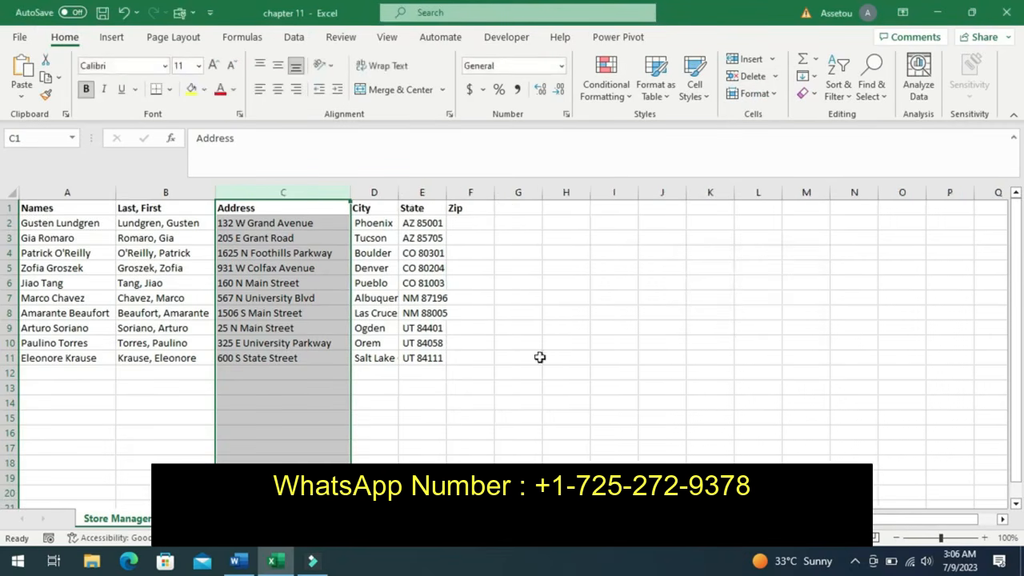
Recheck the required widths in the Word instructions, and set the width of column D in Excel to 13.
click(237, 562)
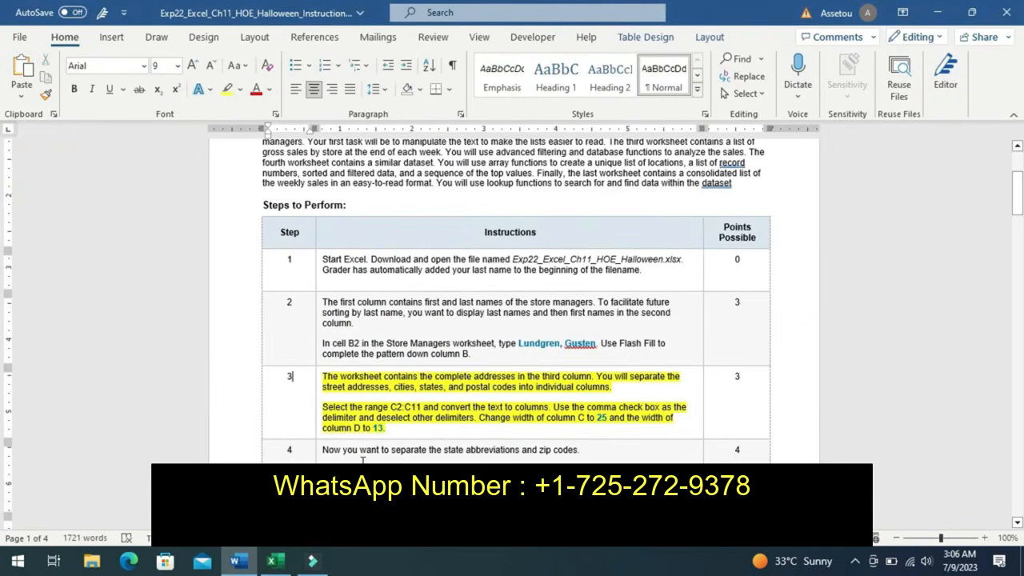
click(272, 562)
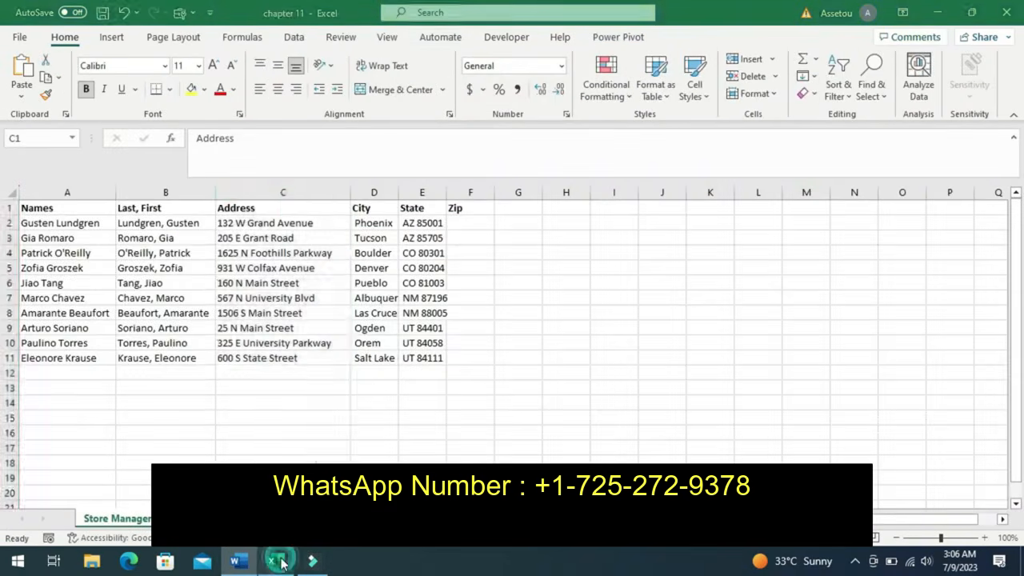
click(381, 195)
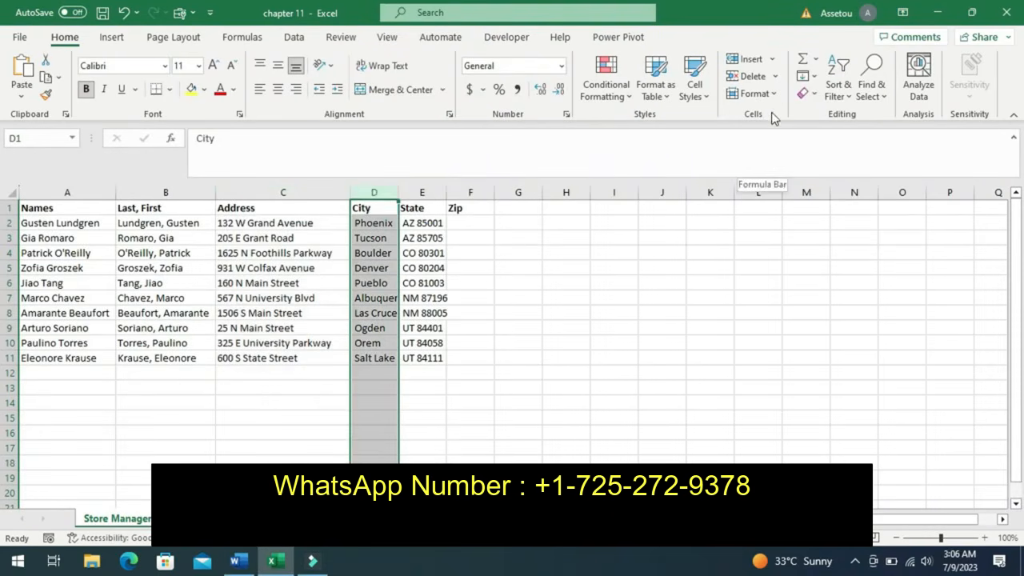
click(756, 94)
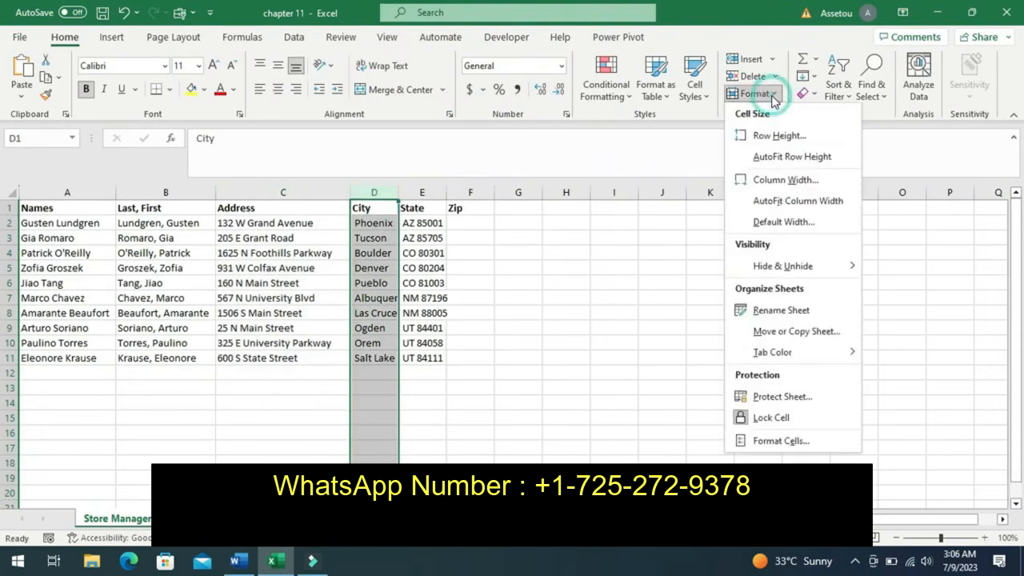
click(764, 180)
key(BackSpace)
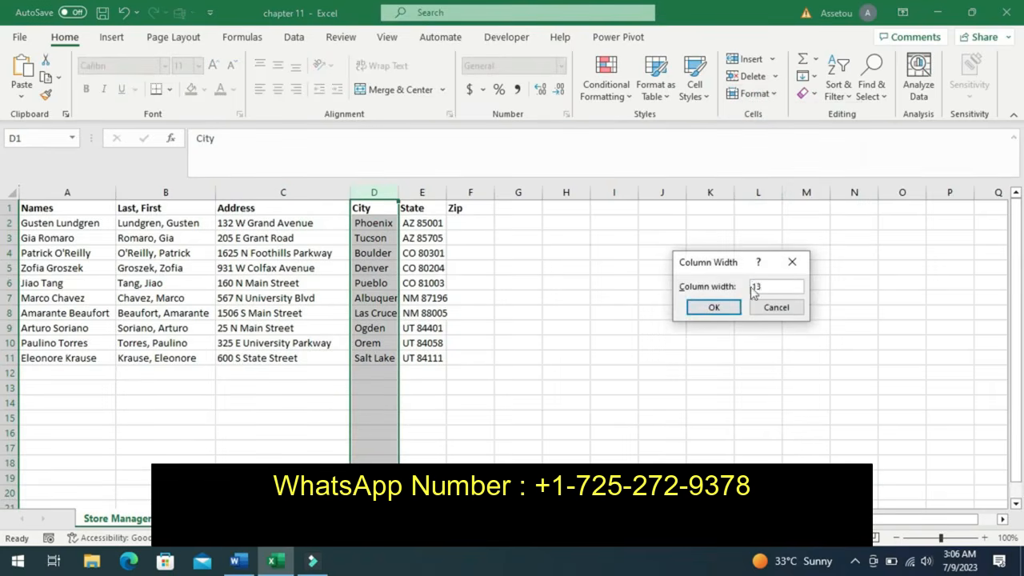
click(714, 307)
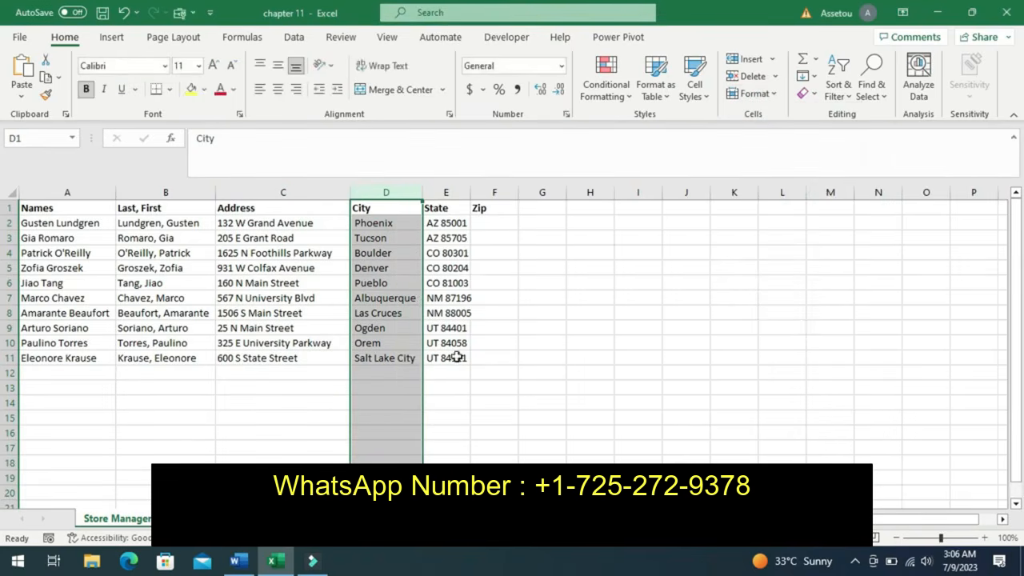
Return to the Word instructions, undo the step 3 highlight and highlight the step 4 instructions in yellow.
click(236, 561)
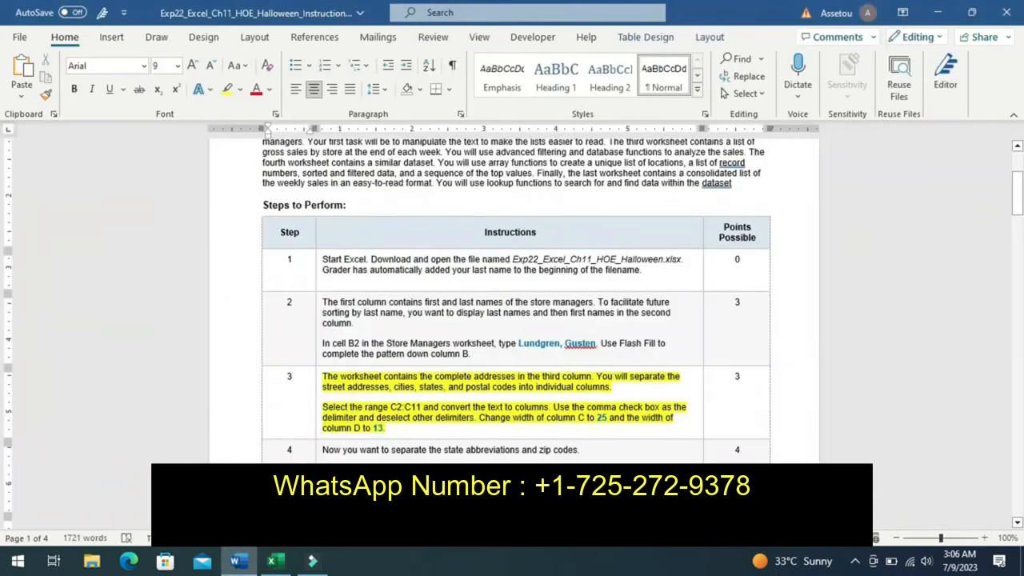
key(ctrl+z)
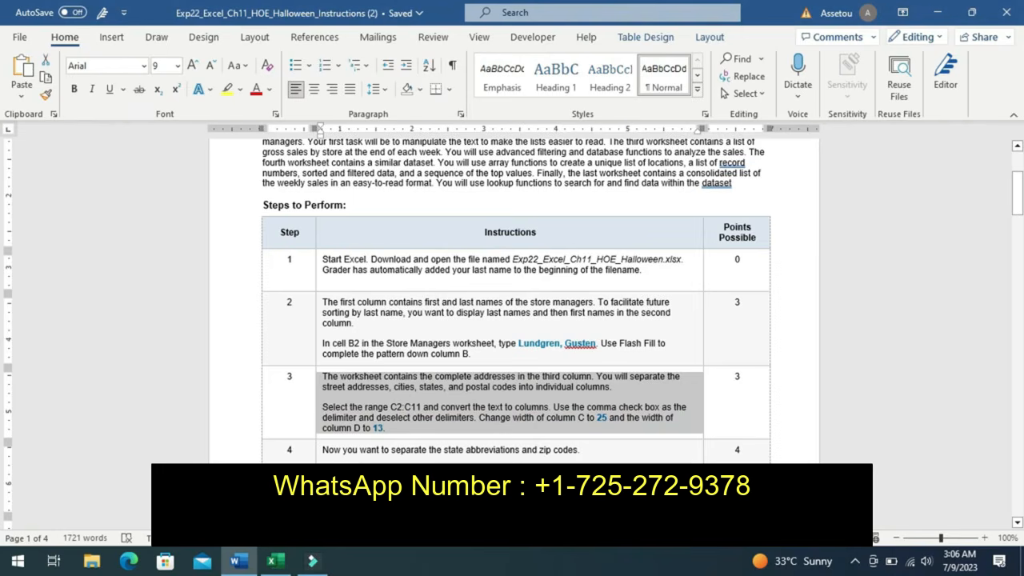
click(320, 462)
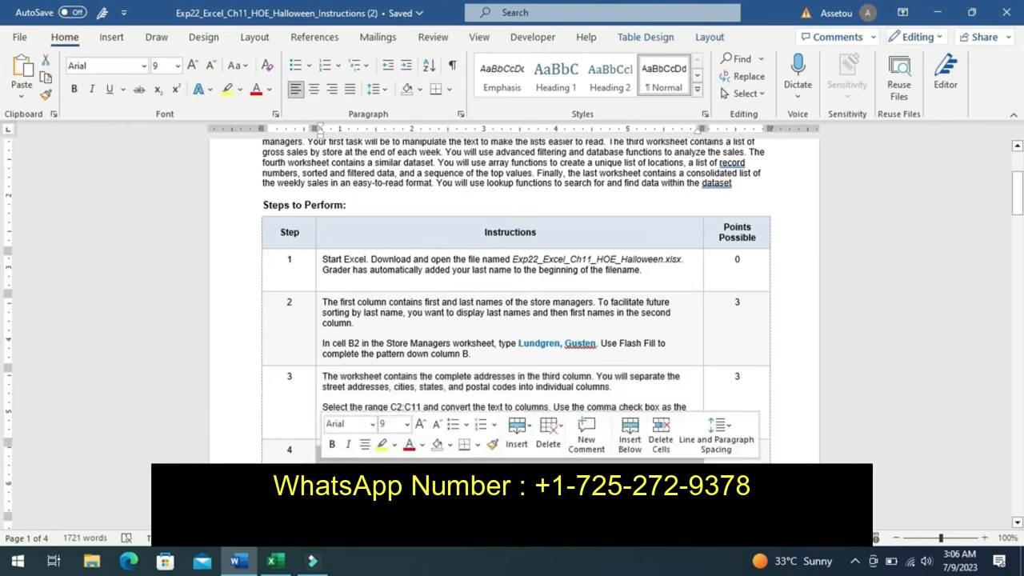
click(381, 450)
click(319, 474)
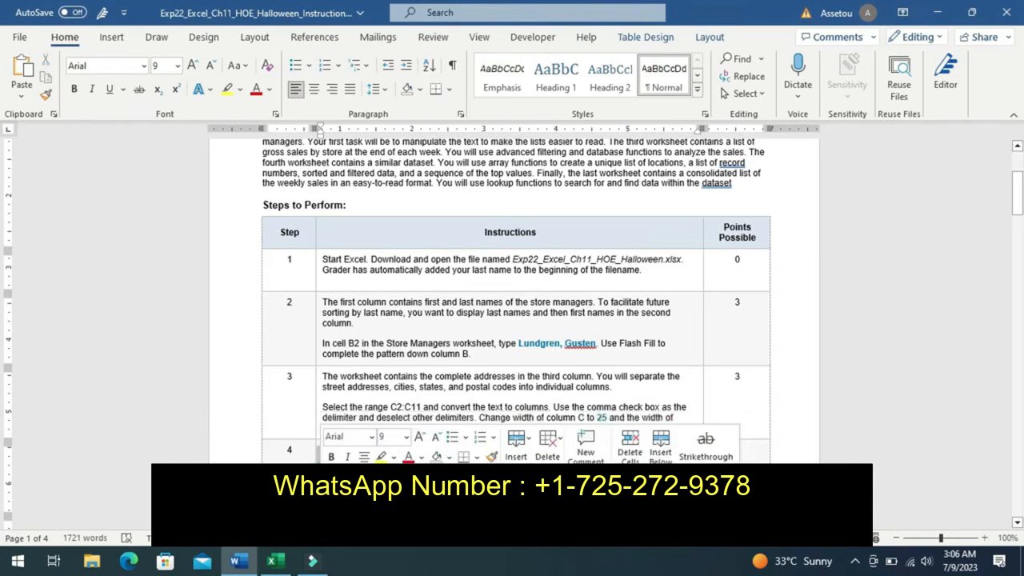
click(293, 450)
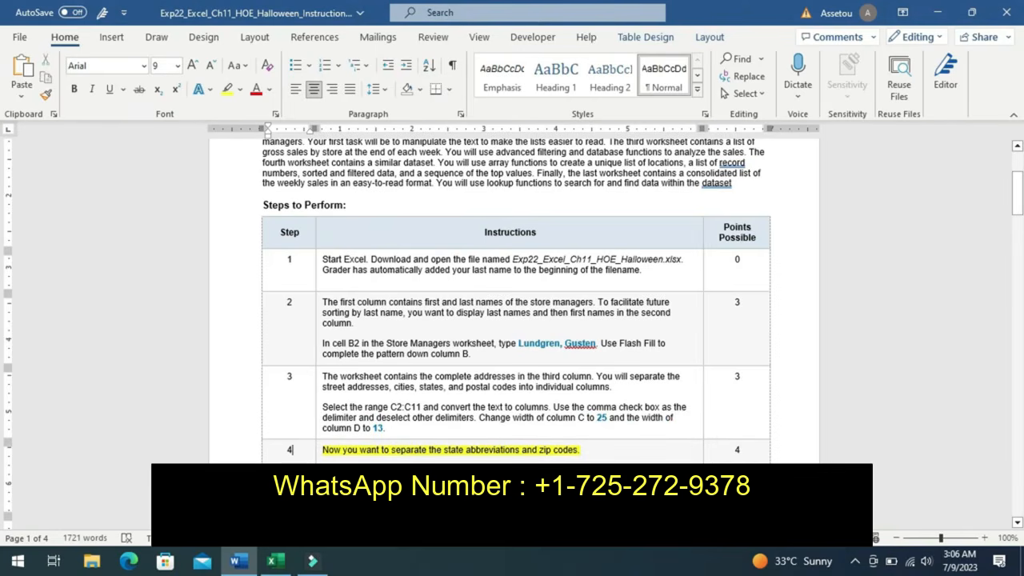
Switch to Excel, try splitting E2:E11 with Text to Columns using only the space as delimiter, and undo the split.
click(273, 561)
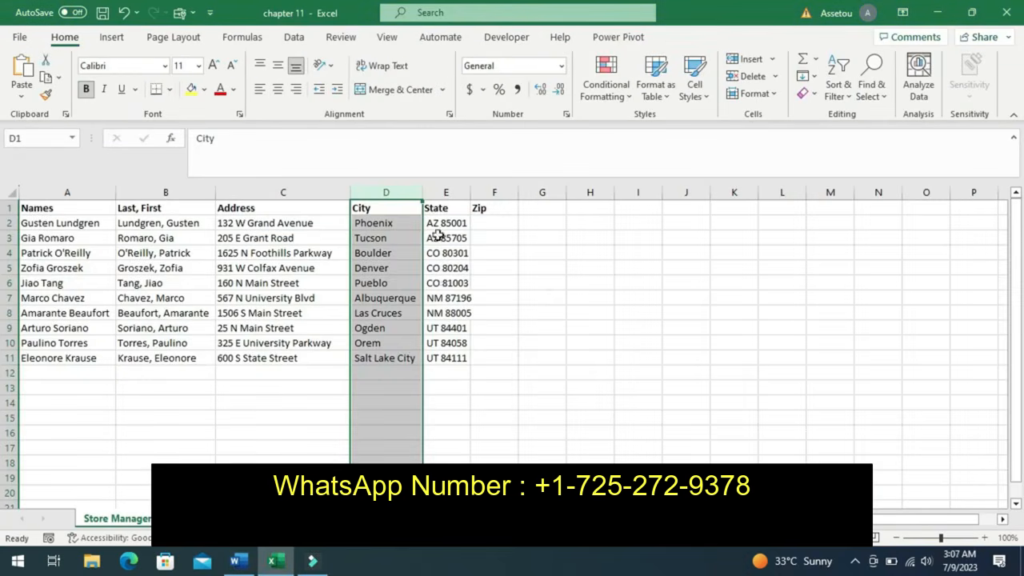
click(442, 207)
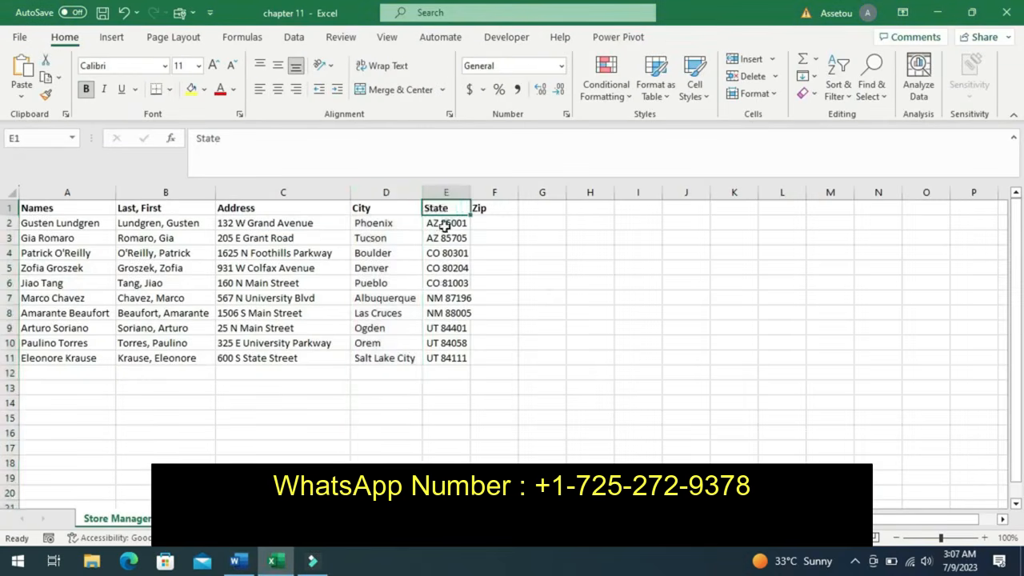
click(445, 223)
drag(444, 223, 446, 358)
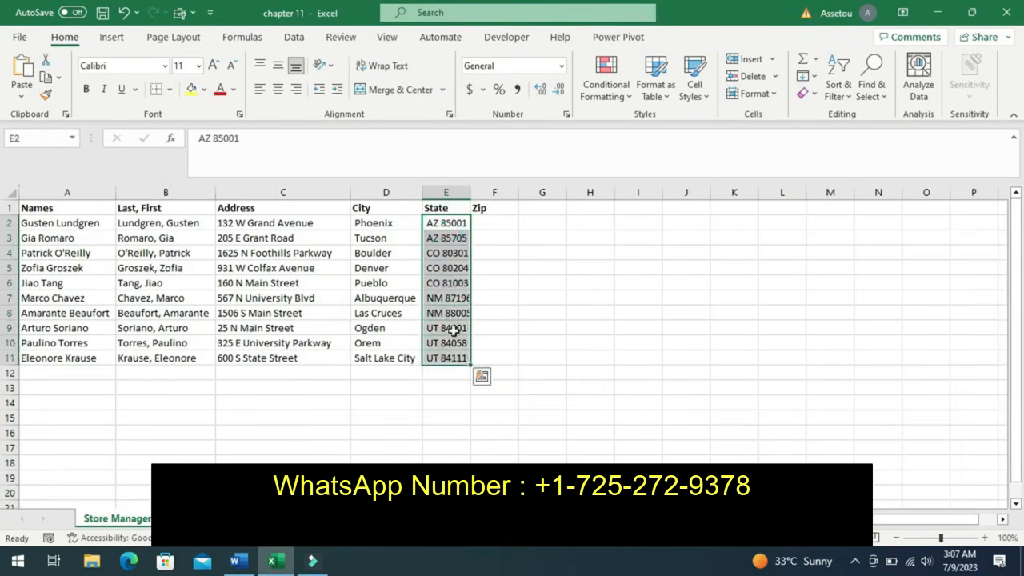
click(293, 36)
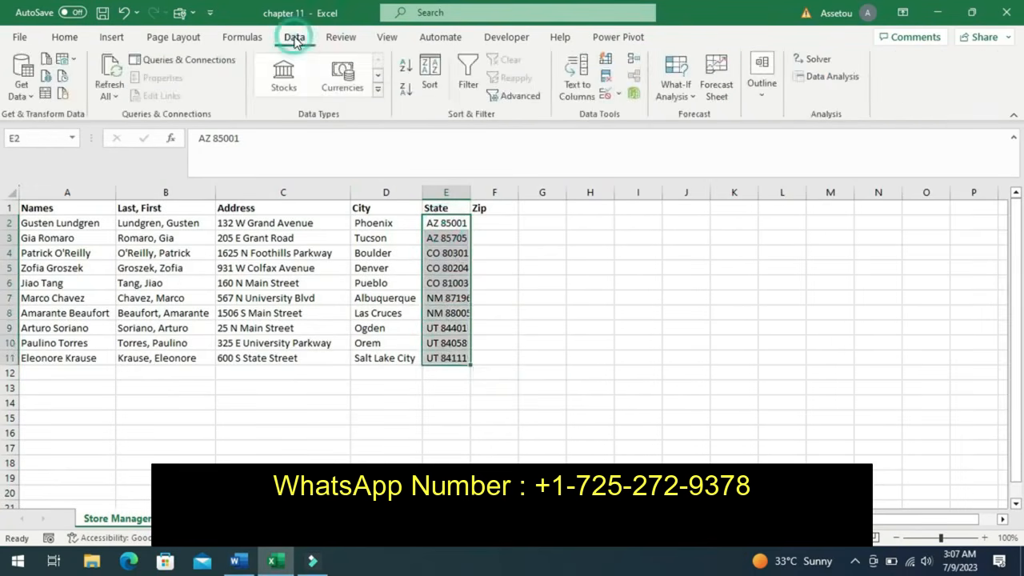
click(580, 92)
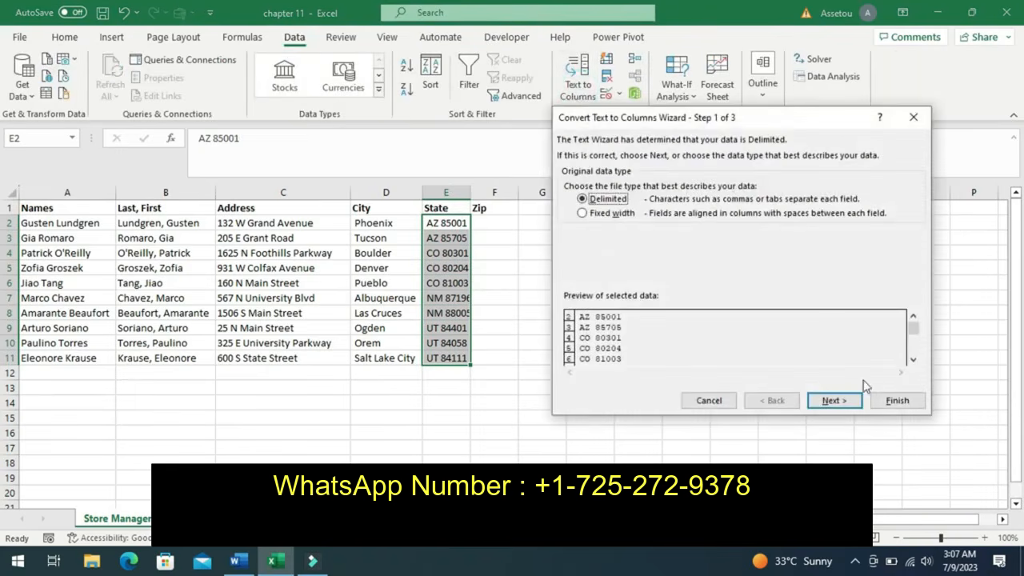
click(848, 405)
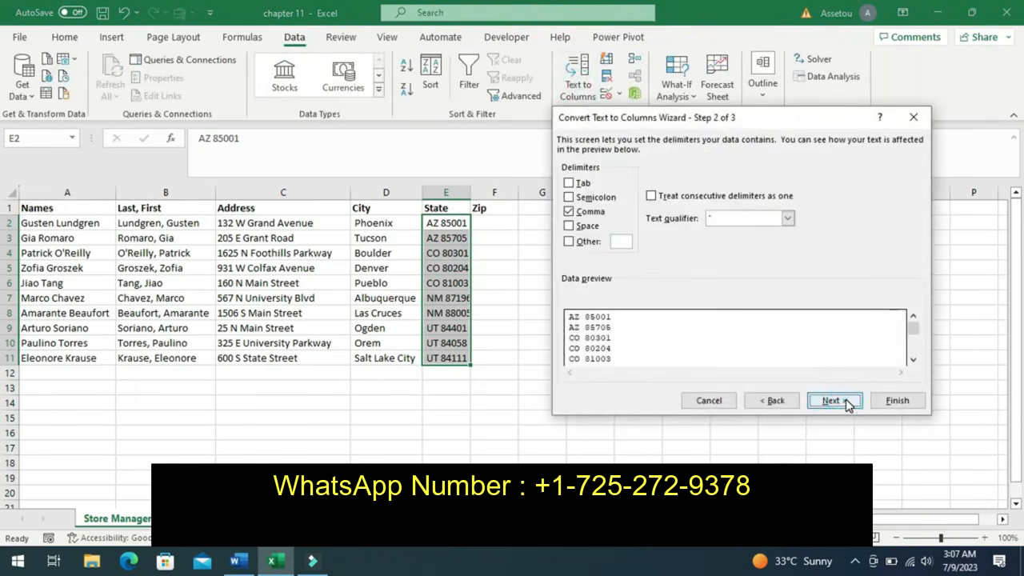
click(569, 211)
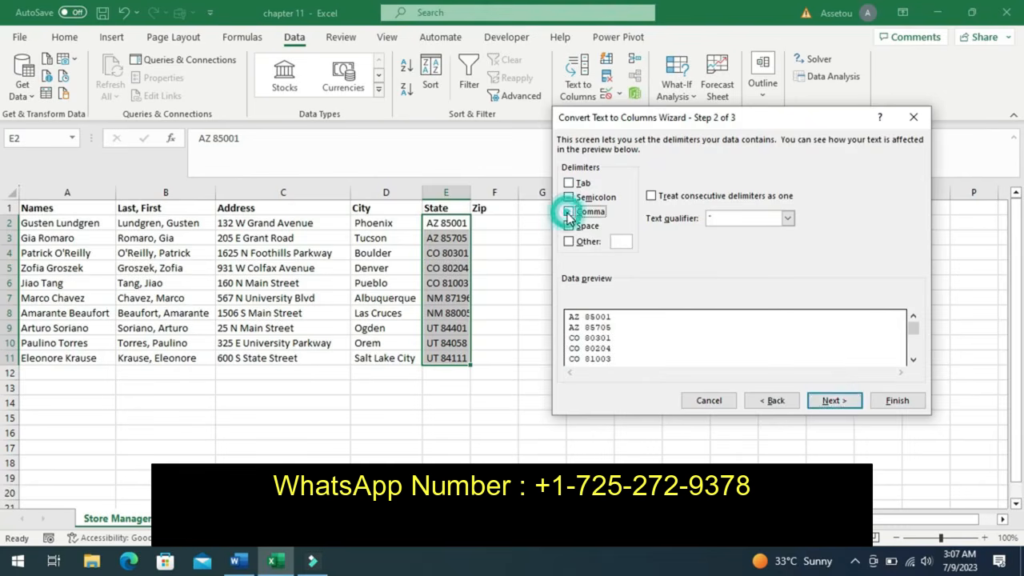
click(570, 226)
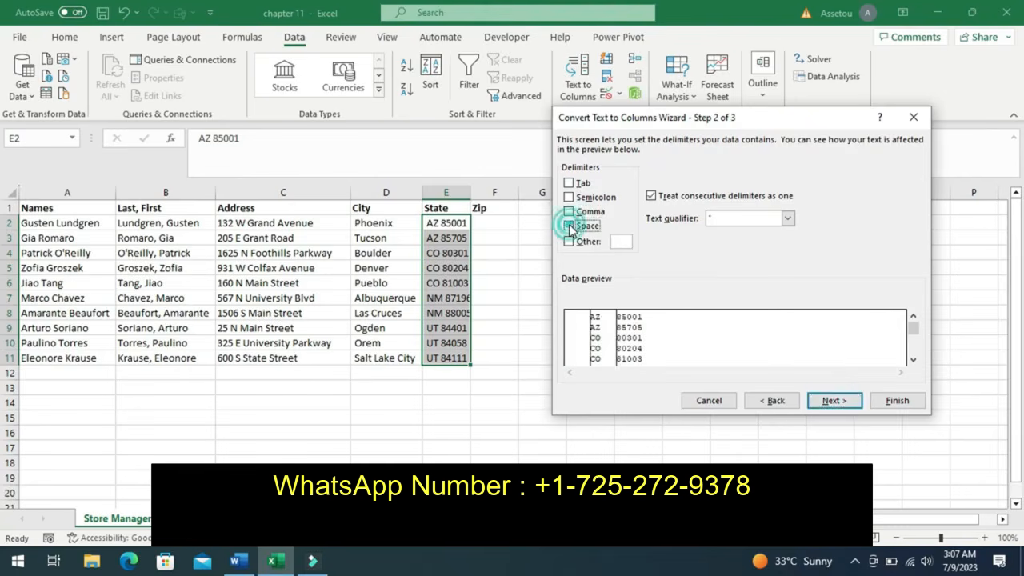
click(837, 404)
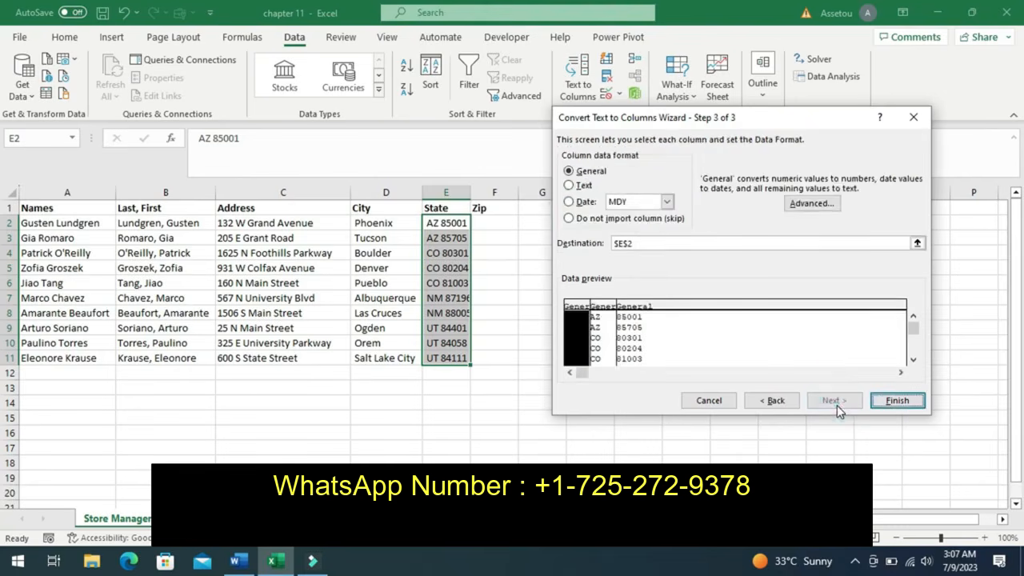
click(898, 401)
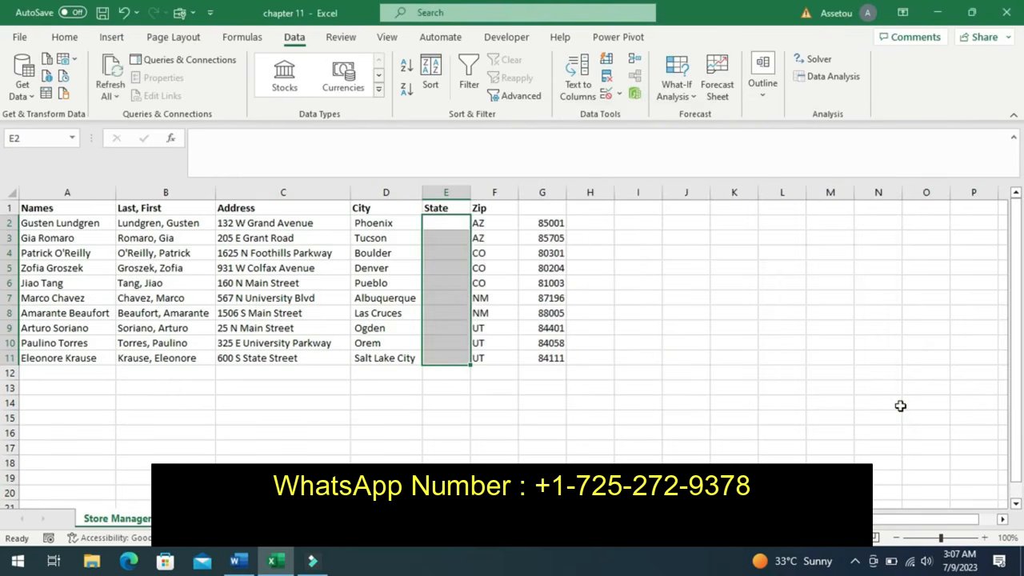
key(ctrl+z)
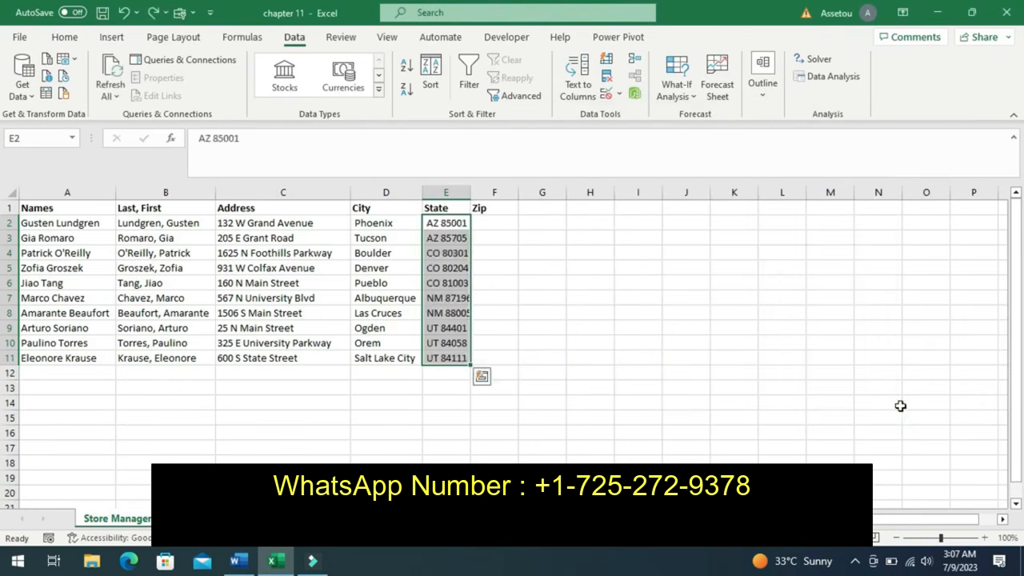
Split E2:E11 with Text to Columns using the space delimiter, and do not import the first column.
click(574, 94)
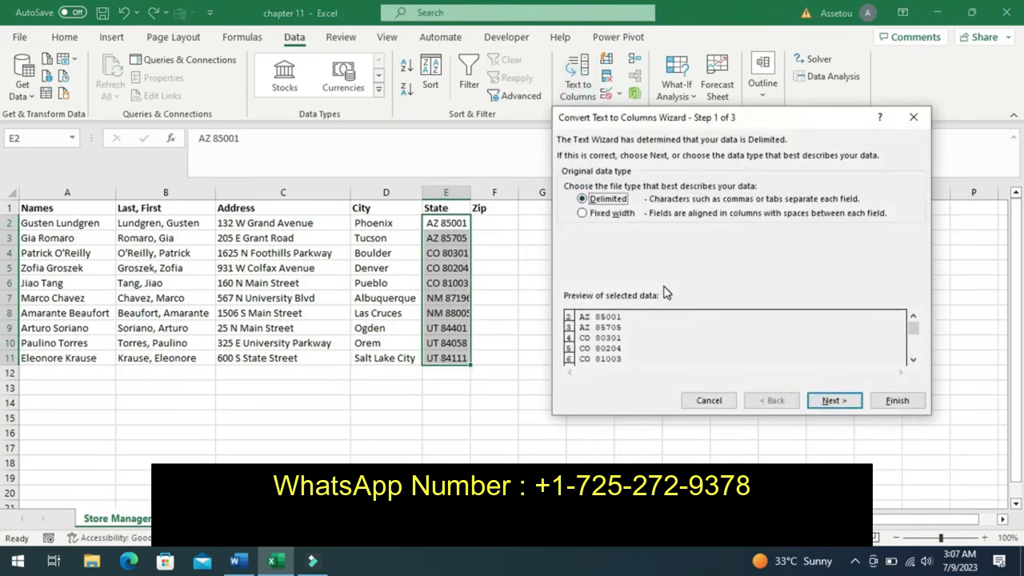
click(818, 401)
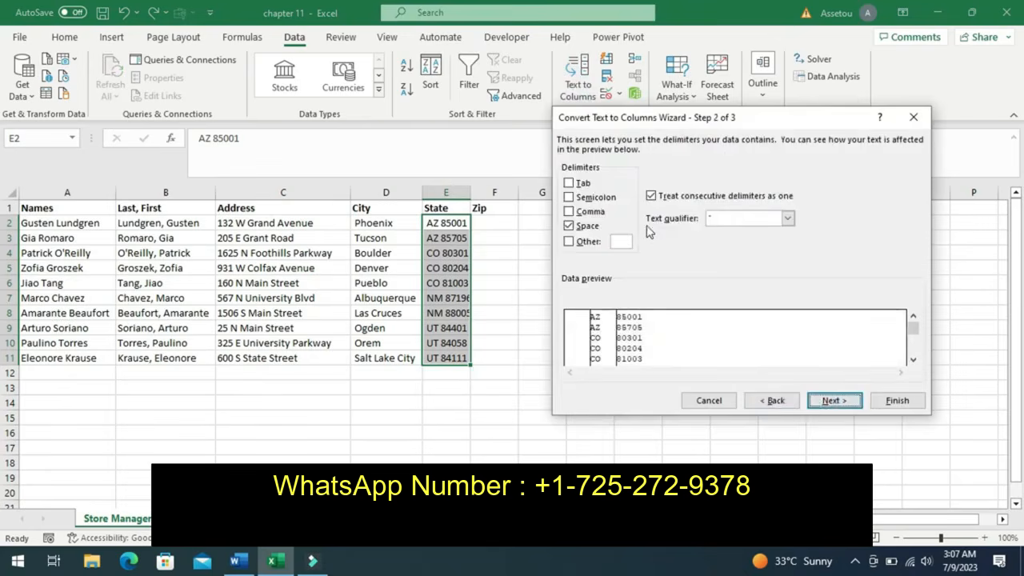
click(652, 200)
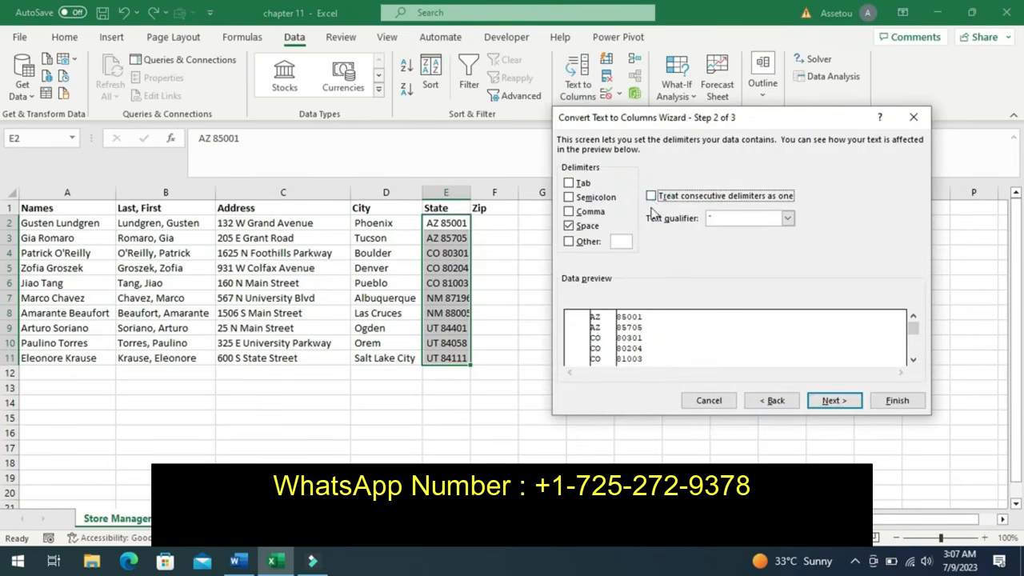
click(652, 198)
click(653, 198)
click(824, 402)
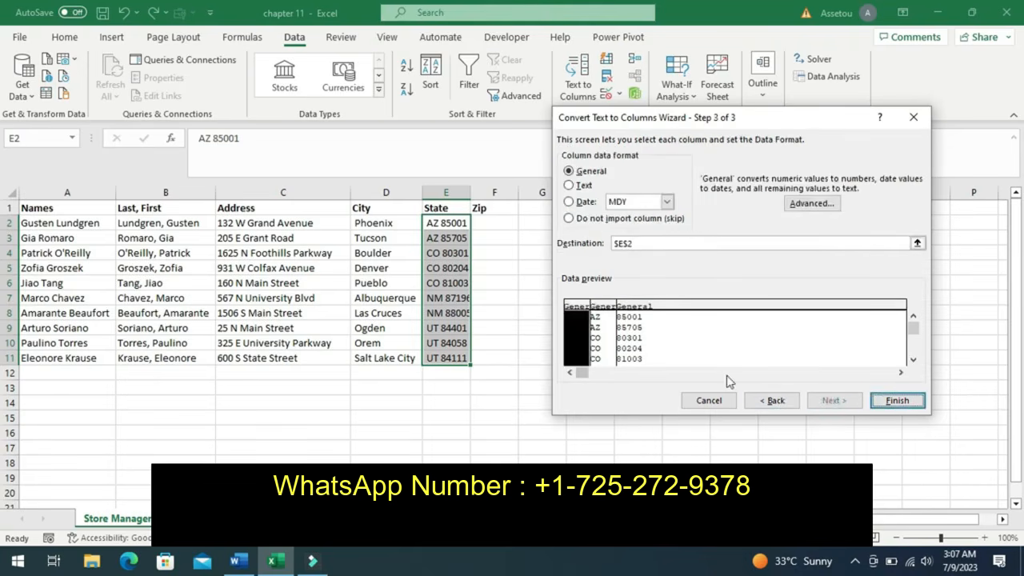
click(569, 185)
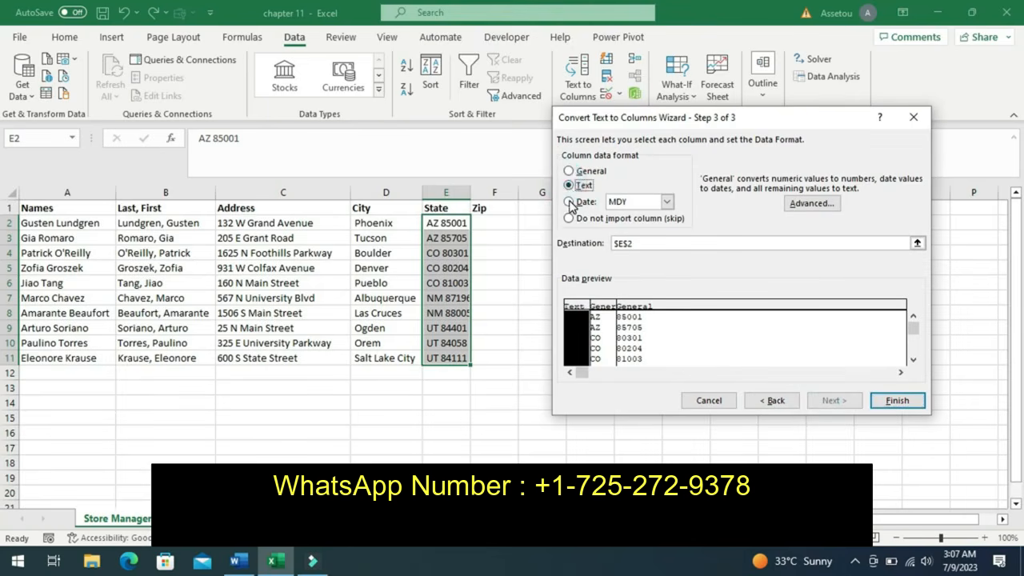
click(569, 217)
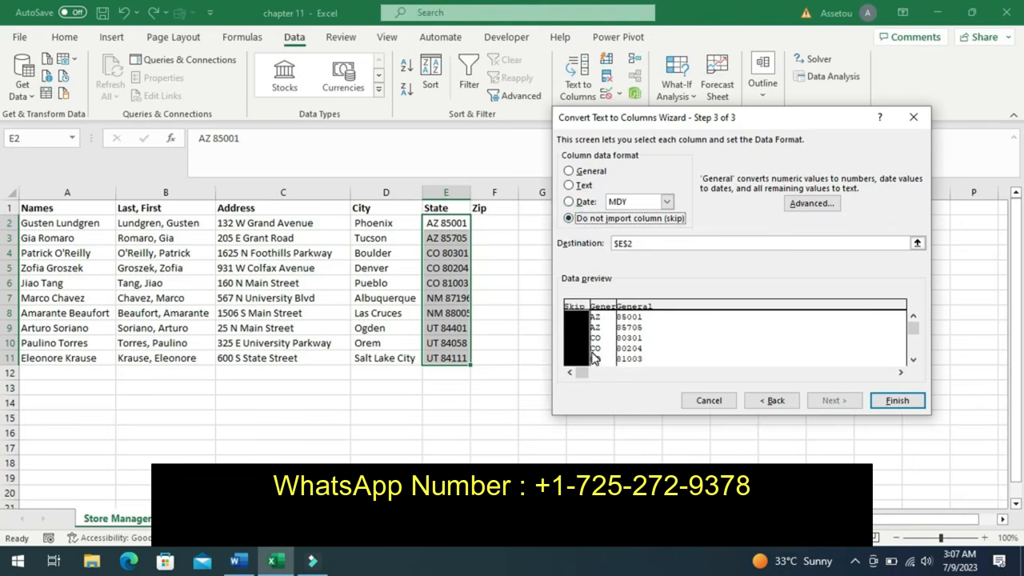
click(895, 403)
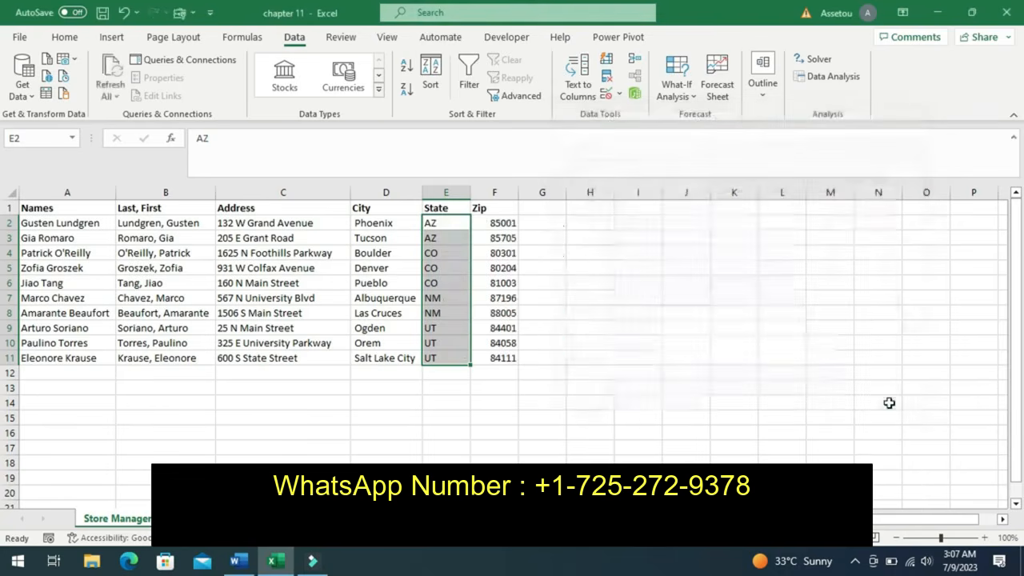
Check the step 4 instructions in Word, and right-align the zip codes in F2:F11 in Excel.
click(250, 568)
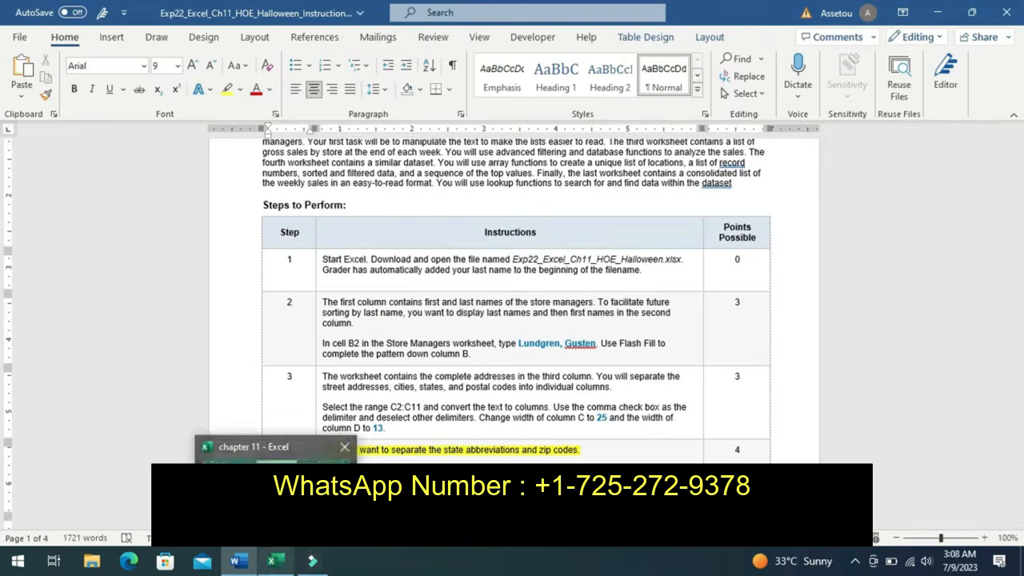
click(275, 563)
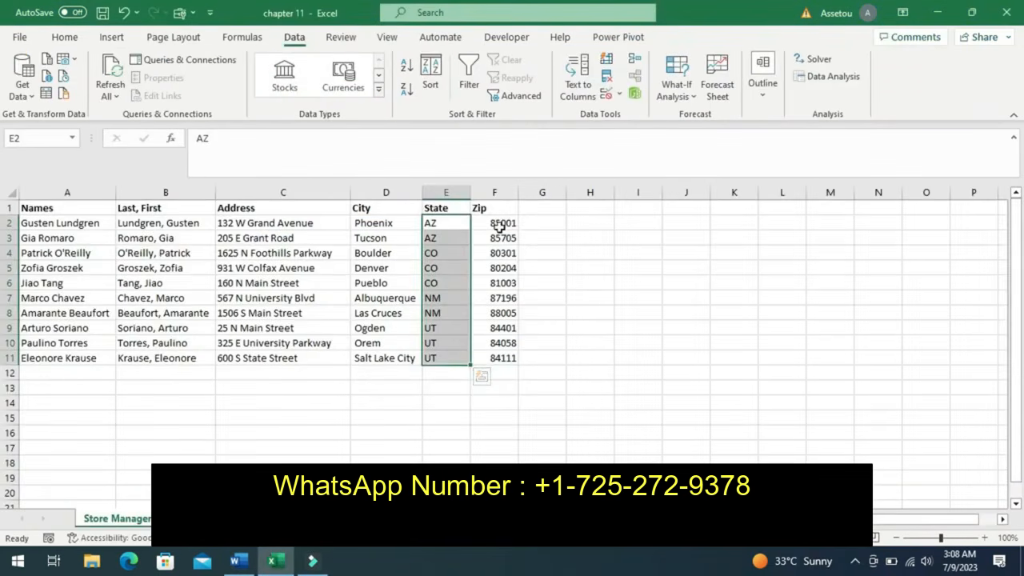
drag(501, 222, 504, 360)
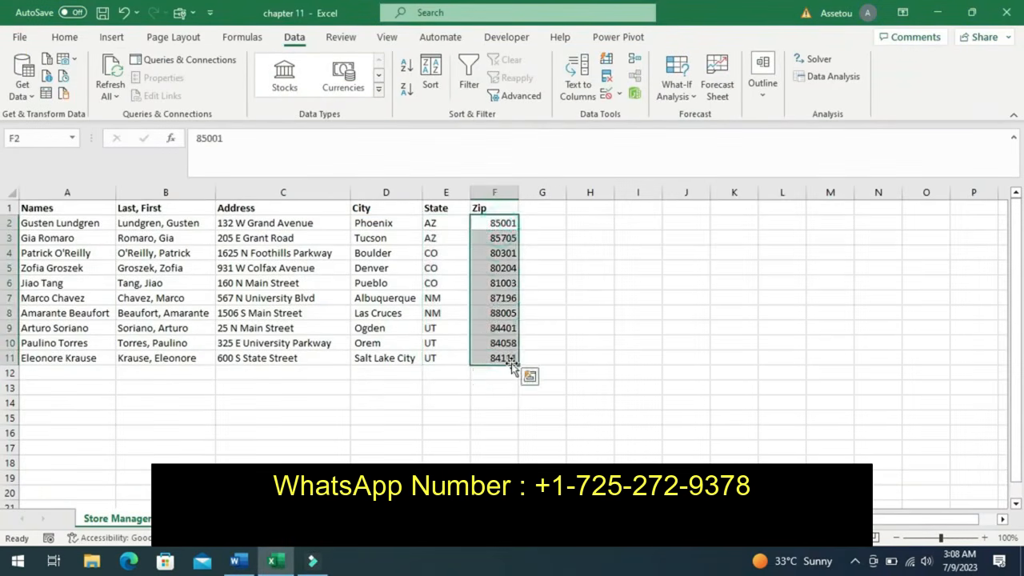
click(65, 37)
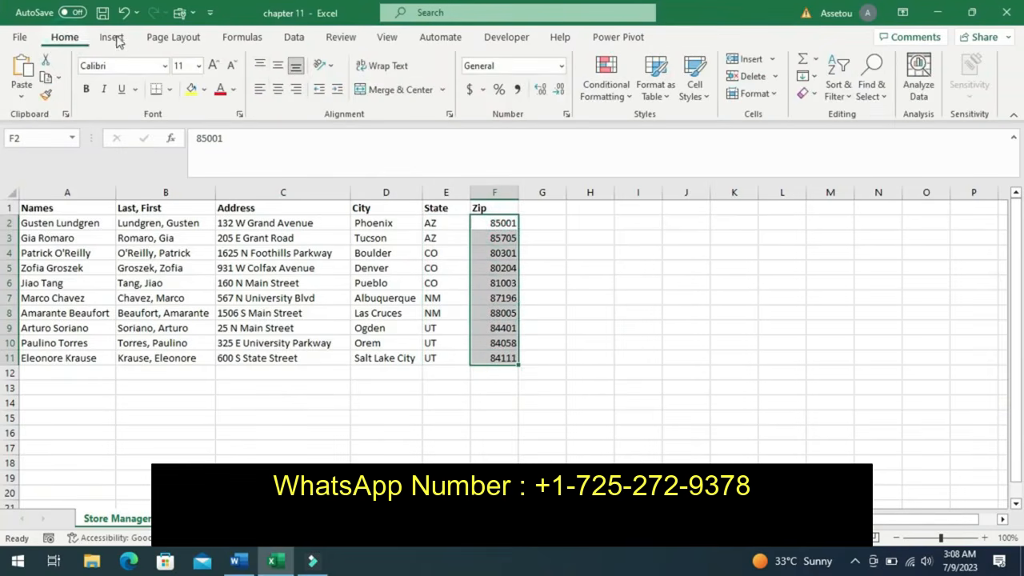
click(296, 94)
Recheck the Word instructions, and center the zip codes in F2:F11 in Excel horizontally.
click(240, 564)
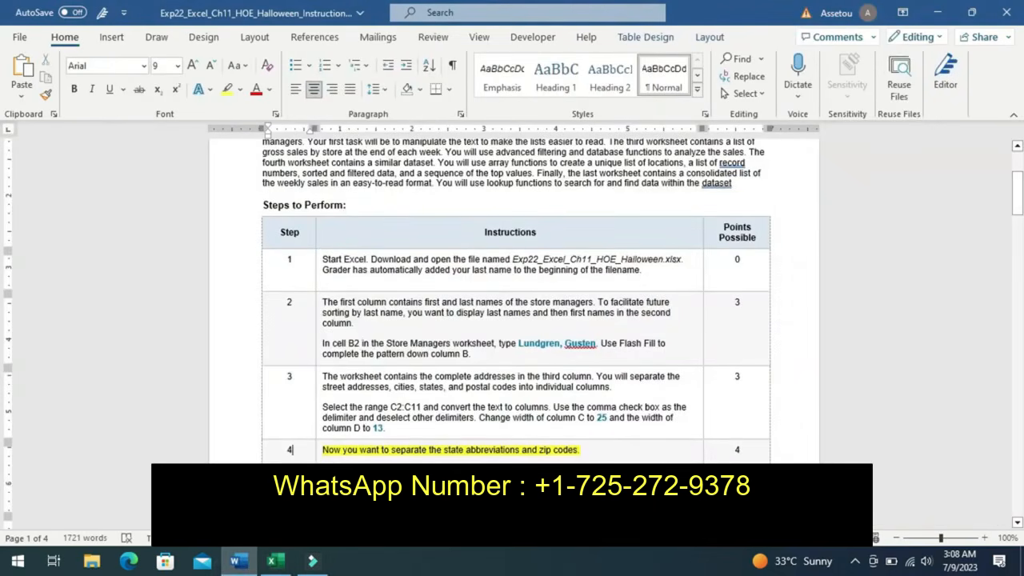
click(272, 563)
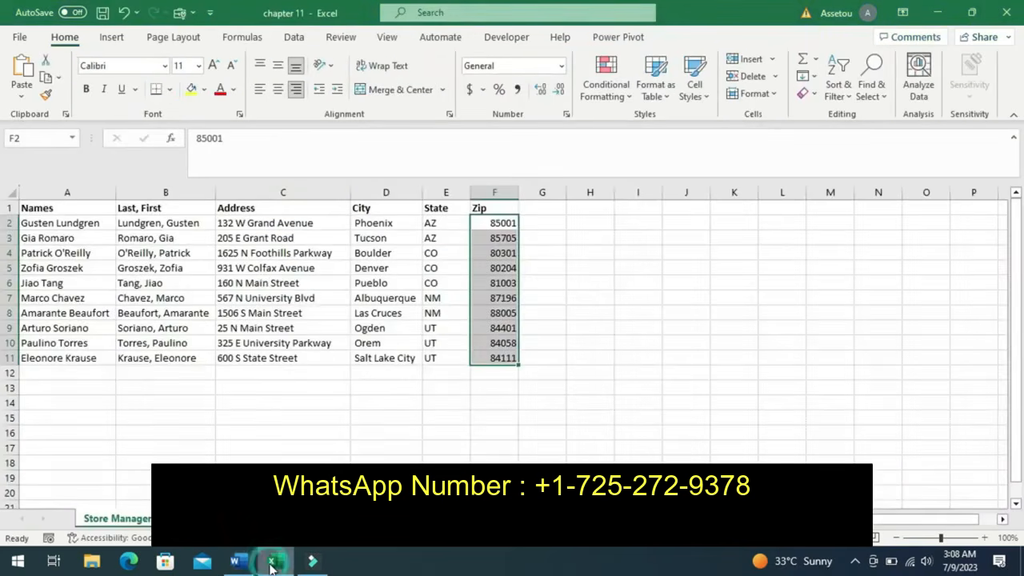
click(277, 89)
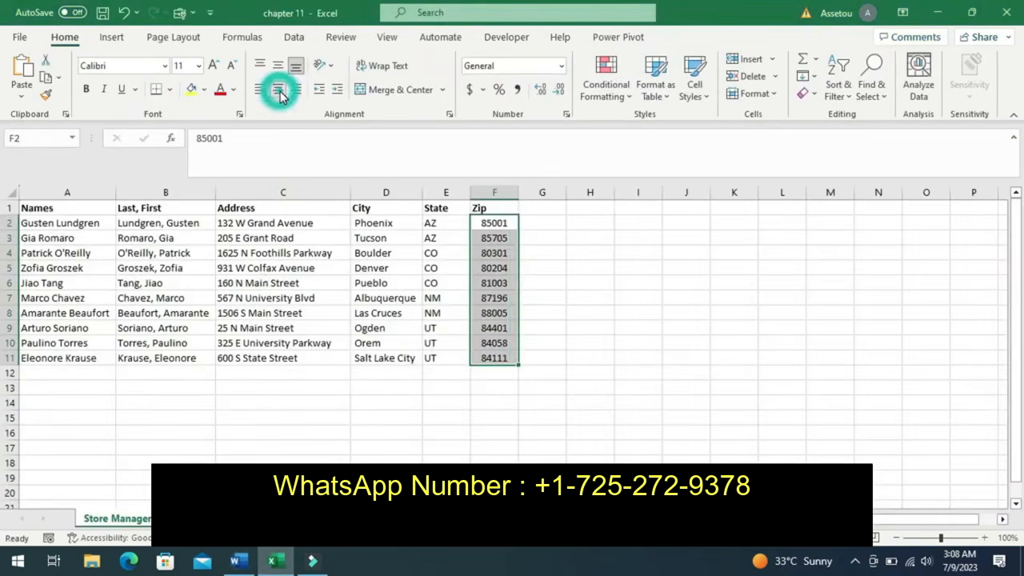
Return to the Word instructions, clear the step 4 highlight and highlight the step 5 instructions in yellow.
click(234, 563)
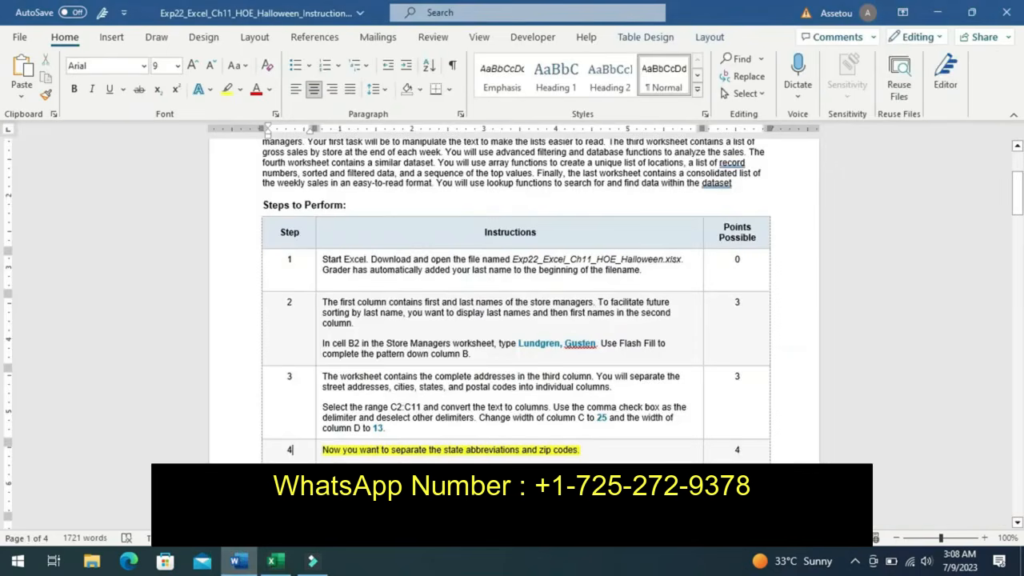
key(Tab)
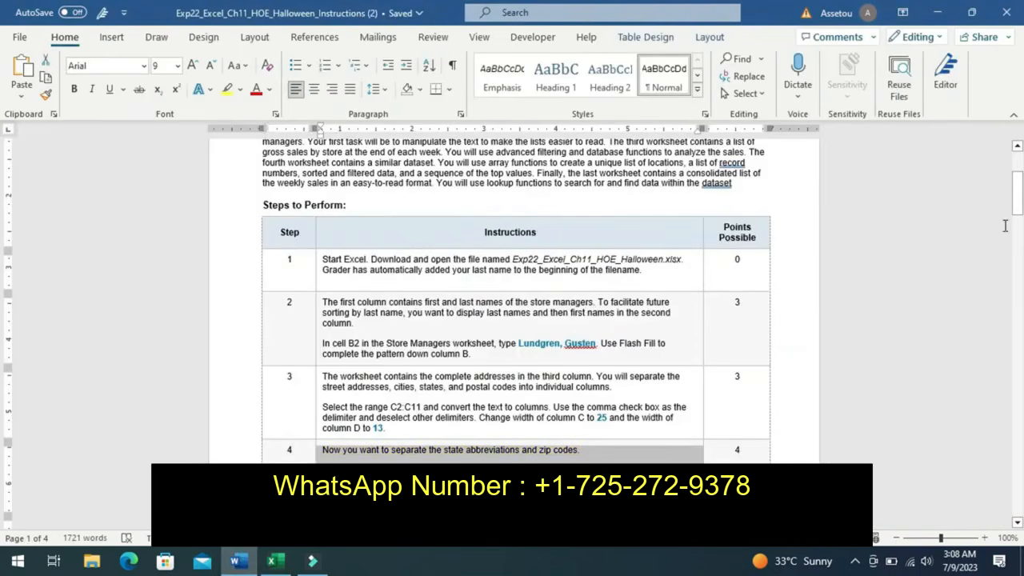
drag(1019, 205, 1020, 228)
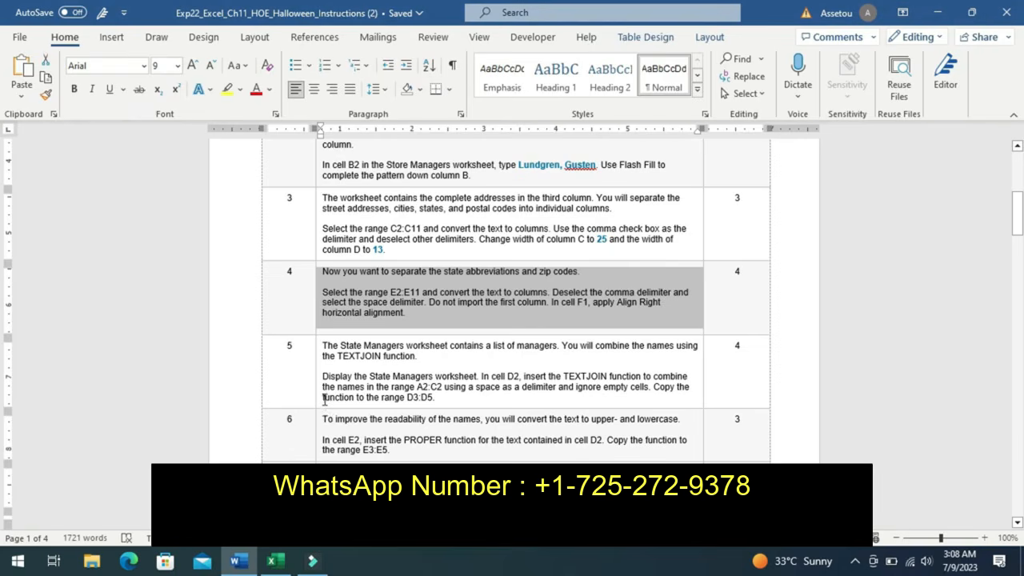
click(315, 406)
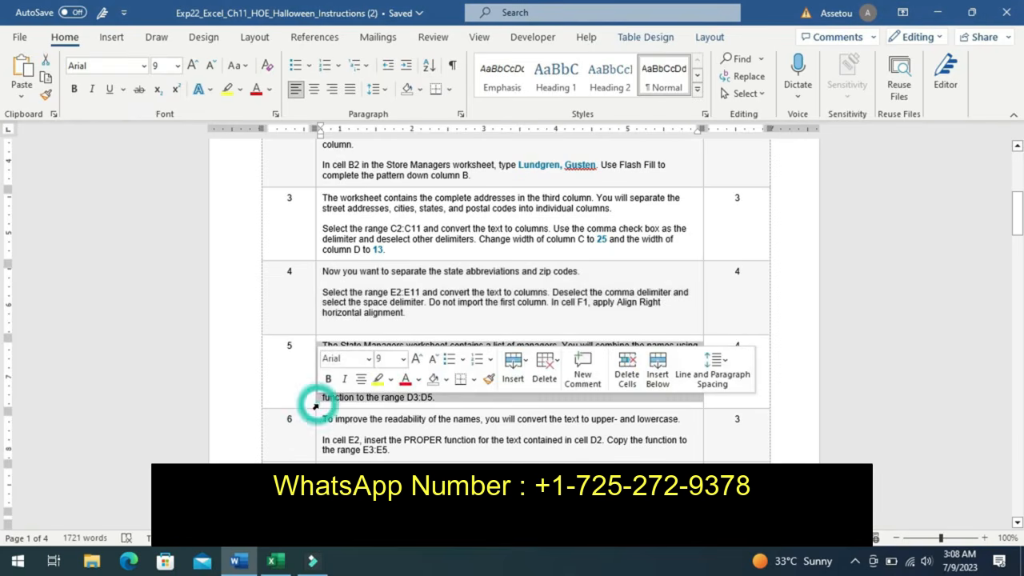
click(377, 379)
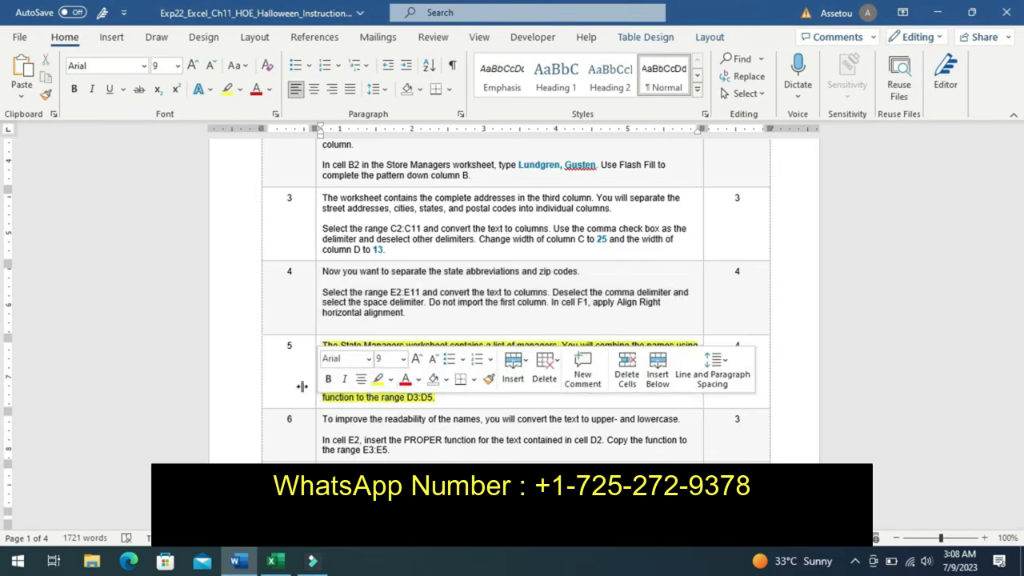
click(300, 386)
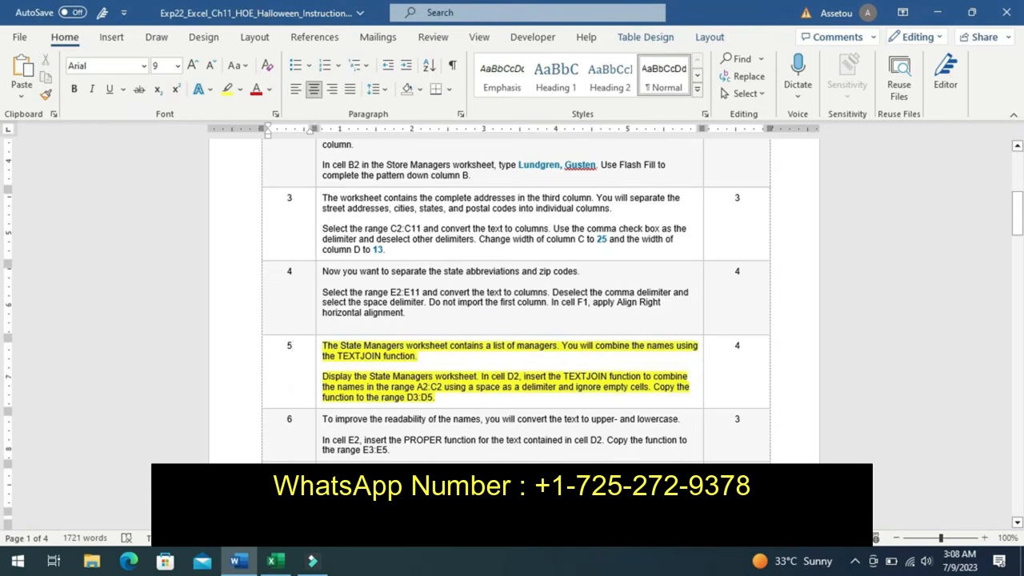
Switch to Excel, display the State Managers worksheet, and enter =CONCAT(A2:C2) in cell D2 to combine the first manager's names.
click(276, 562)
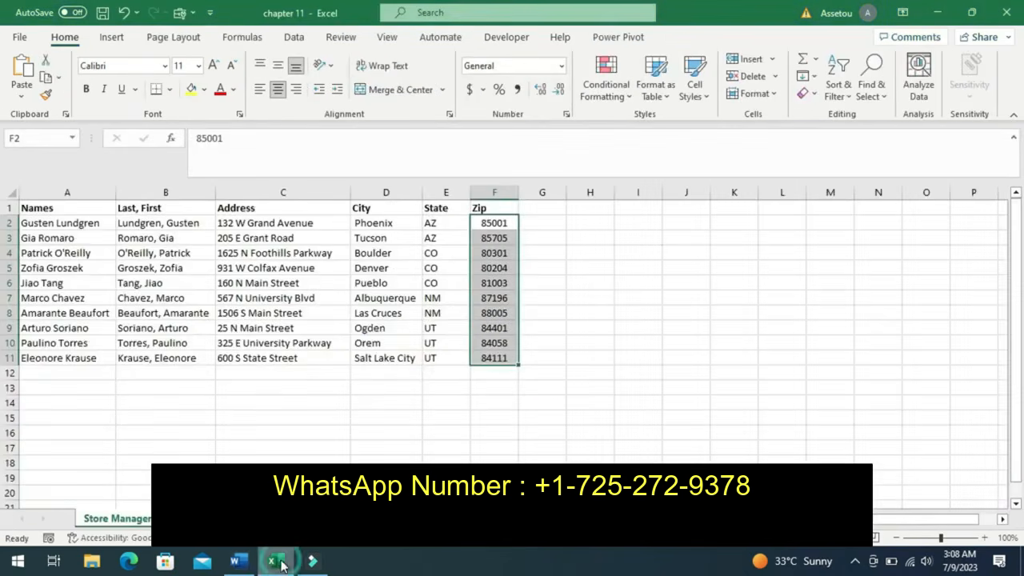
key(ctrl+Page_Down)
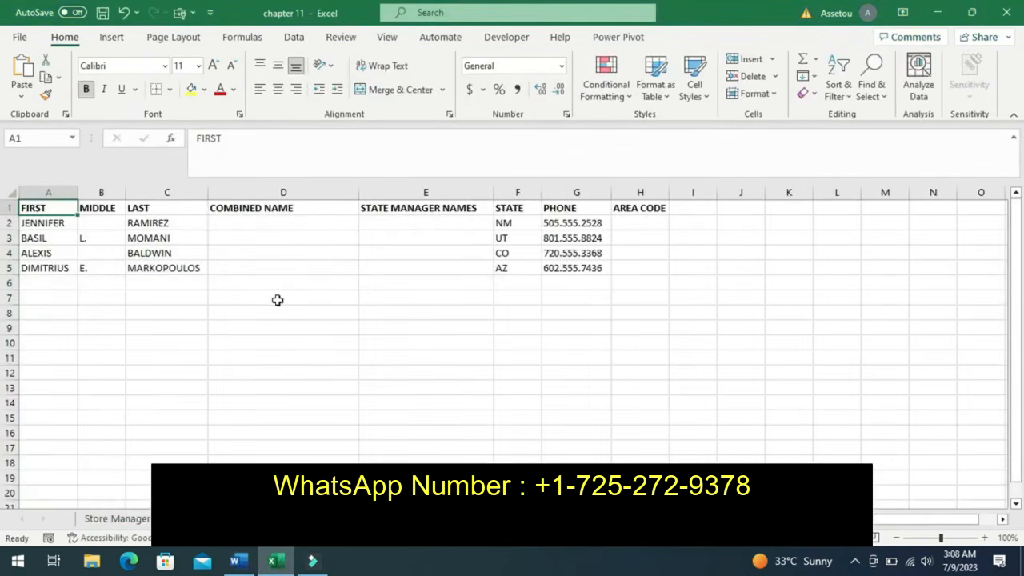
click(244, 223)
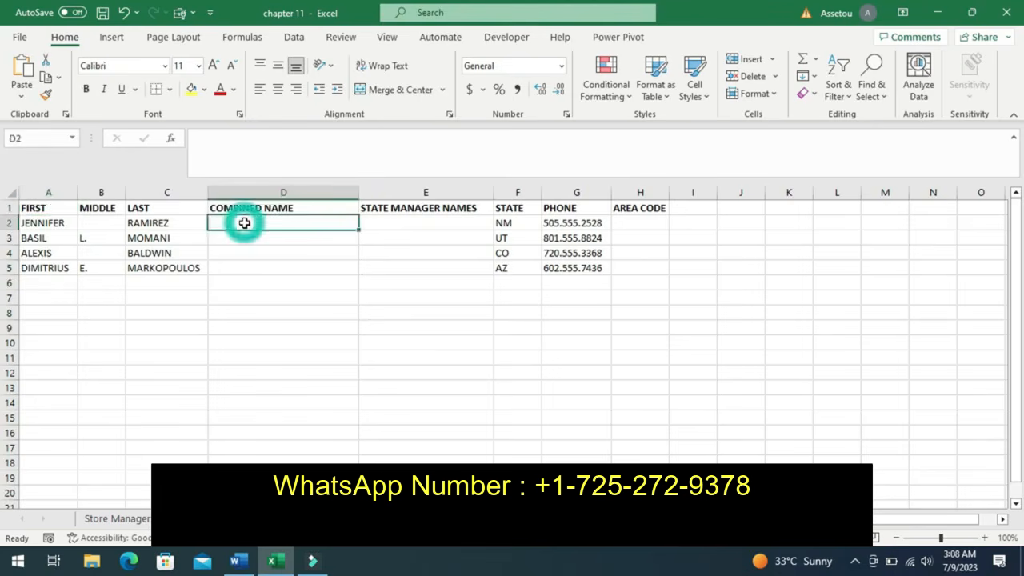
text(=)
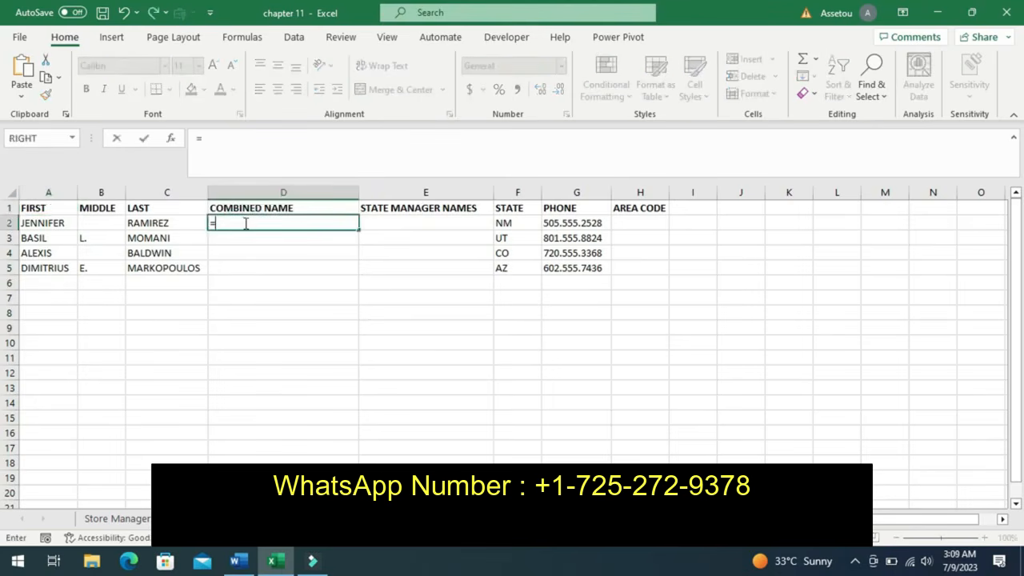
text(con)
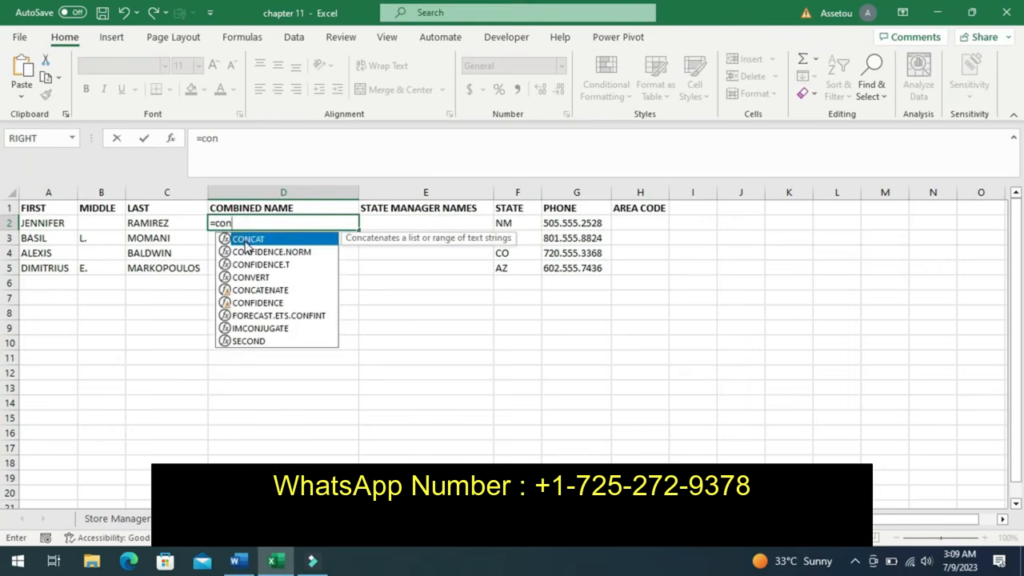
double_click(247, 238)
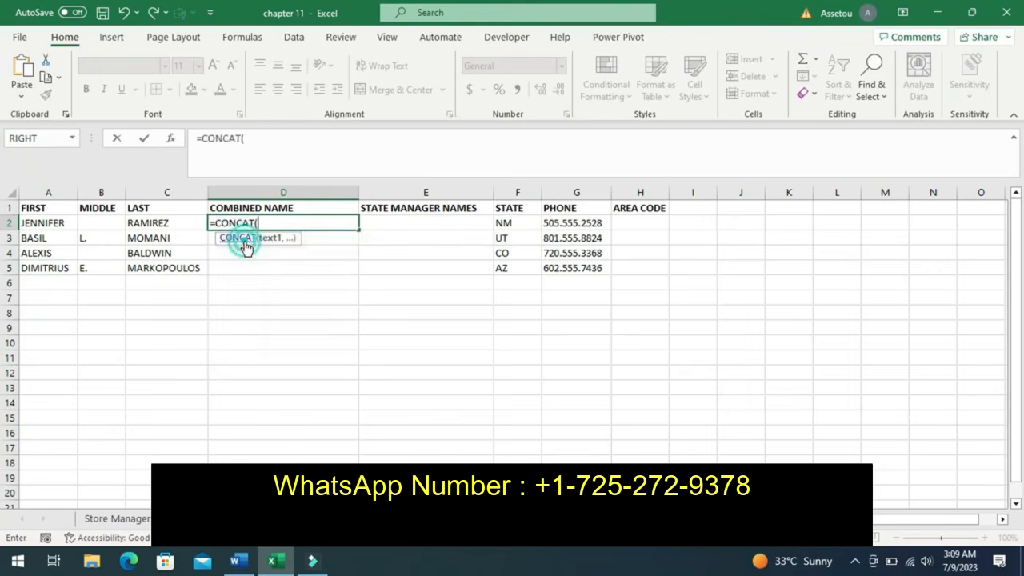
click(64, 222)
text(,)
click(148, 223)
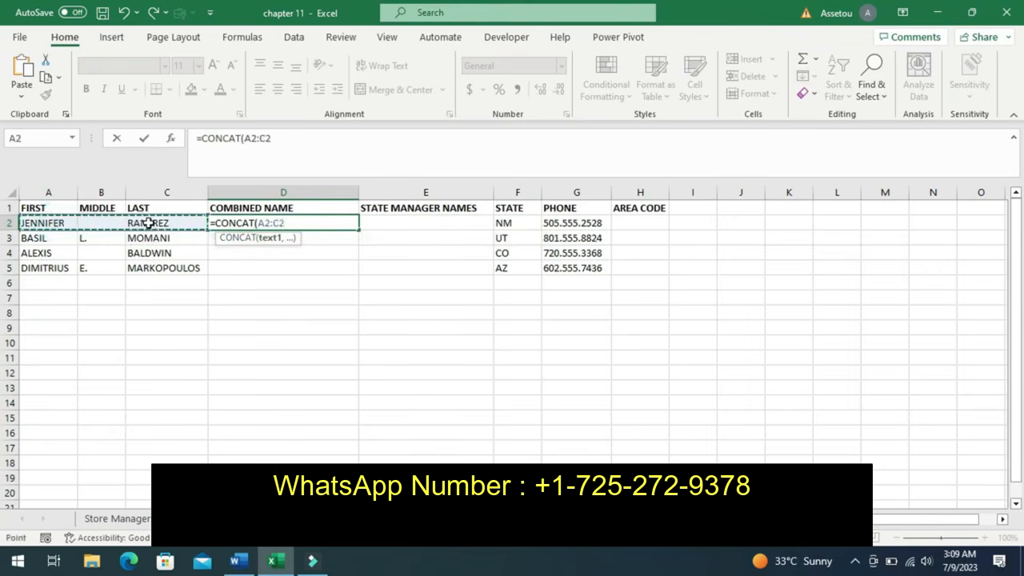
key(Return)
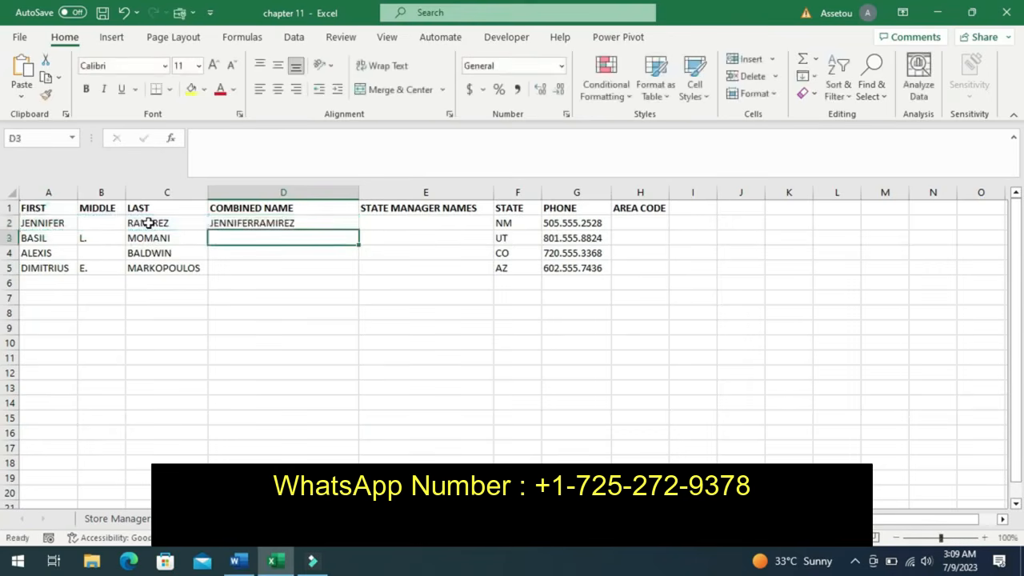
Check the step 5 instructions in Word, and copy the CONCAT formula from D2 to D3:D5 in Excel.
click(231, 224)
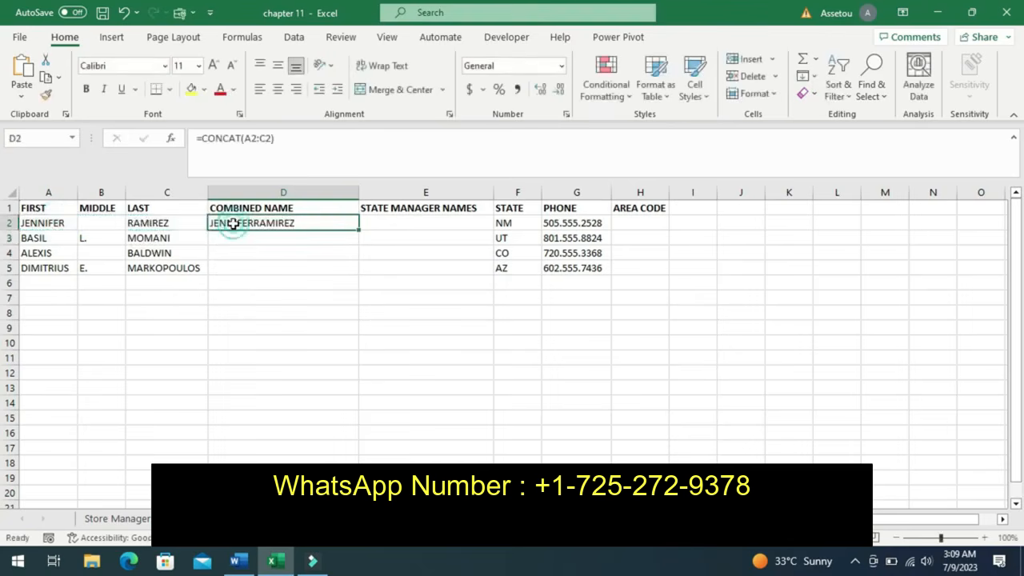
click(239, 561)
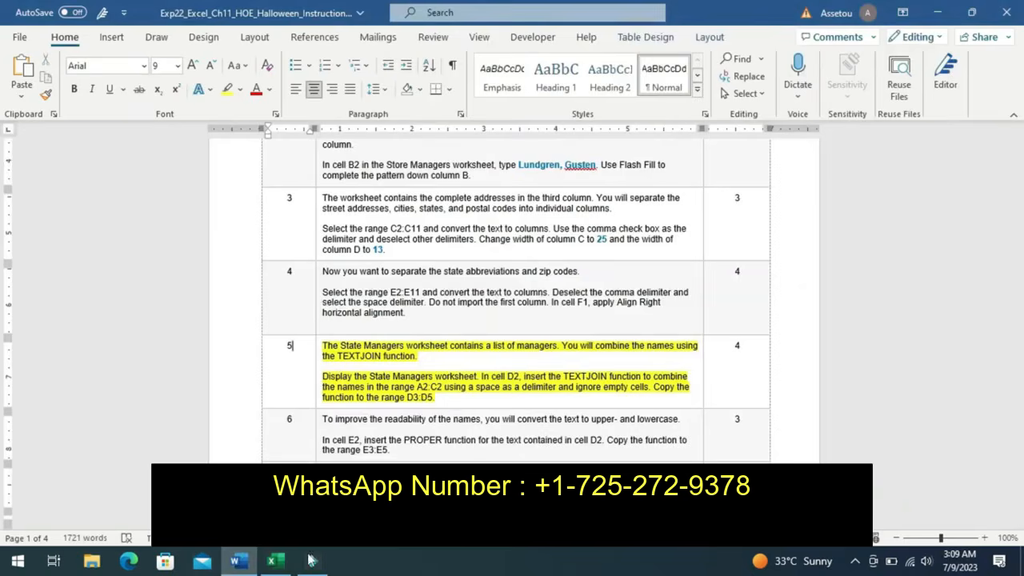
click(273, 561)
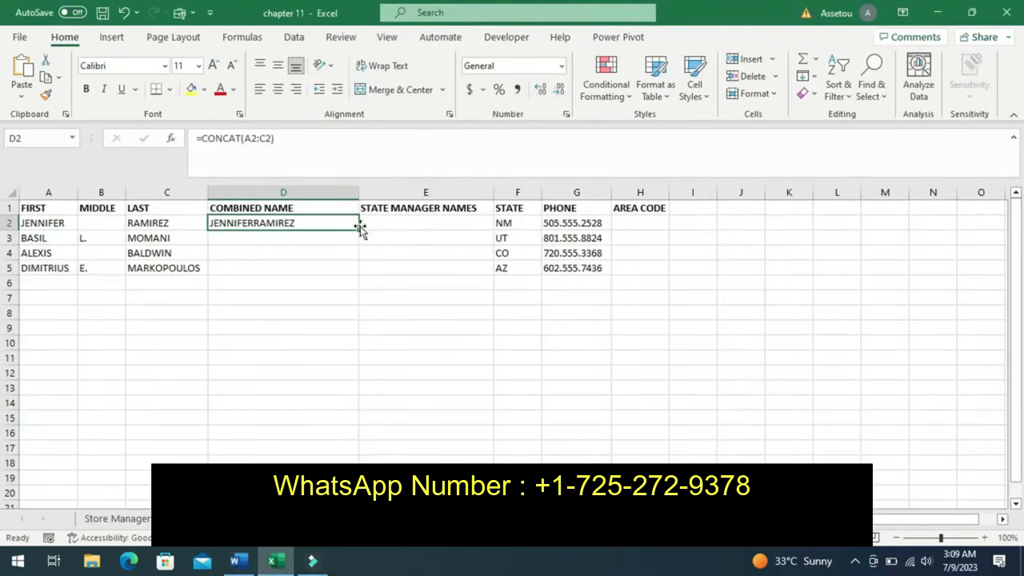
drag(359, 231, 362, 274)
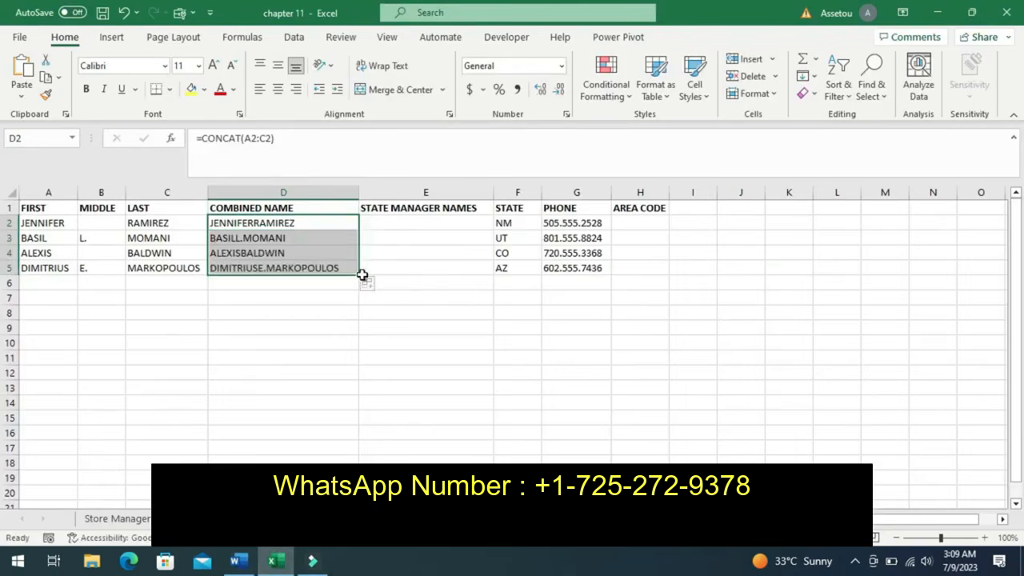
click(304, 243)
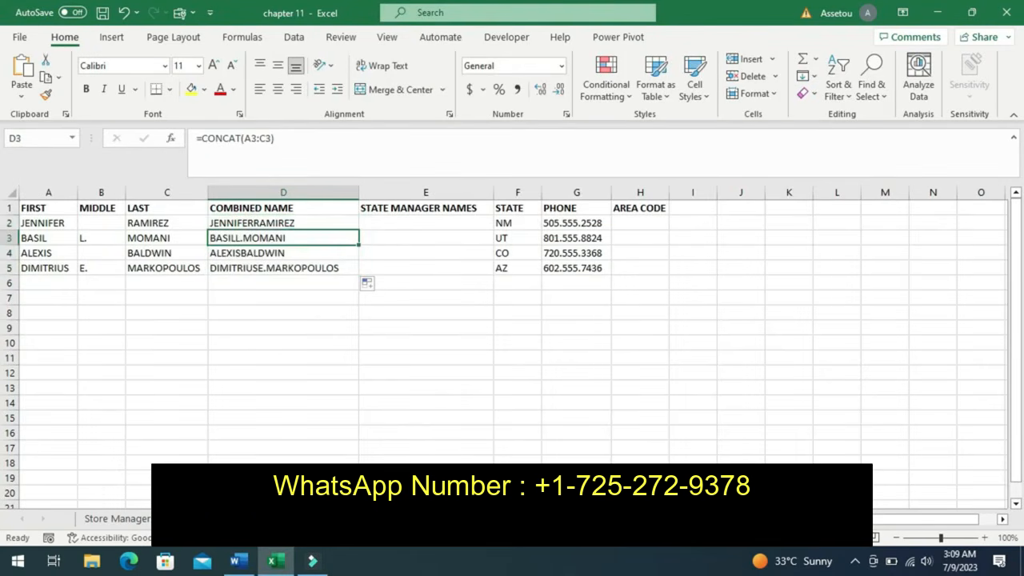
Return to the Word instructions, clear the step 5 highlight and highlight the step 6 instructions in yellow.
click(247, 564)
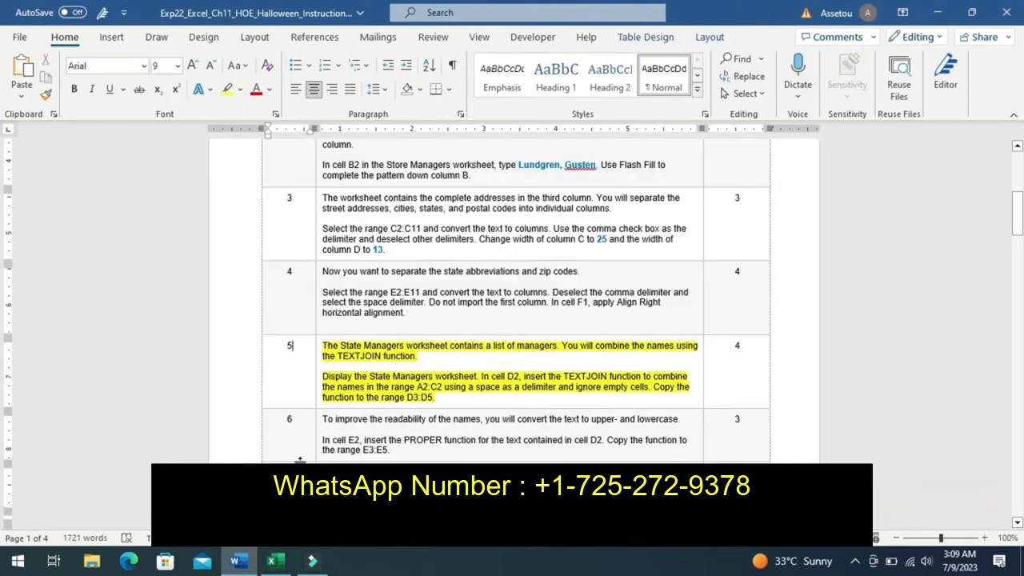
key(Tab)
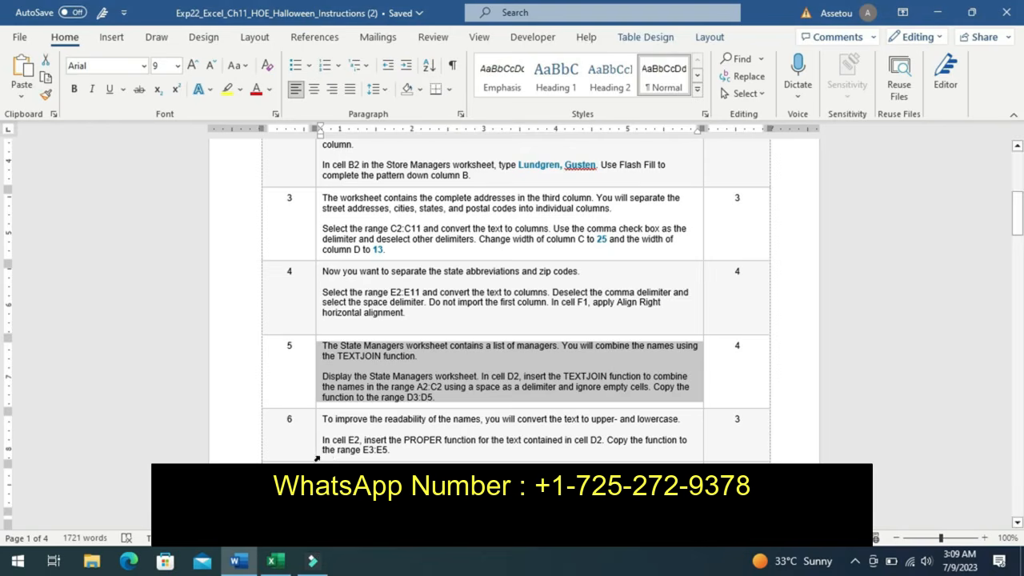
right_click(319, 458)
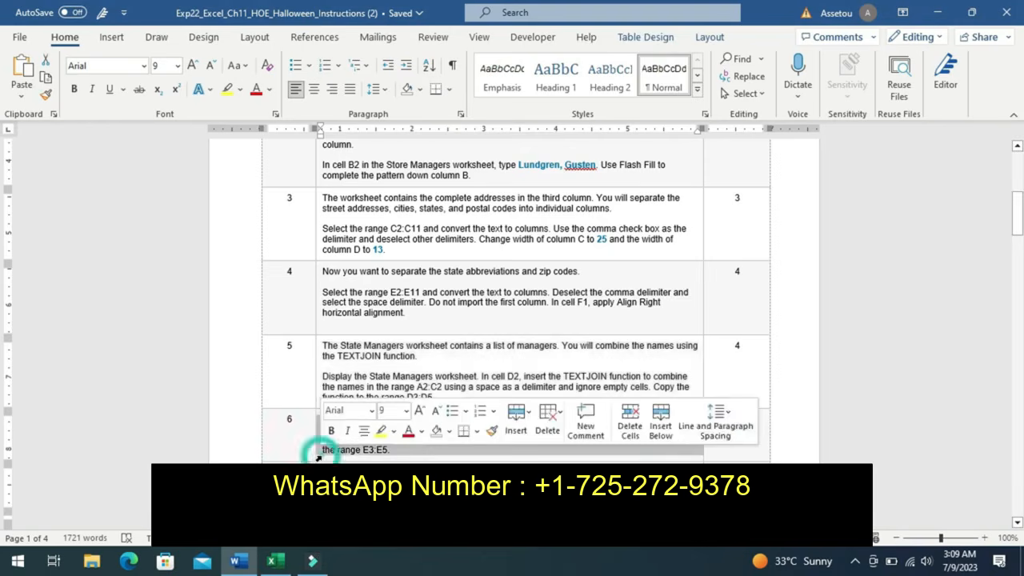
click(393, 432)
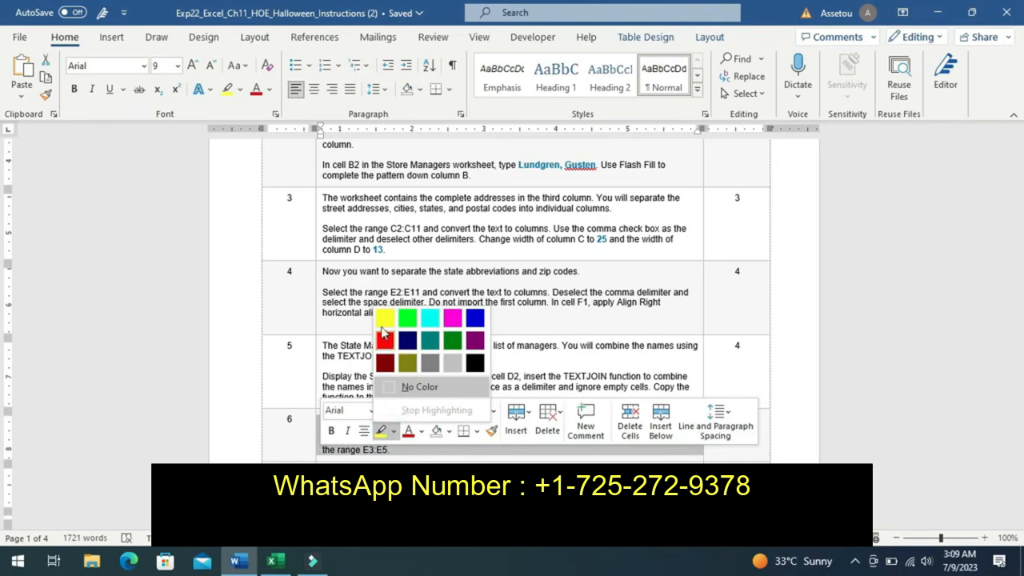
click(381, 328)
click(312, 440)
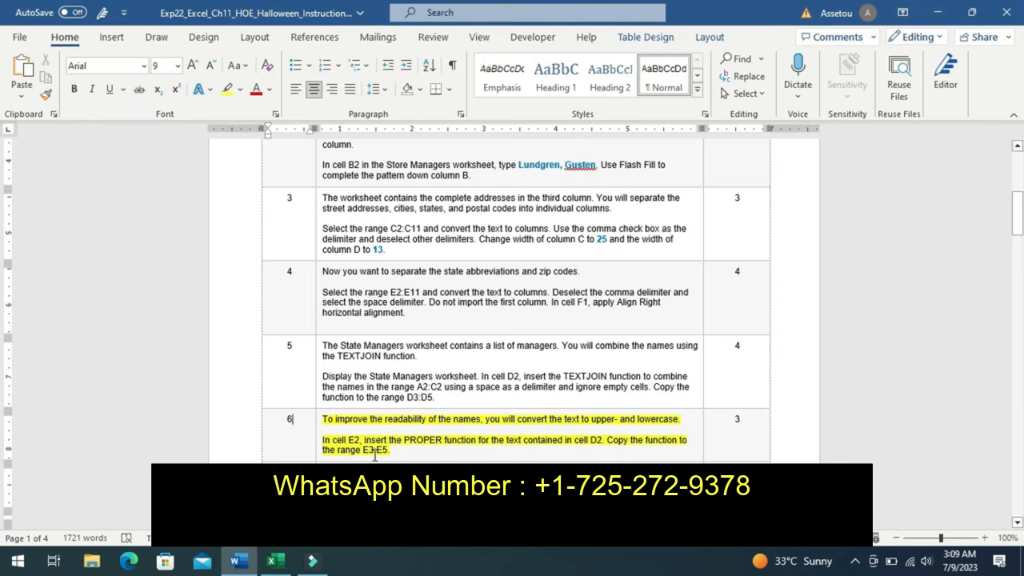
Select cell E2 in Excel, and recheck the step 6 instructions in Word before returning to the worksheet.
click(274, 562)
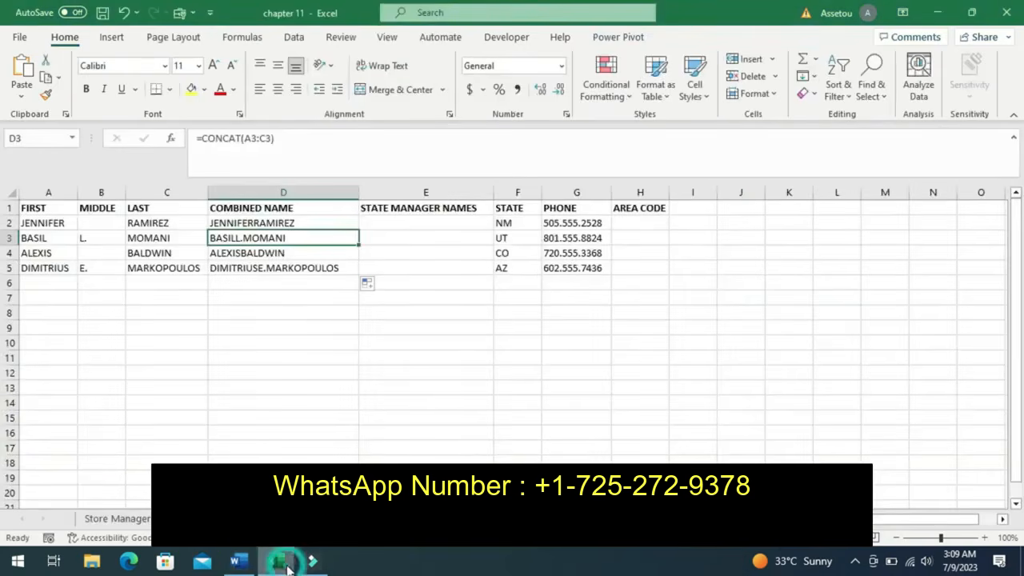
click(389, 224)
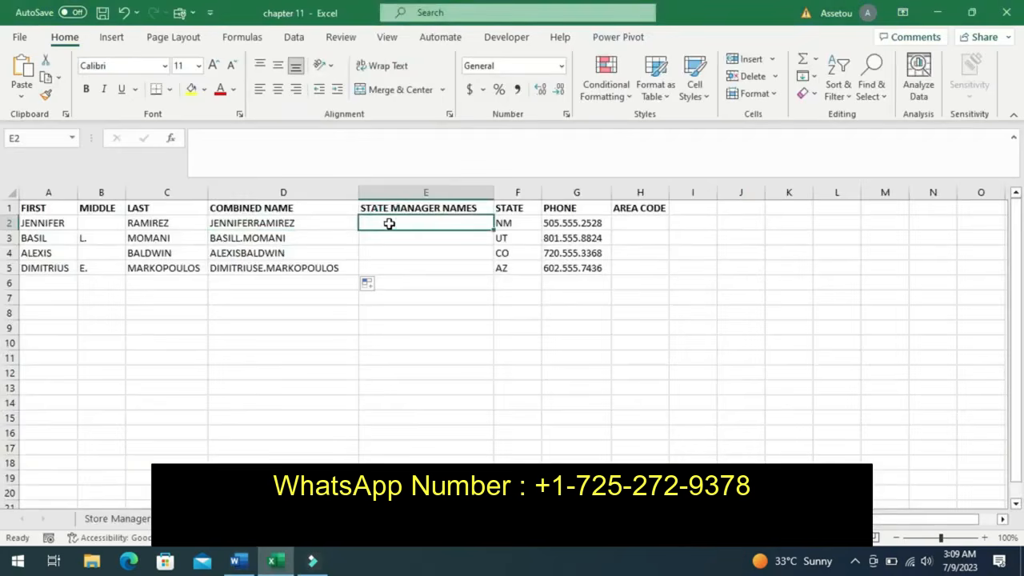
text(=)
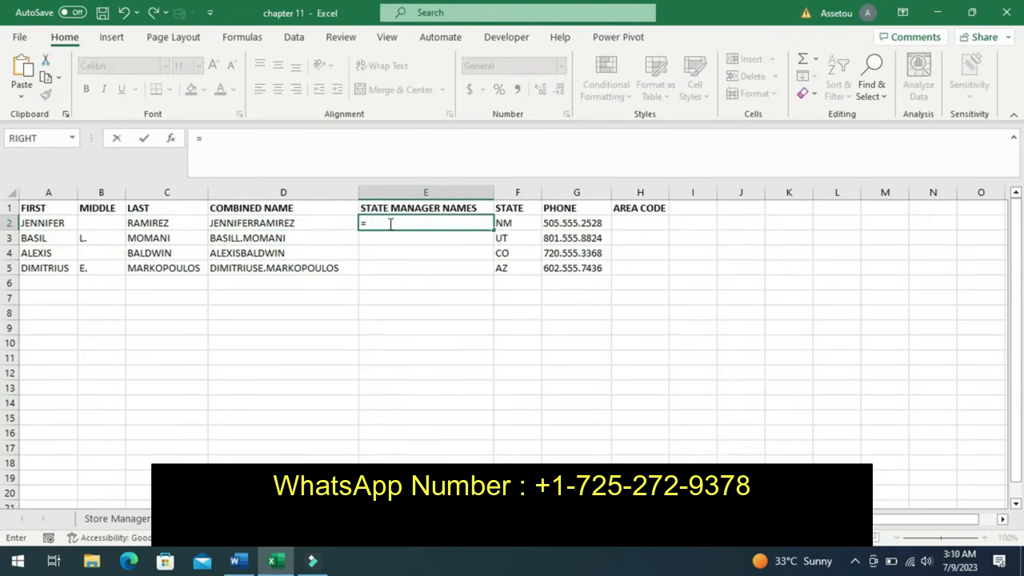
key(BackSpace)
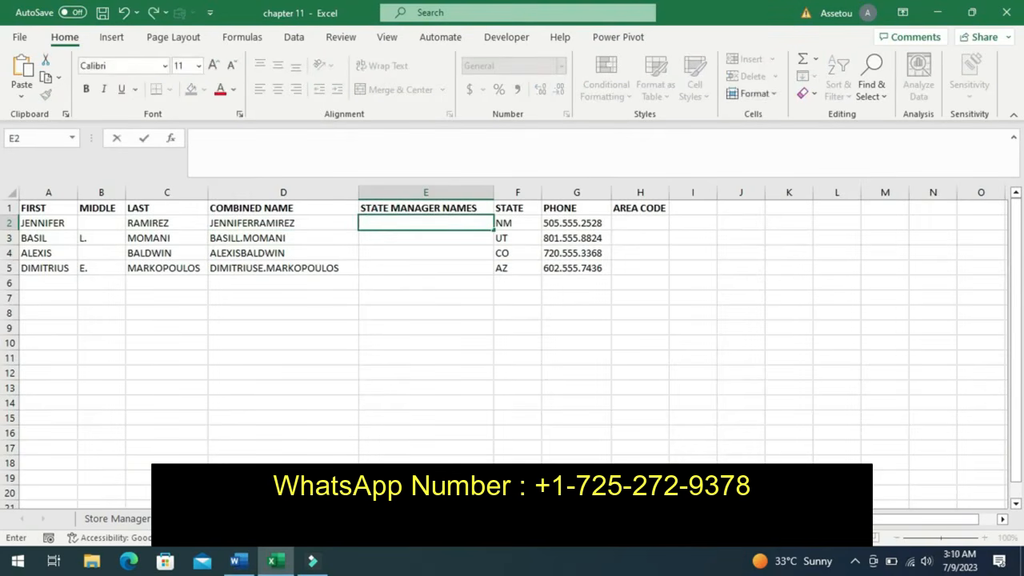
click(243, 565)
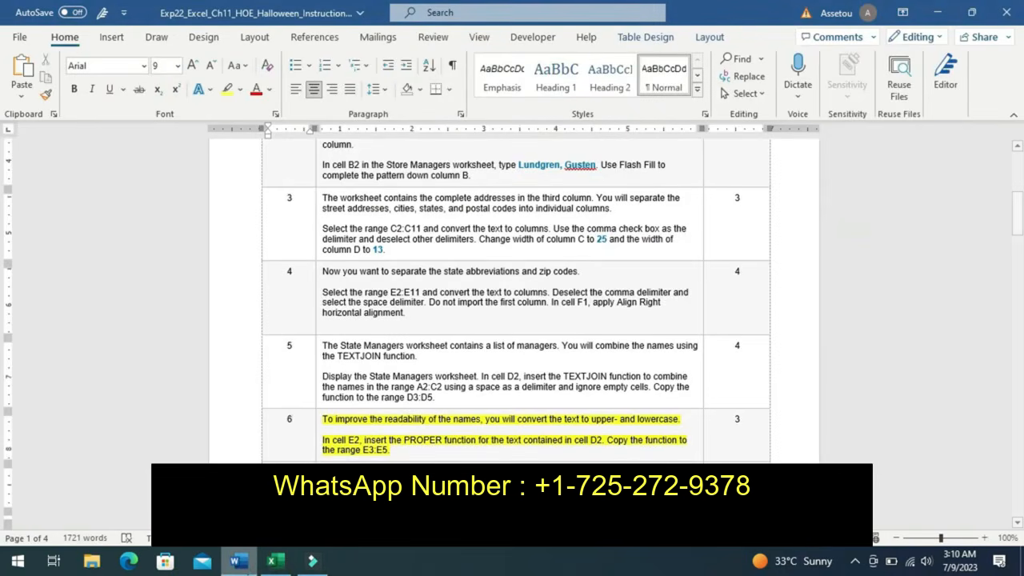
click(275, 564)
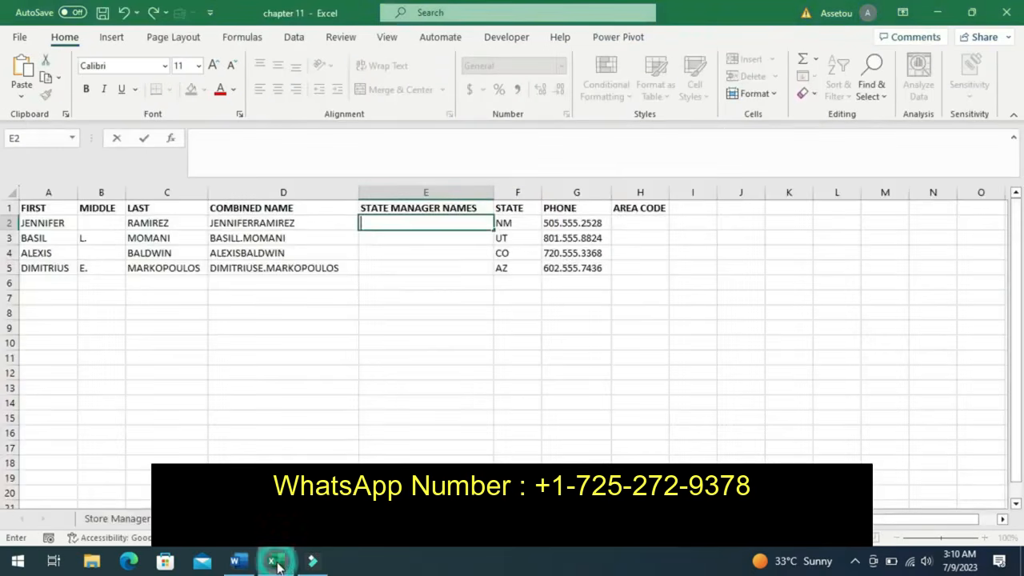
Enter =PROPER(D2) in cell E2 and copy the formula to E3:E5.
text(=)
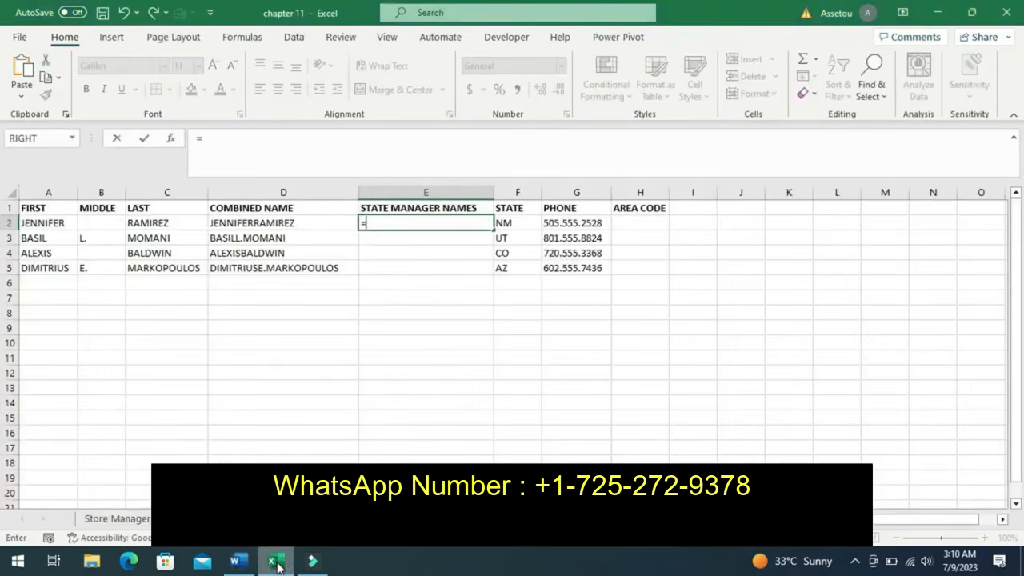
text(prop)
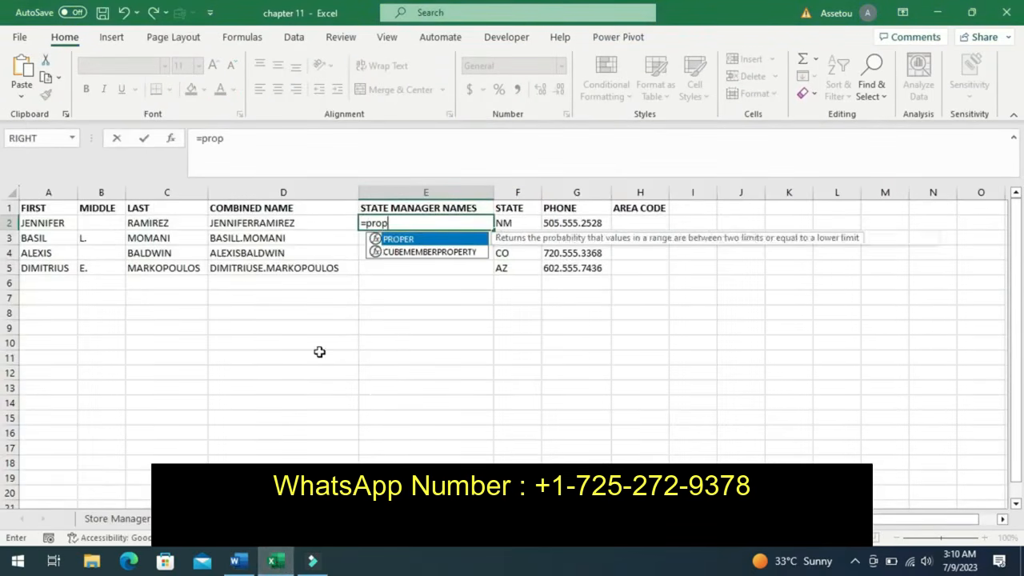
text(e)
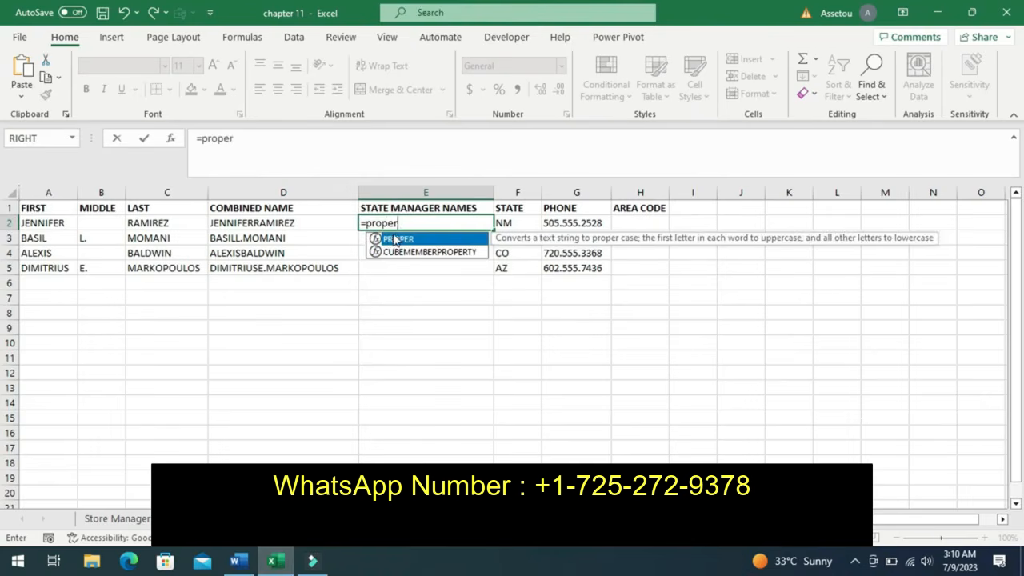
text(r)
double_click(395, 239)
click(279, 223)
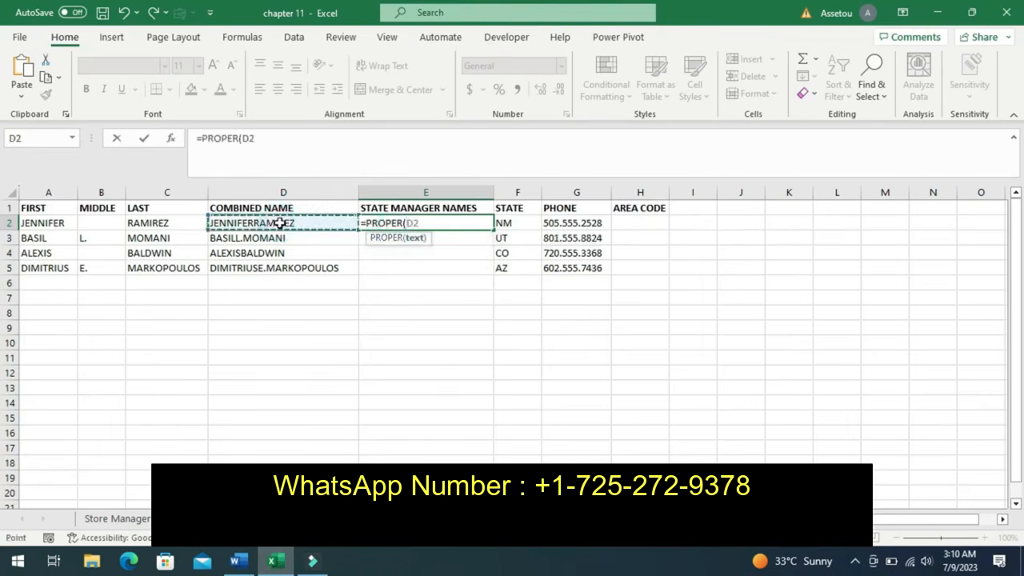
key(Return)
click(410, 224)
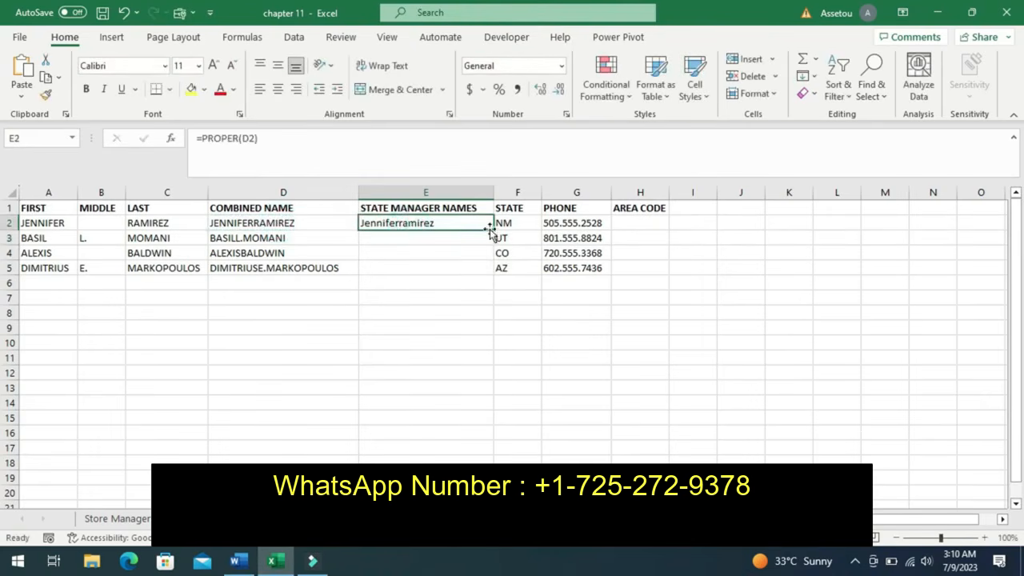
drag(493, 232, 497, 280)
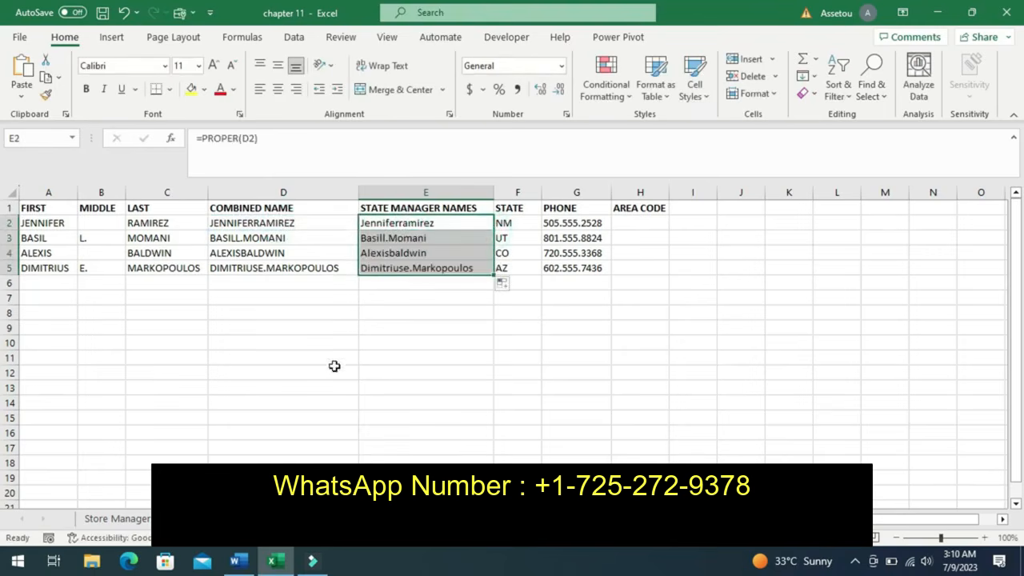
Return to Word, clear the yellow highlight from the step 6 instructions, and switch back to Excel.
click(239, 561)
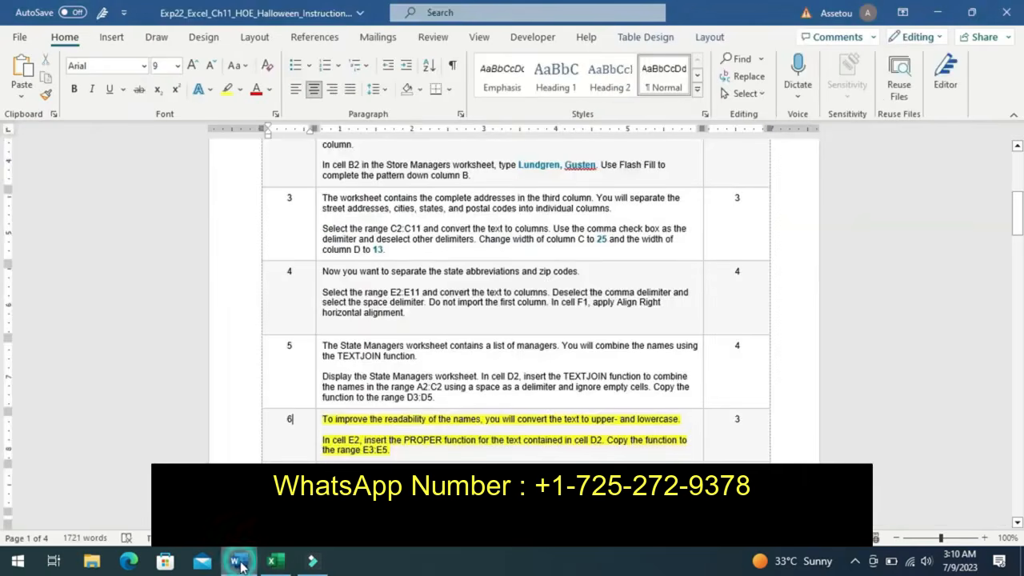
key(ctrl+z)
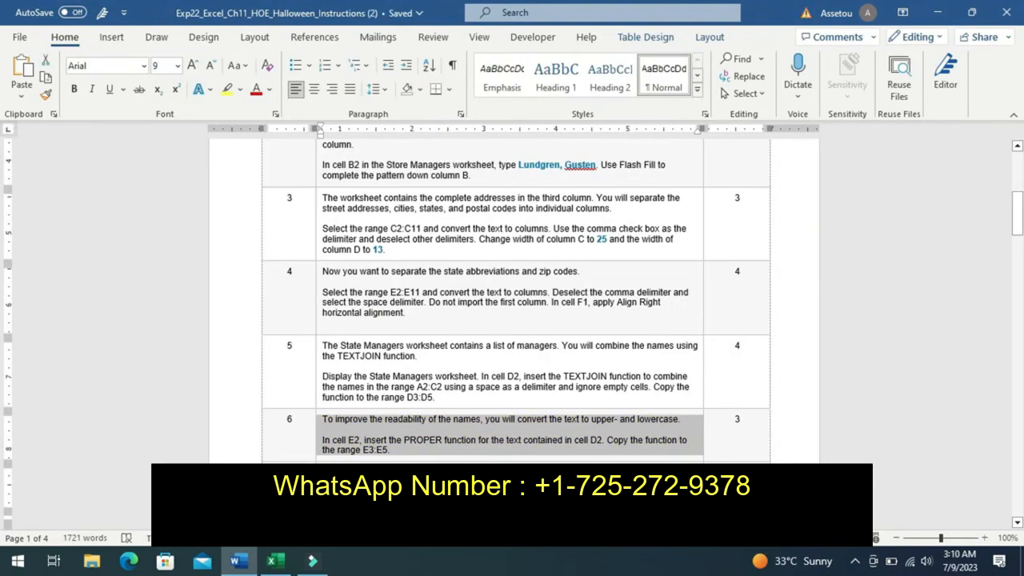
click(319, 507)
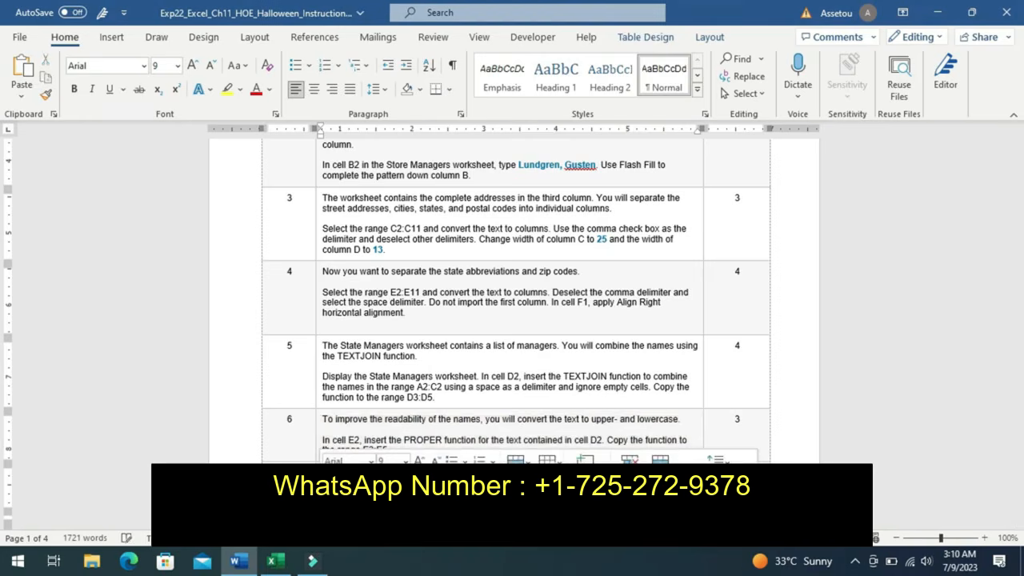
click(297, 505)
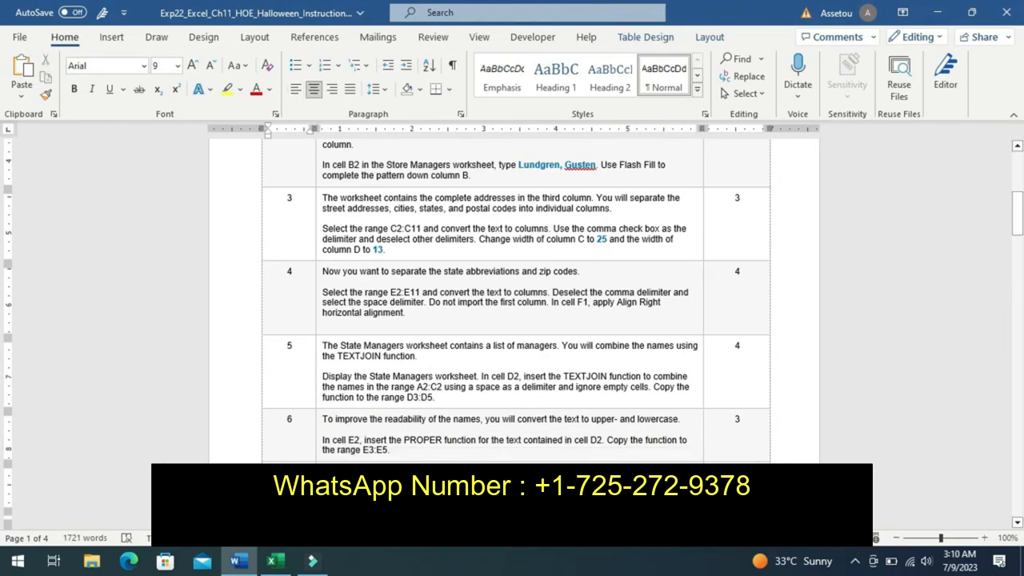
click(276, 561)
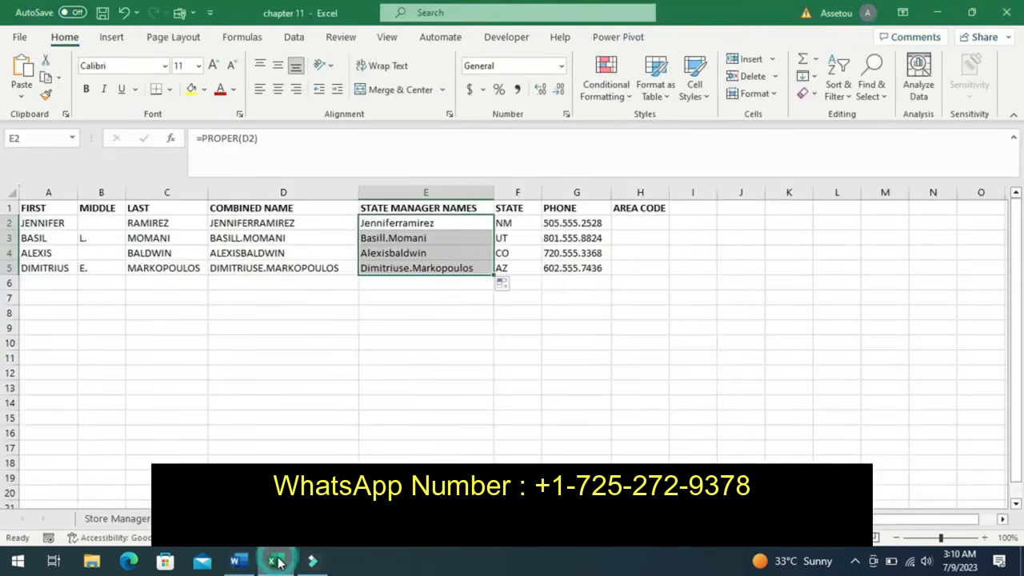
Enter =LEFT(G2,3) in cell H2 to extract the area code from the phone number.
click(641, 223)
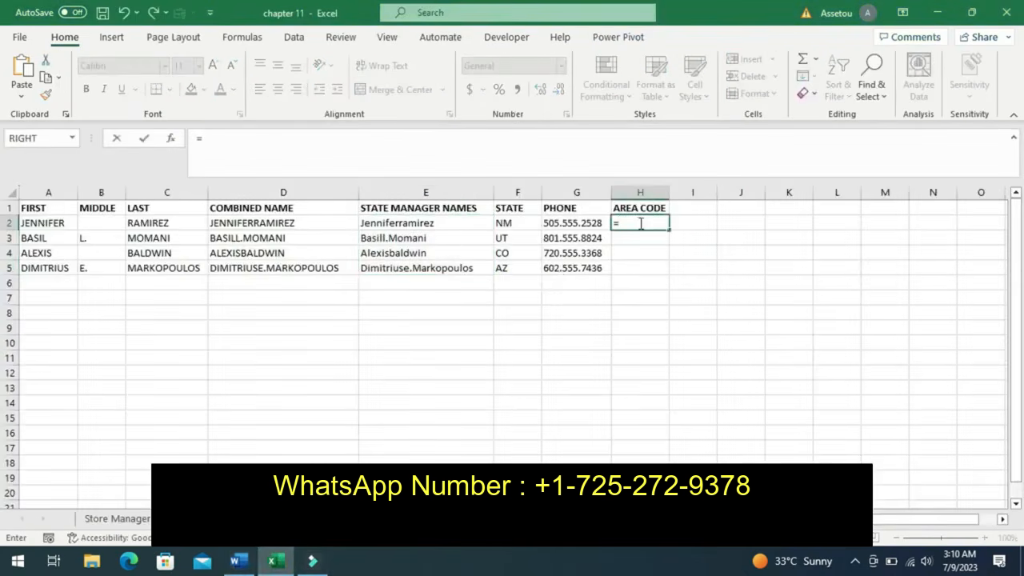
text(left)
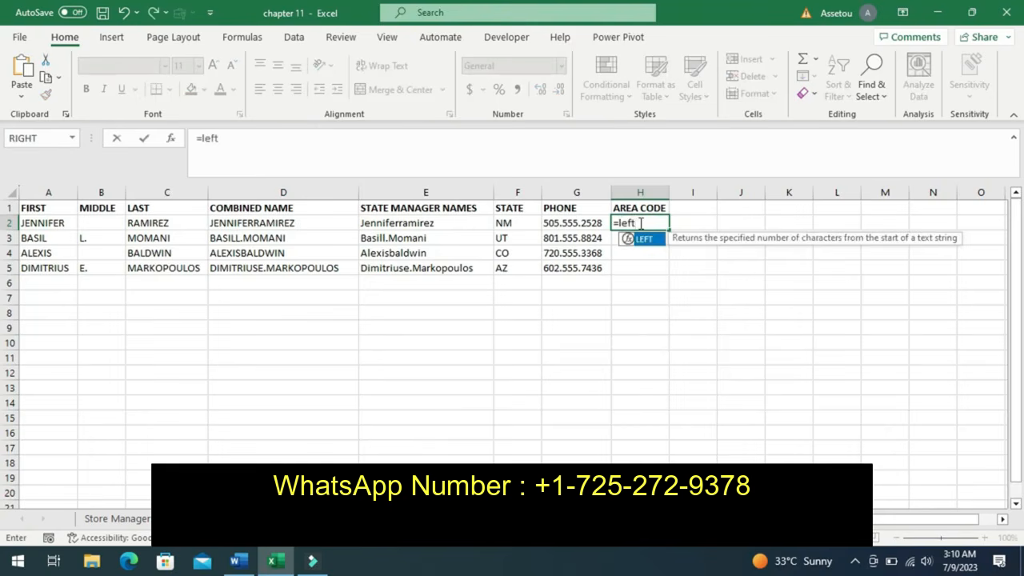
double_click(642, 240)
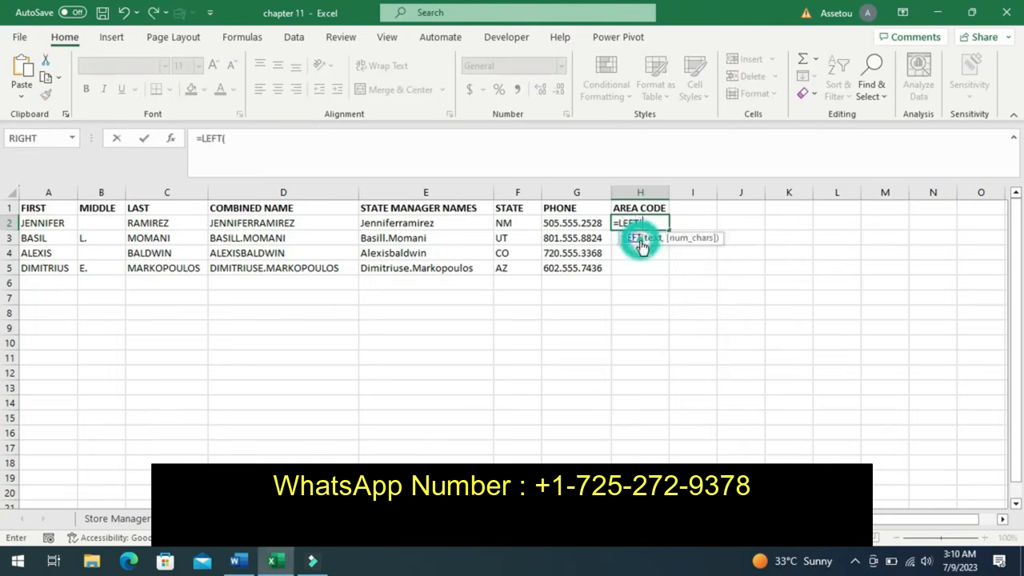
click(564, 224)
text(,3)
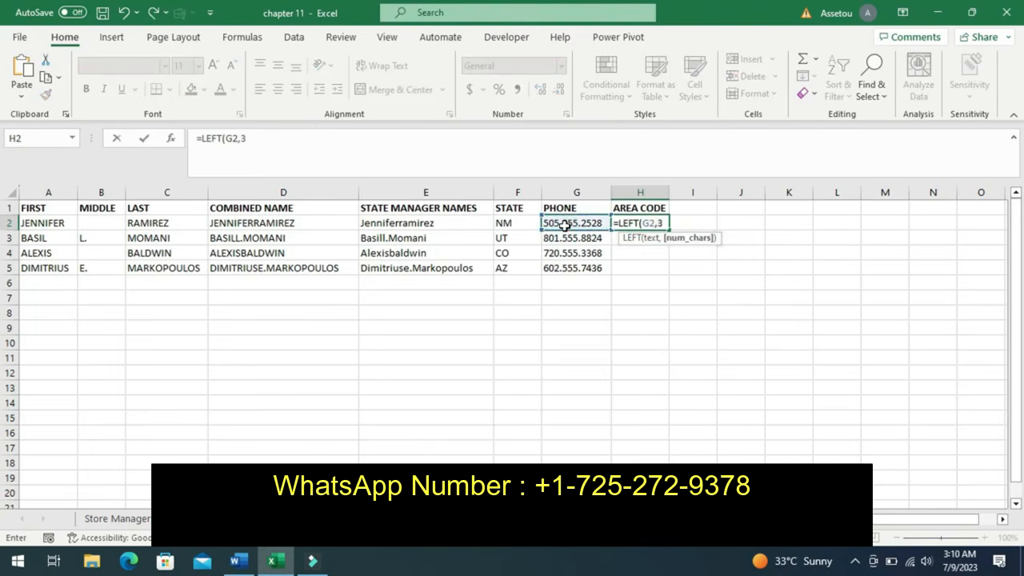
key(Return)
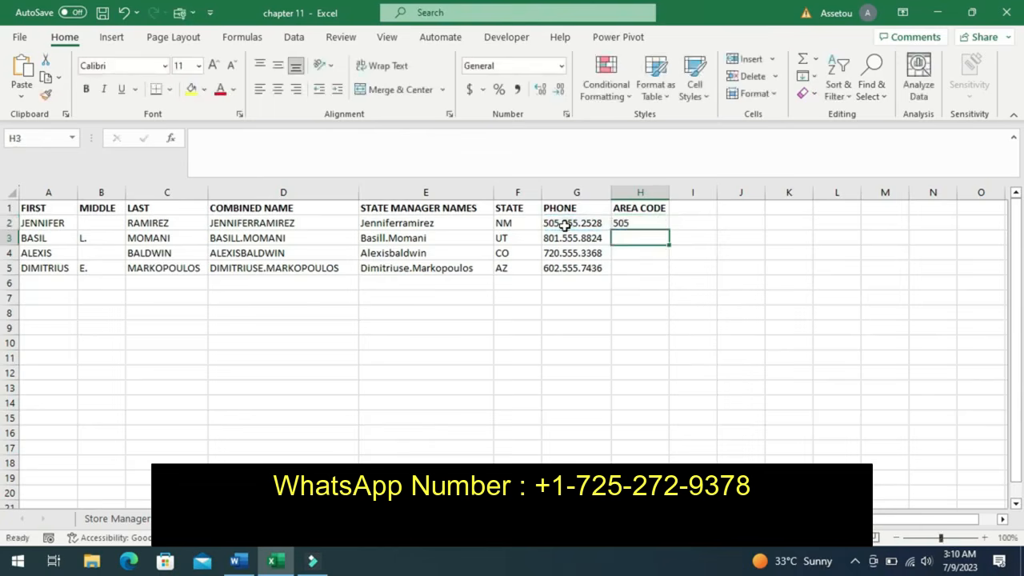
Copy the area code formula from H2 to H3:H5, filling without formatting.
click(623, 223)
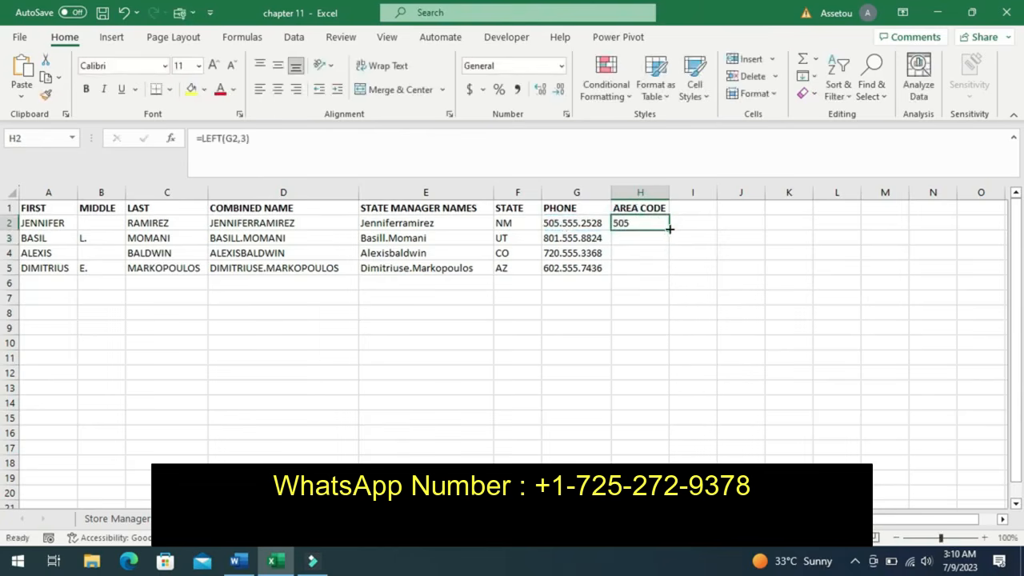
drag(671, 229, 671, 278)
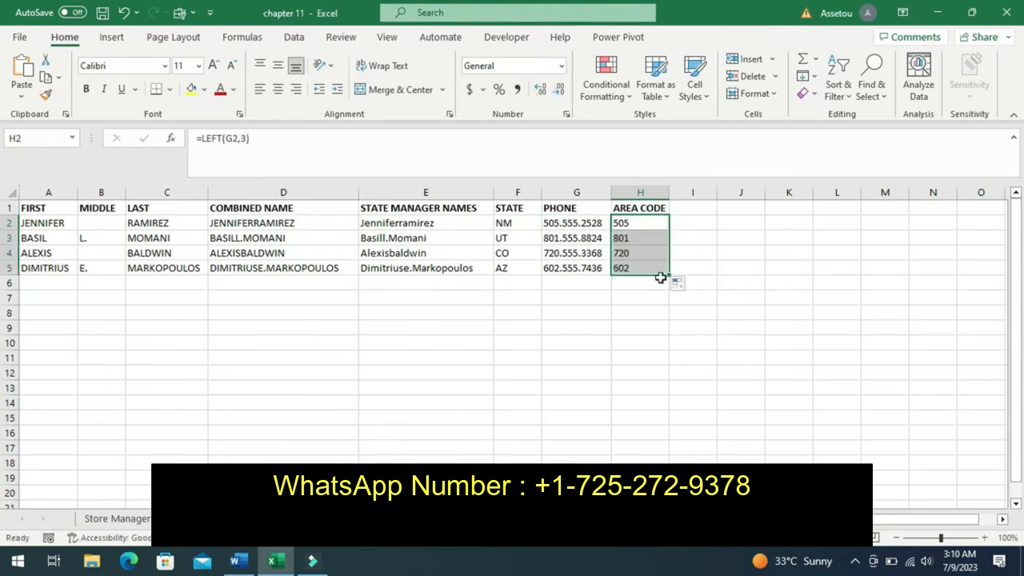
click(676, 289)
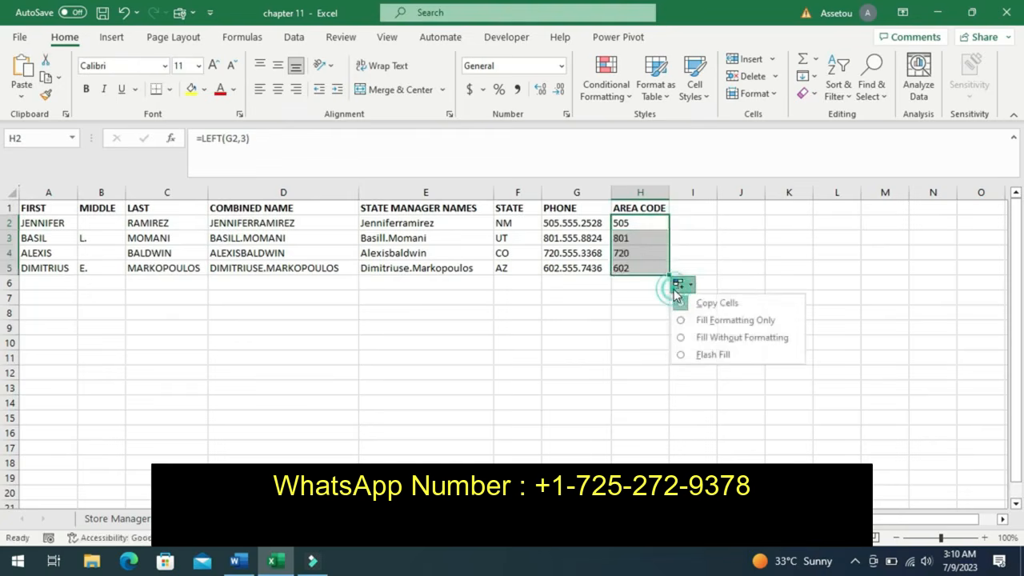
click(680, 337)
click(604, 353)
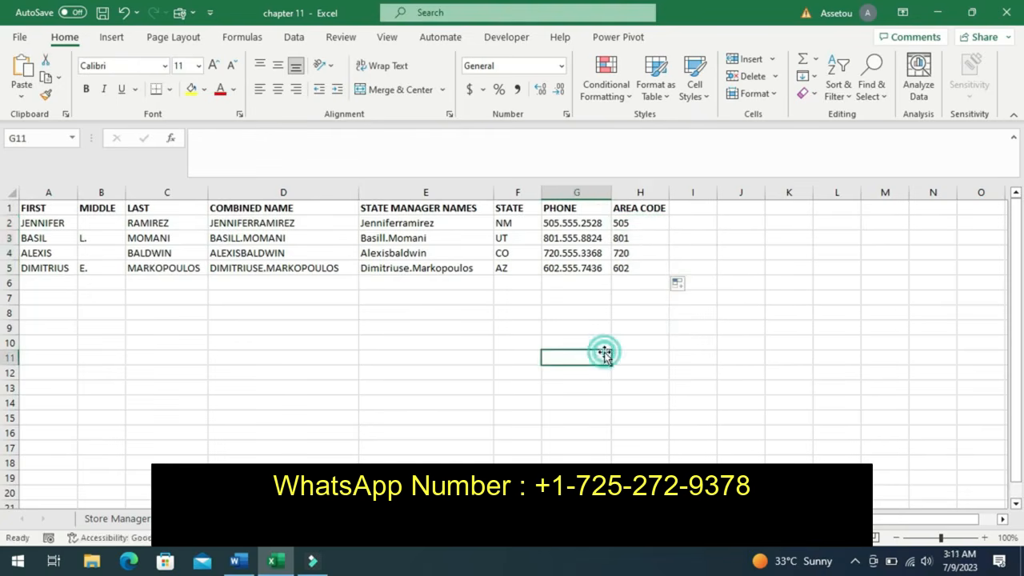
Switch to the Word instructions and highlight the document title Exp22_Excel_Ch11_HOE_Halloween in yellow.
click(238, 562)
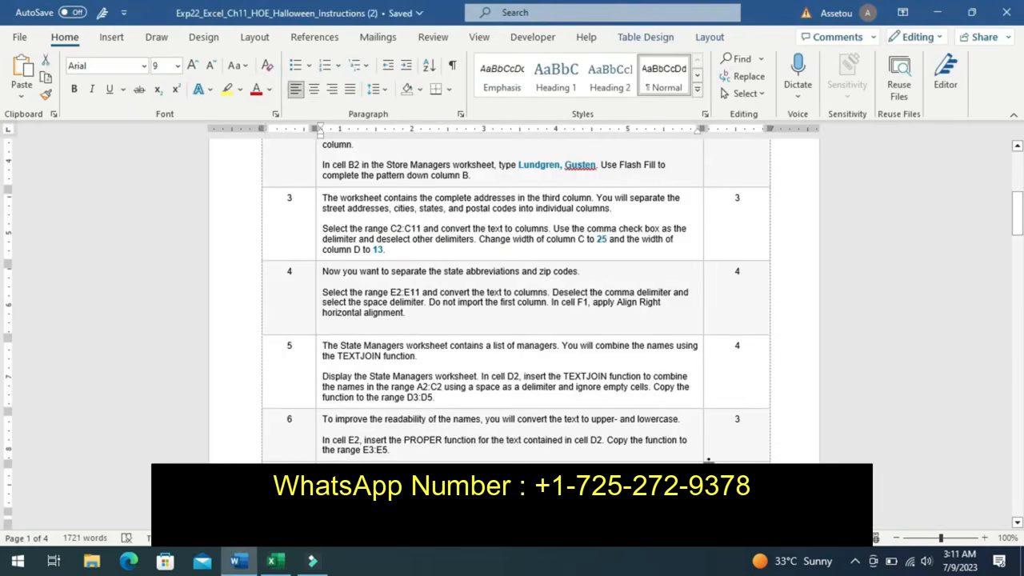
drag(1015, 232, 1010, 191)
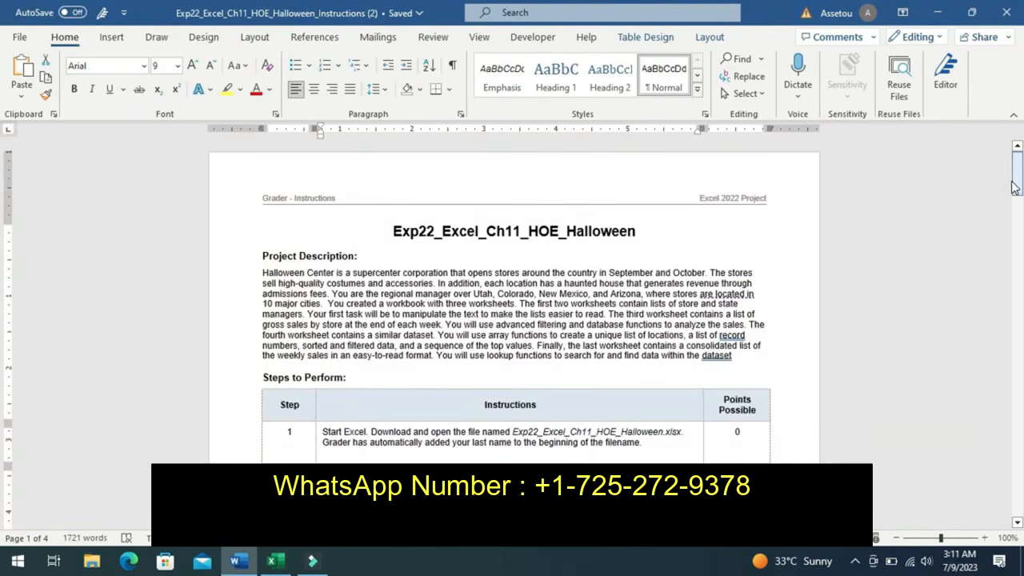
click(393, 229)
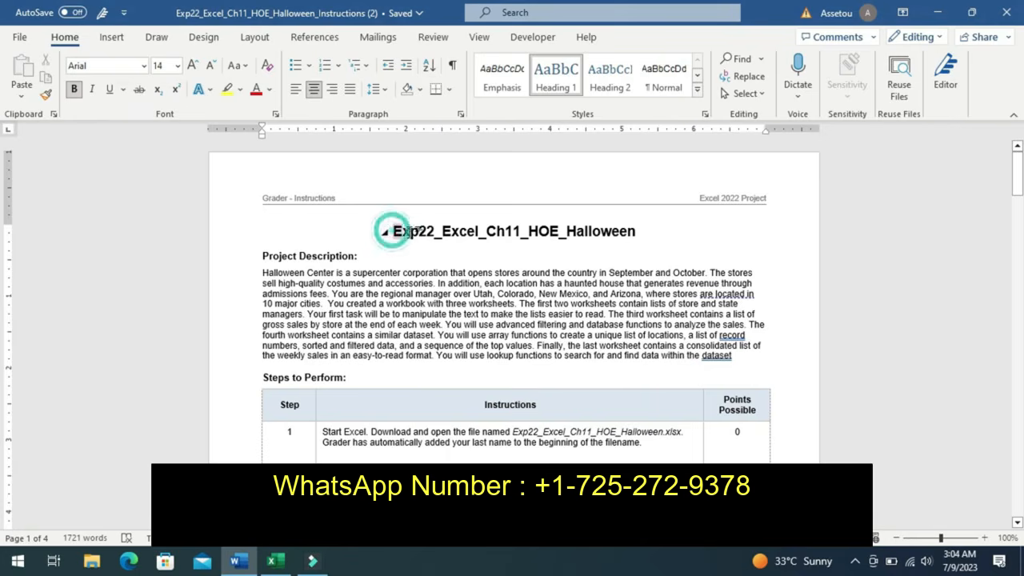
drag(392, 231, 633, 224)
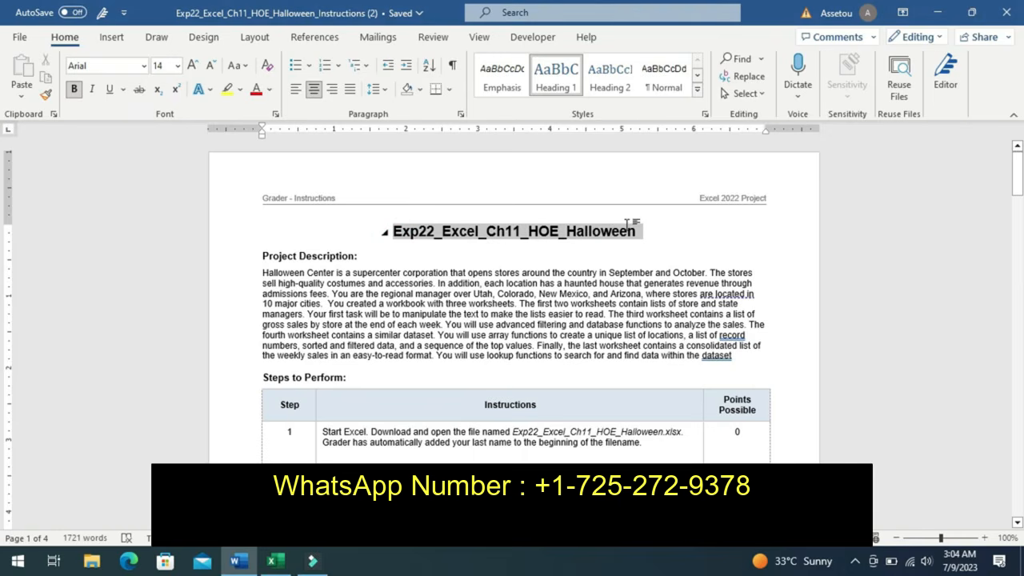
drag(632, 224, 628, 231)
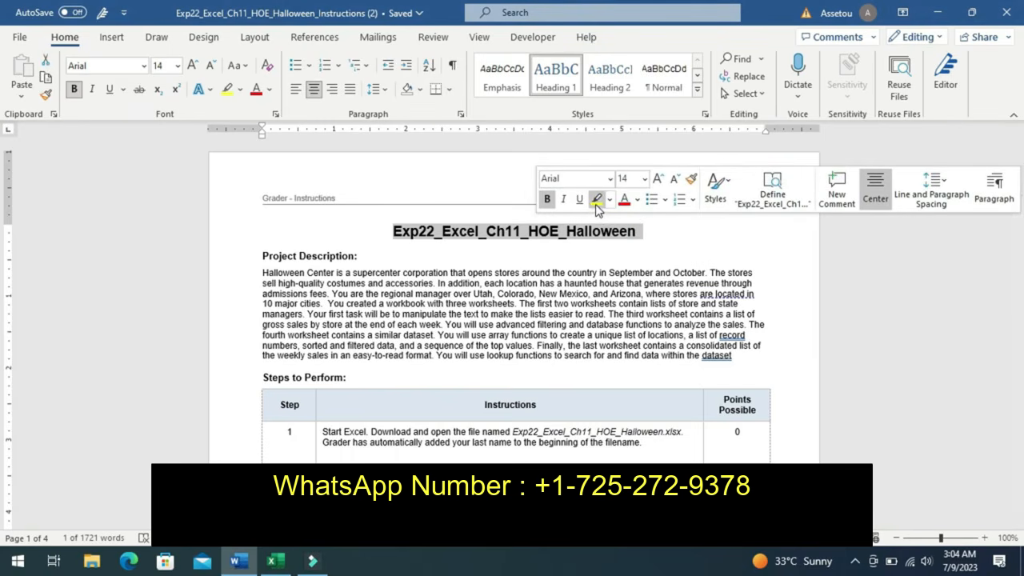
click(596, 200)
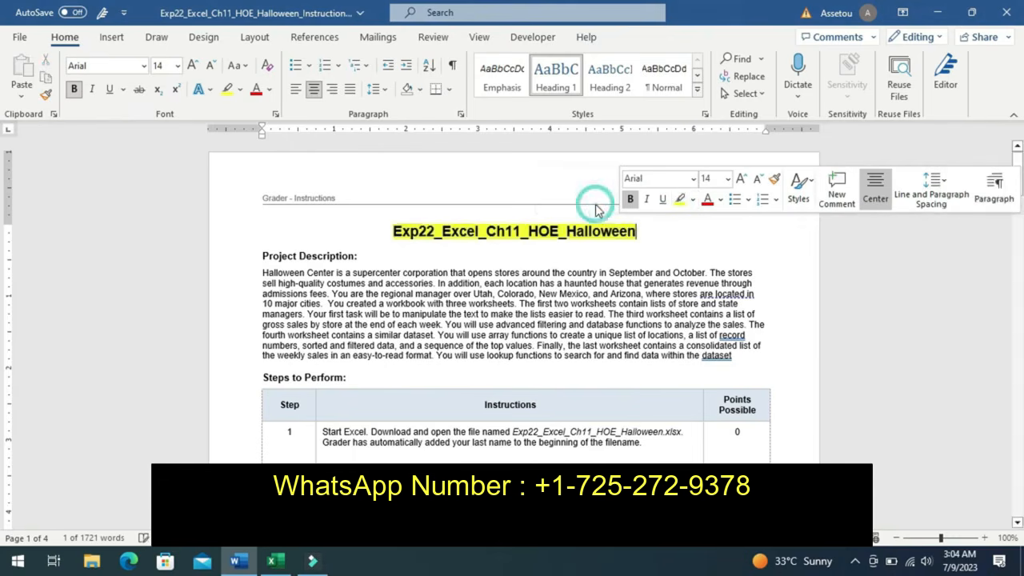
click(647, 252)
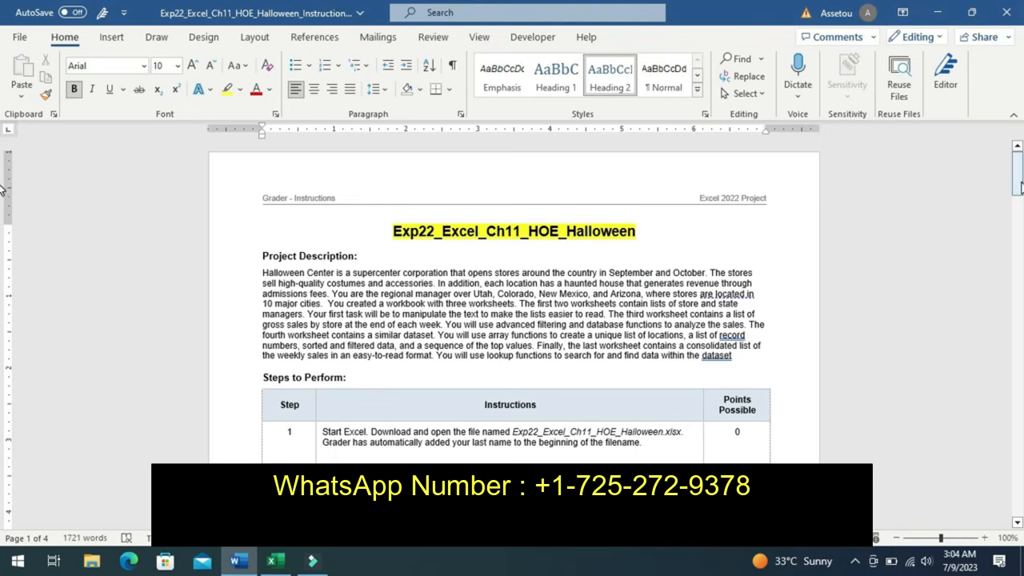
Undo the yellow highlight on the document title.
drag(1018, 178, 1018, 187)
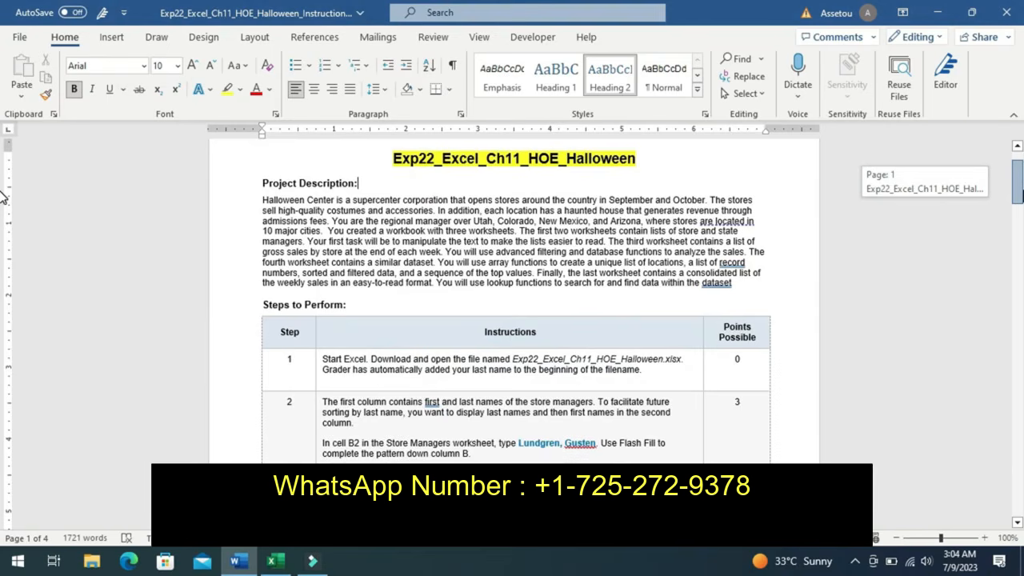
drag(1022, 190, 1021, 188)
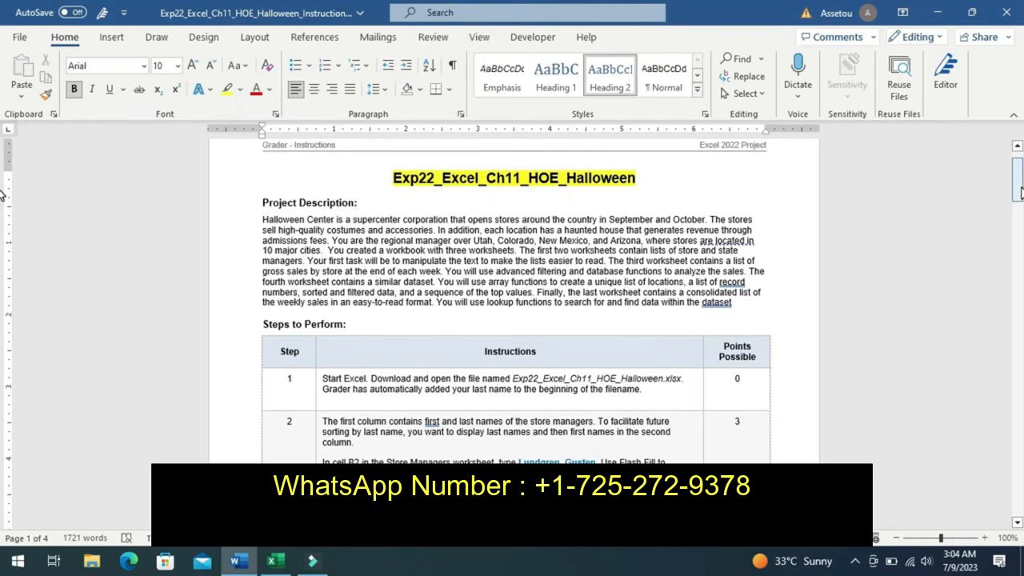
key(ctrl+z)
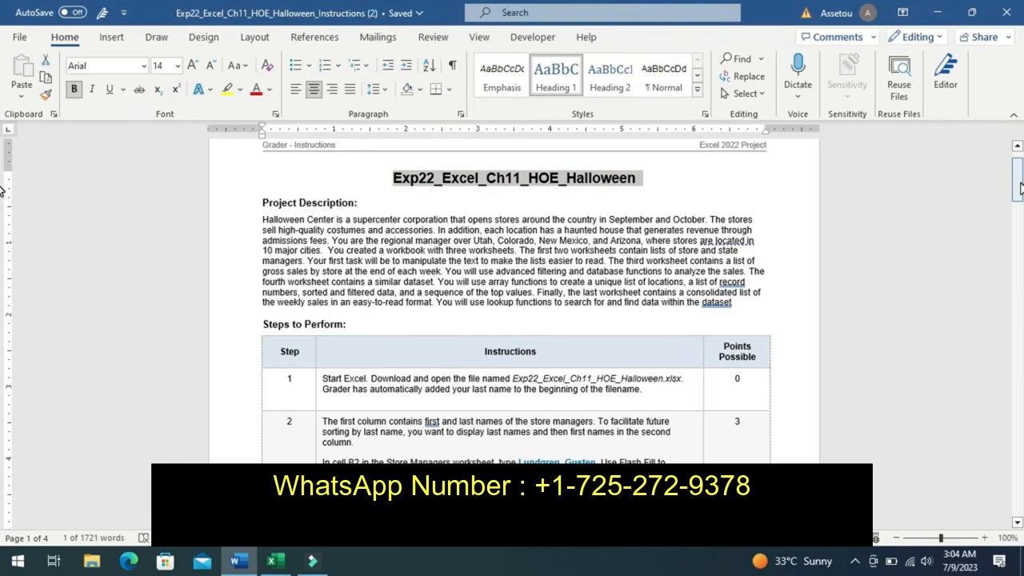
Highlight the step 1 instructions in the Steps to Perform table in yellow.
drag(1021, 186, 1019, 204)
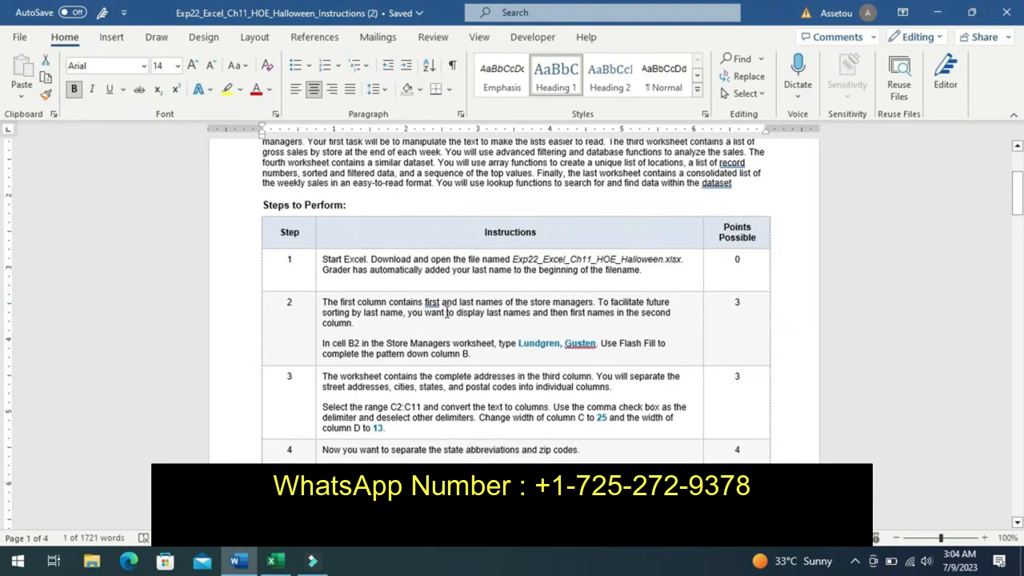
double_click(326, 259)
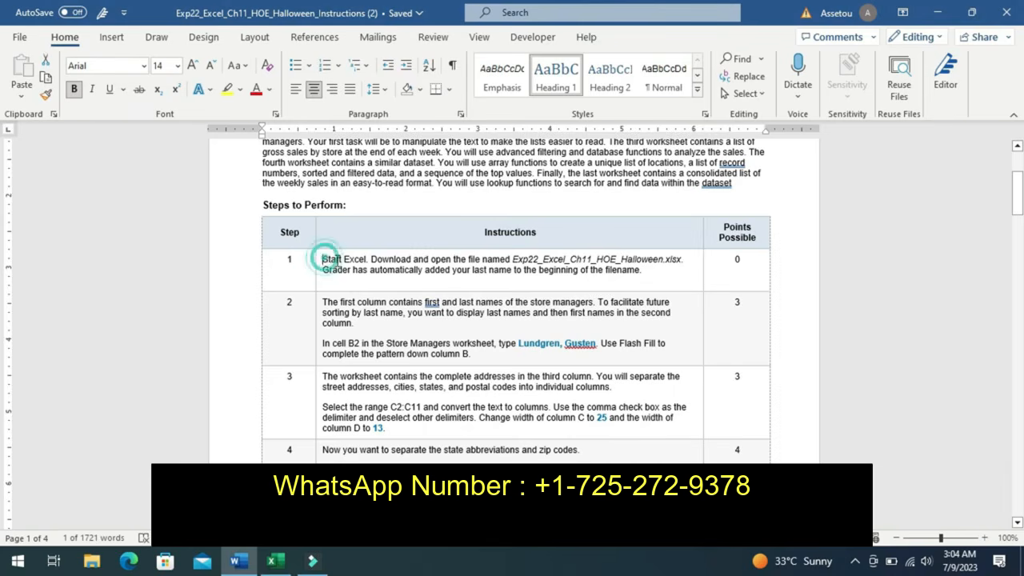
drag(373, 273, 647, 276)
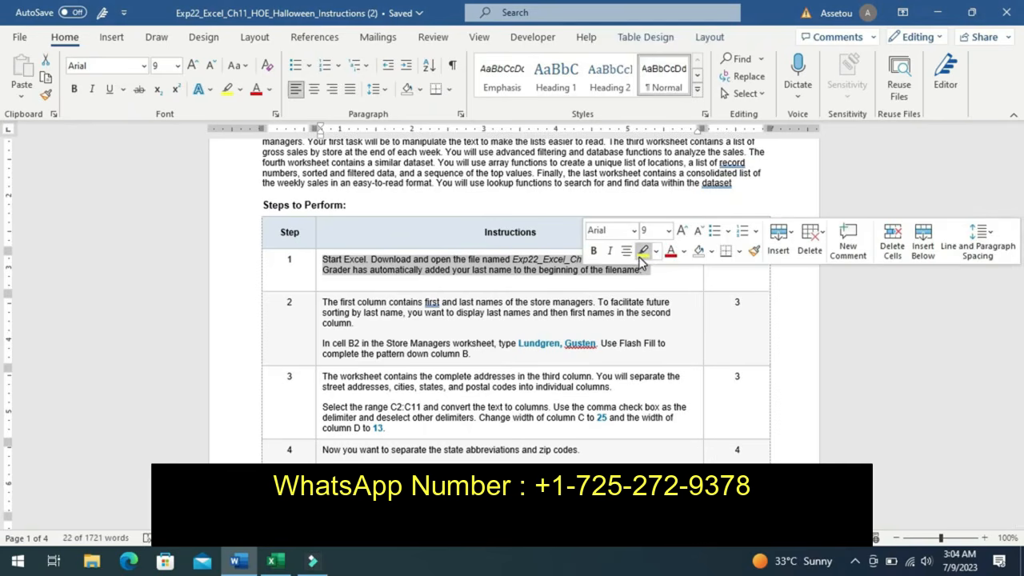
click(641, 256)
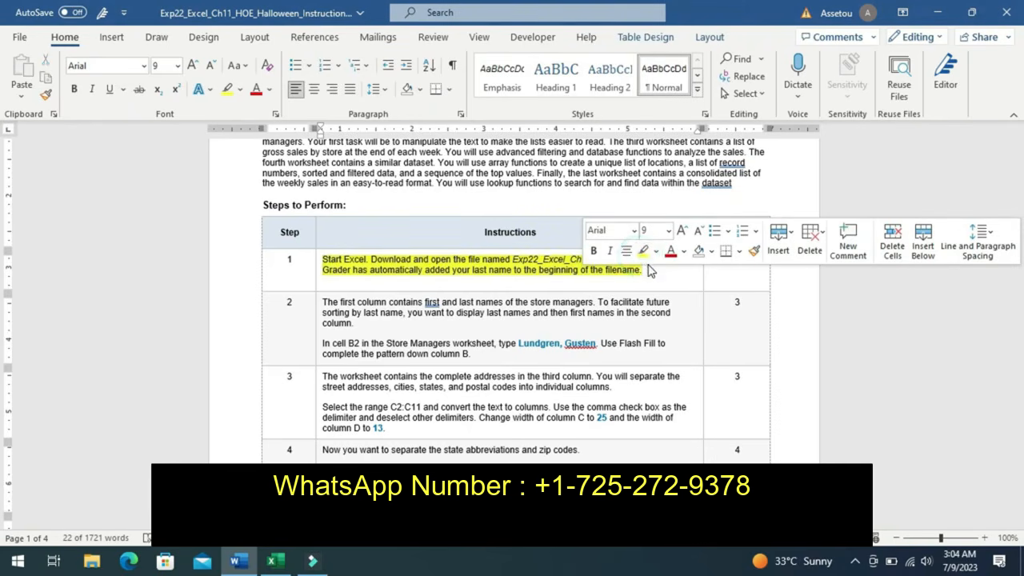
click(649, 267)
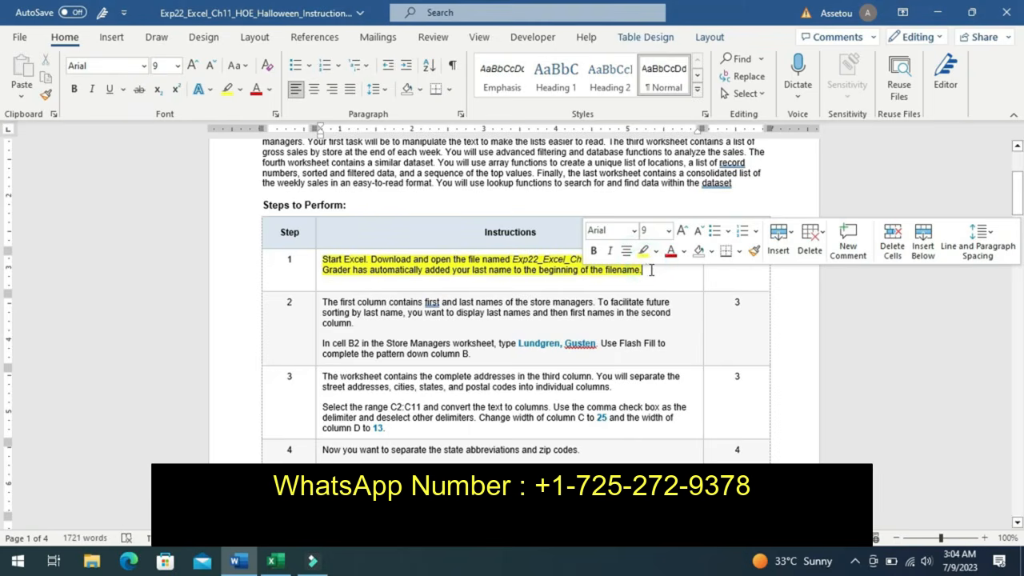
click(650, 271)
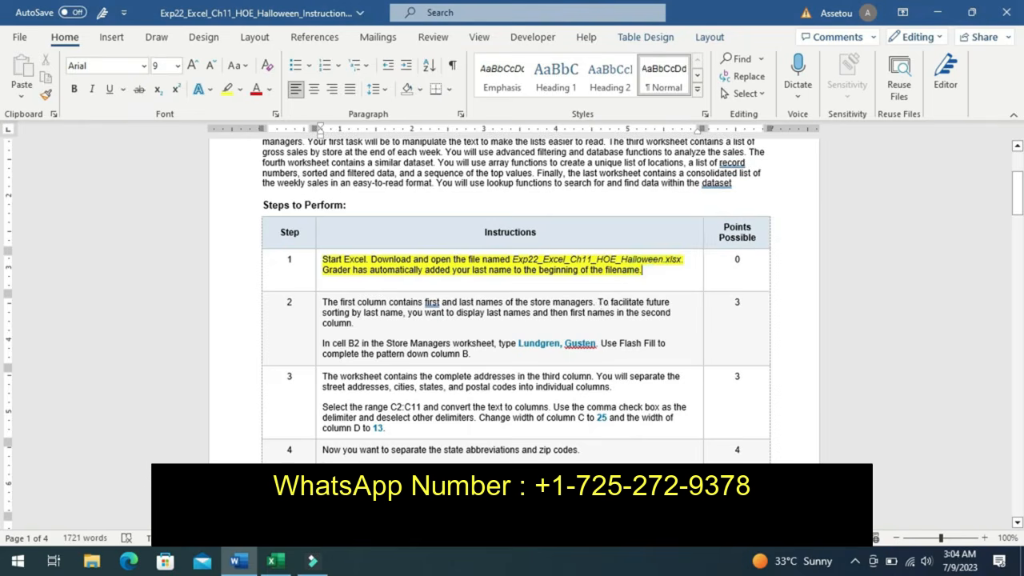
Switch to Excel, look through each worksheet of the chapter 11 workbook, and return to the Store Managers sheet.
click(275, 561)
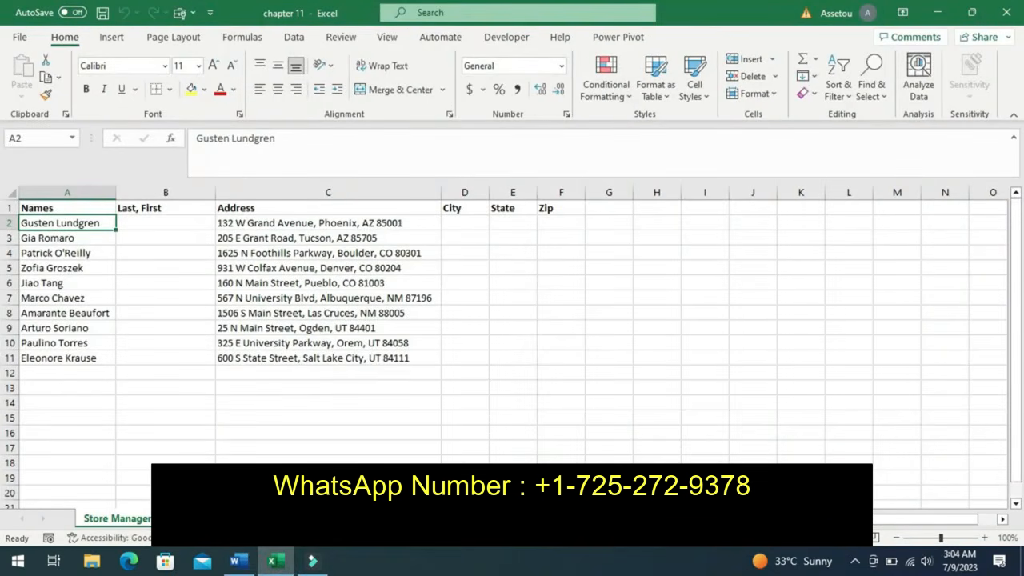
click(207, 518)
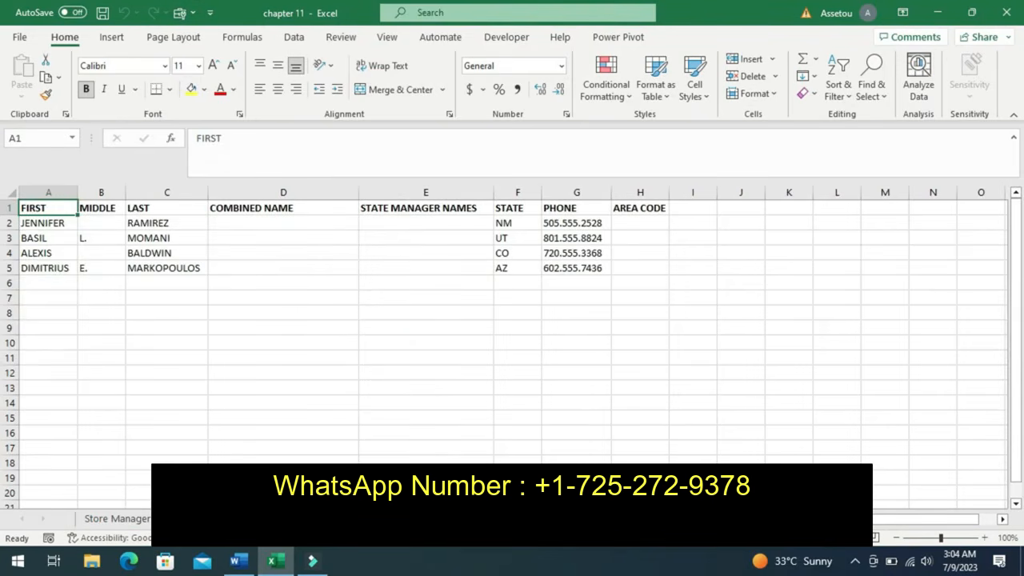
click(276, 519)
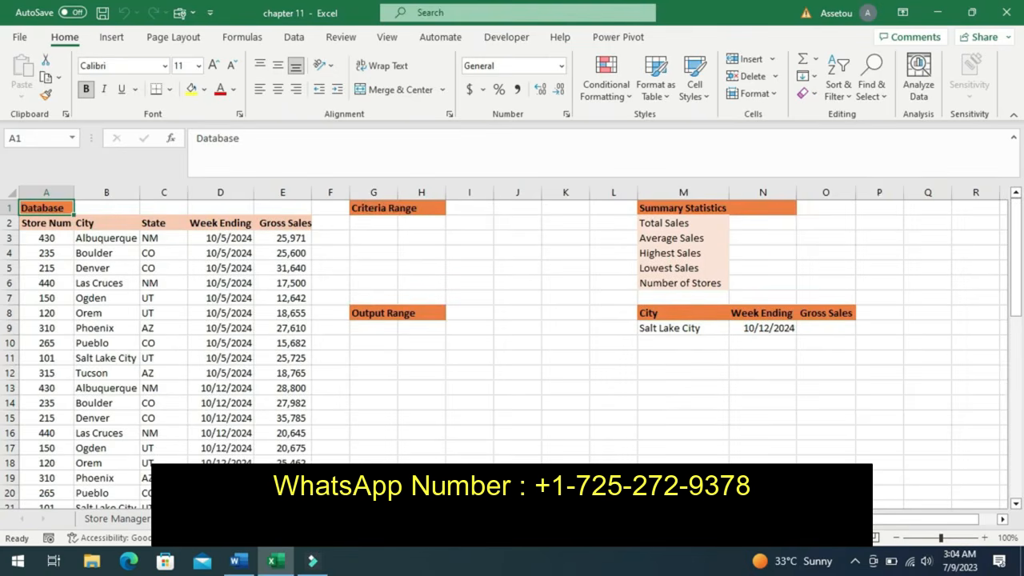
click(344, 519)
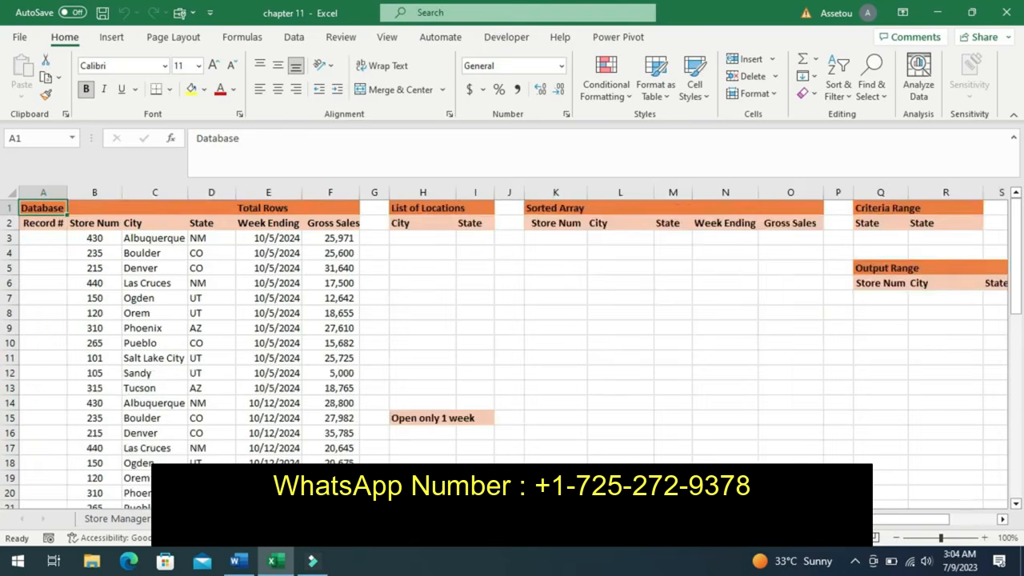
click(412, 518)
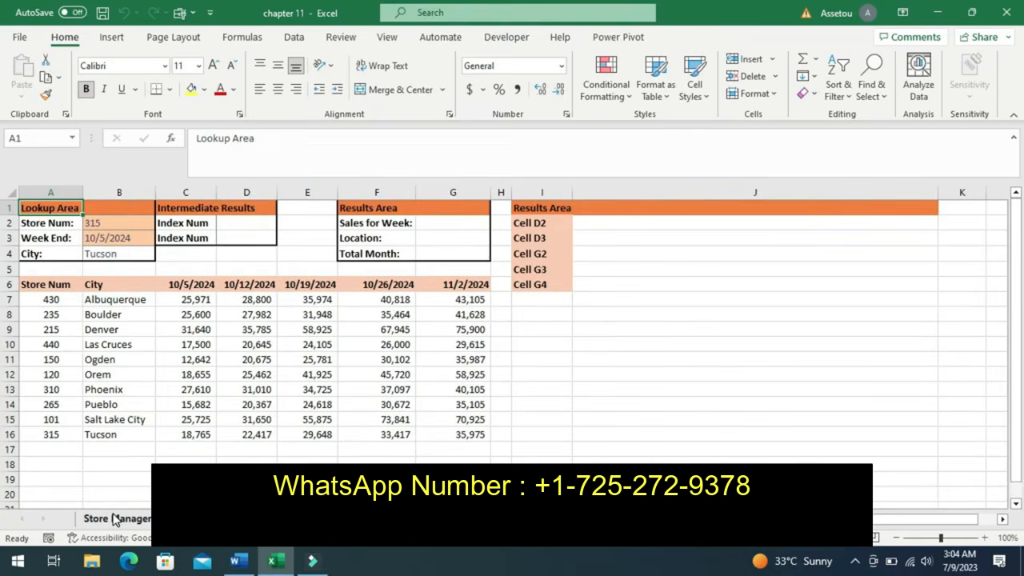
click(114, 519)
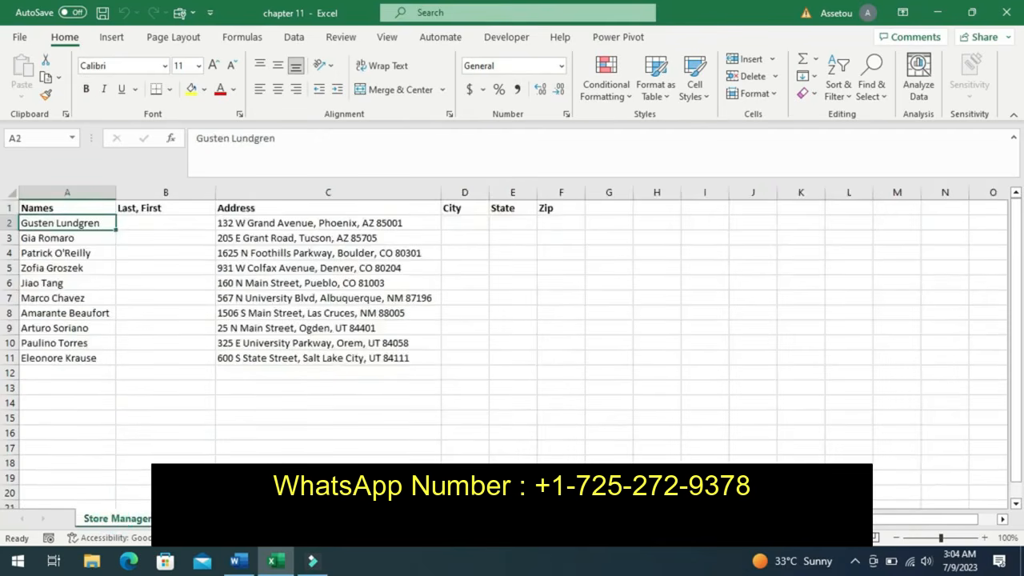
Return to the Word instructions, undo the step 1 highlight and highlight the step 2 instructions in yellow.
click(238, 560)
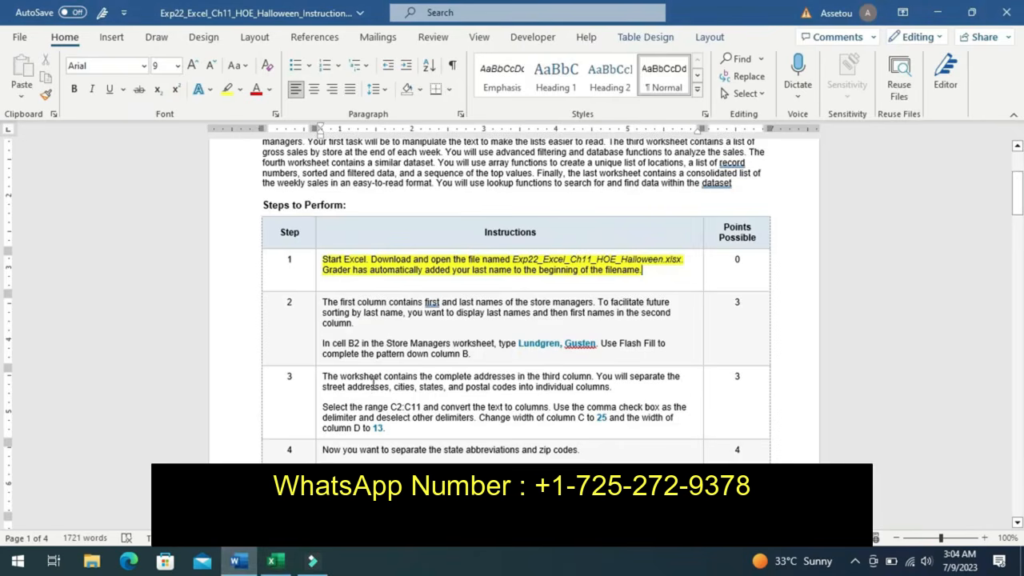
key(ctrl+z)
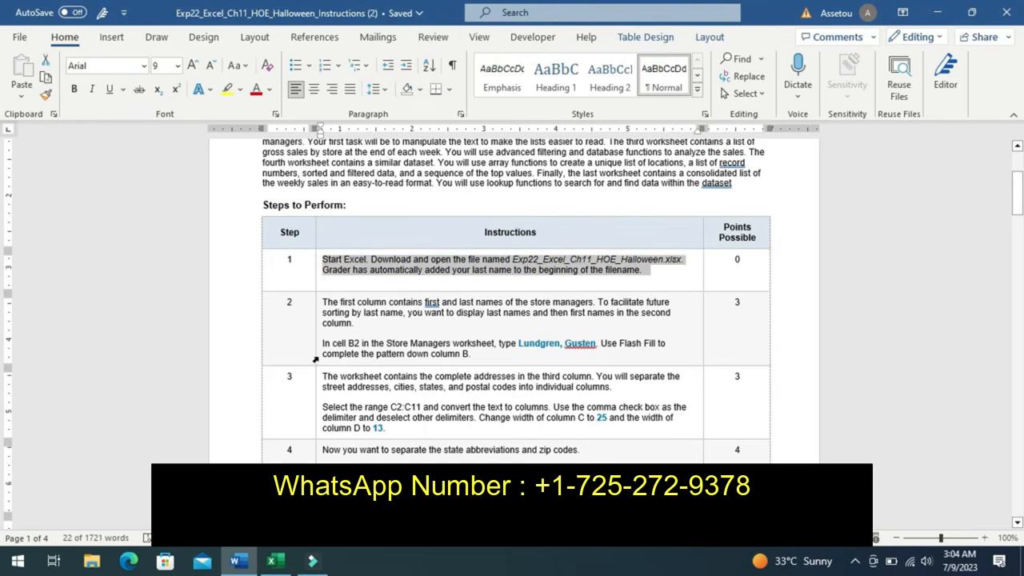
click(316, 359)
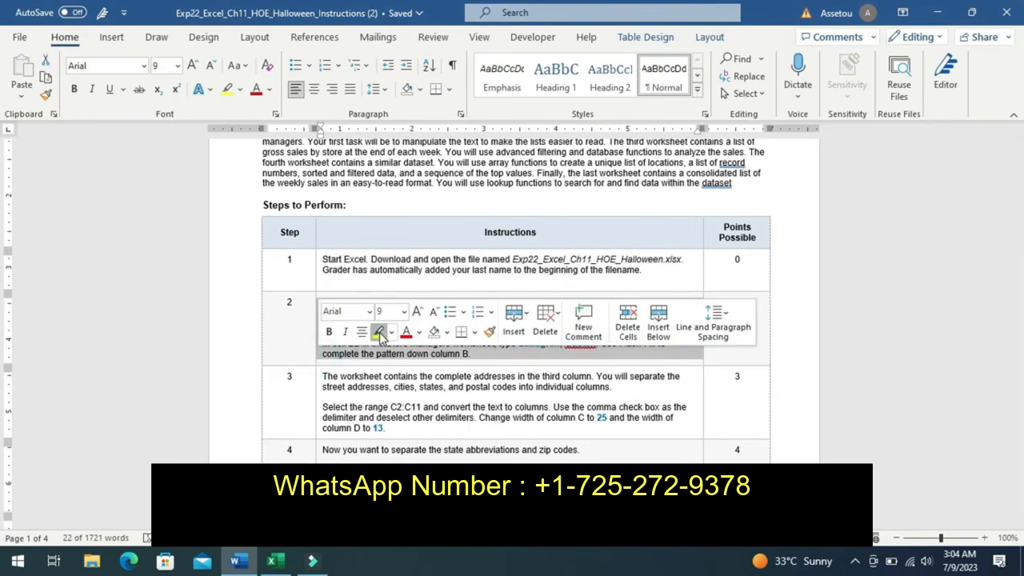
click(380, 333)
click(379, 333)
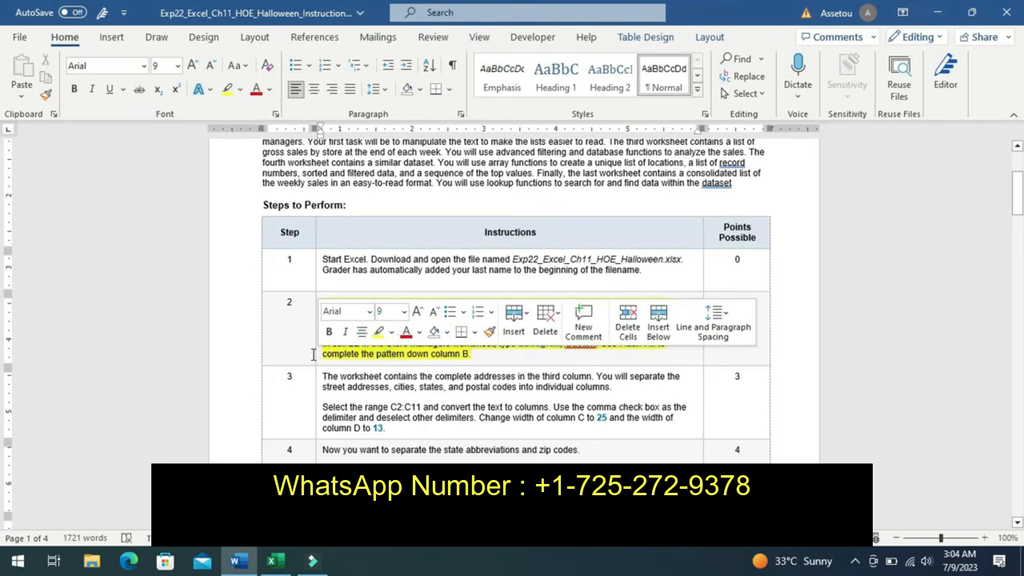
Copy the manager name from the step 2 instructions and paste it into cell B2 of Store Managers in Excel, matching the destination formatting.
click(313, 354)
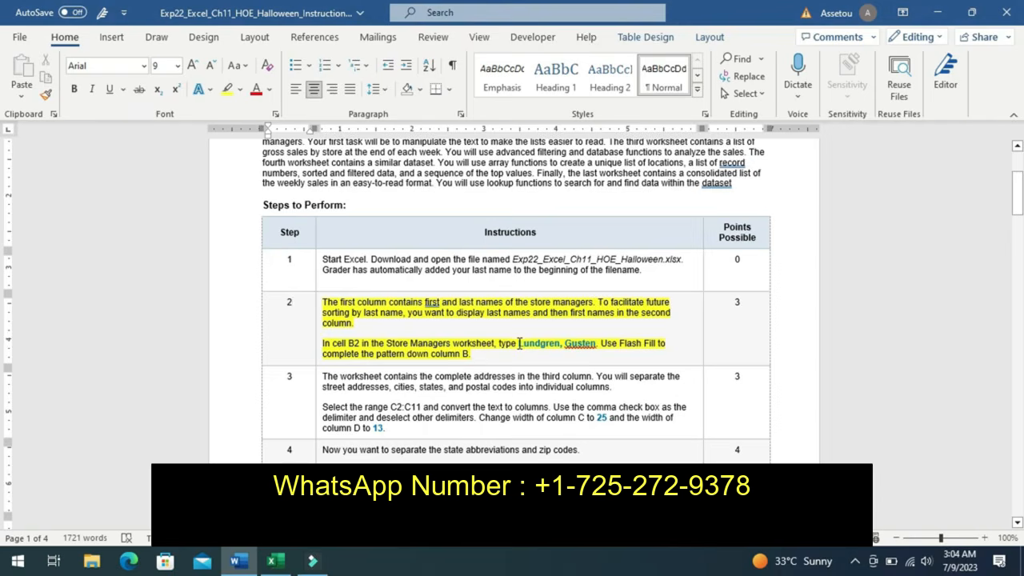
drag(518, 343, 582, 343)
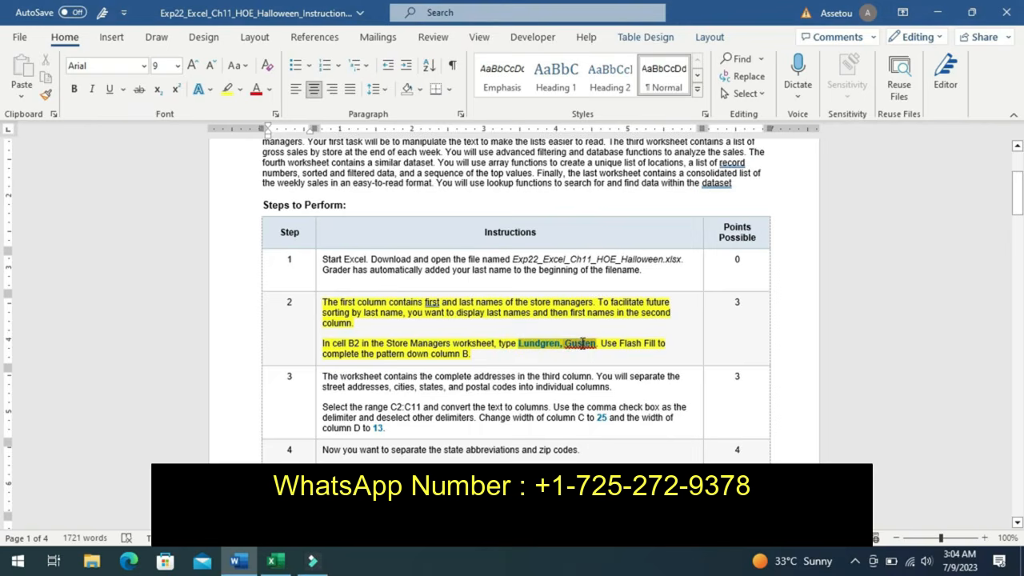
drag(583, 344, 583, 344)
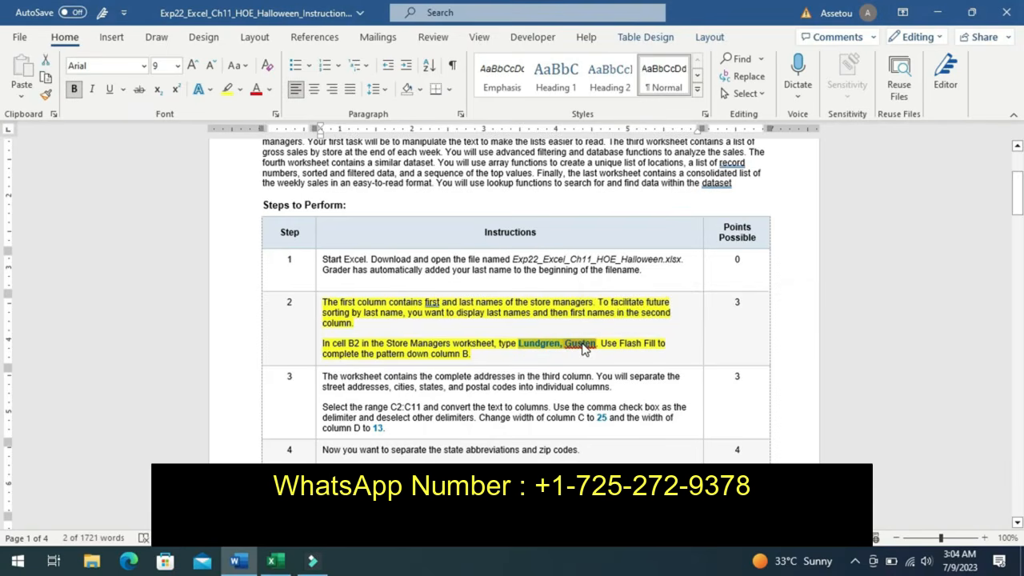
key(ctrl+c)
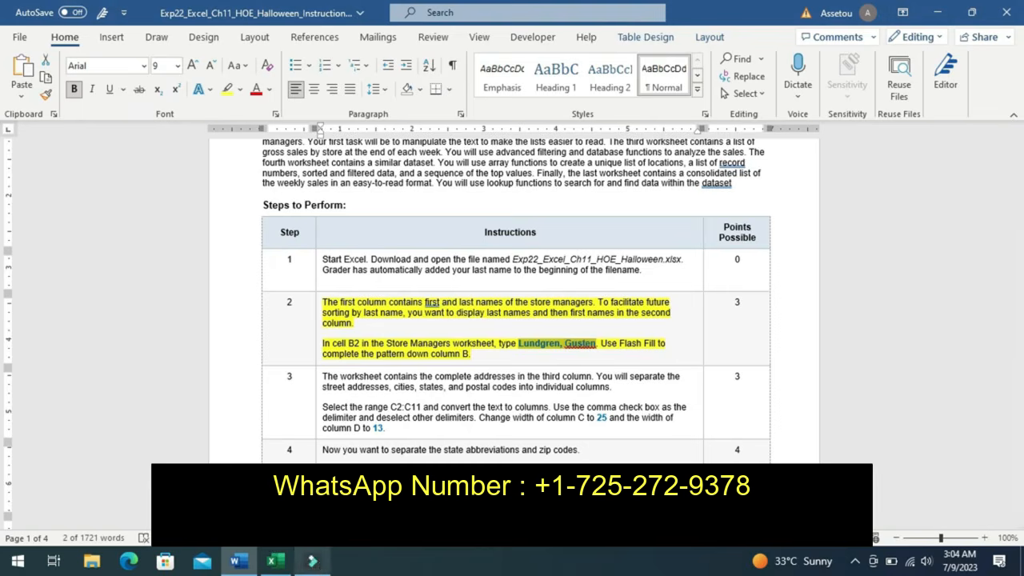
click(271, 562)
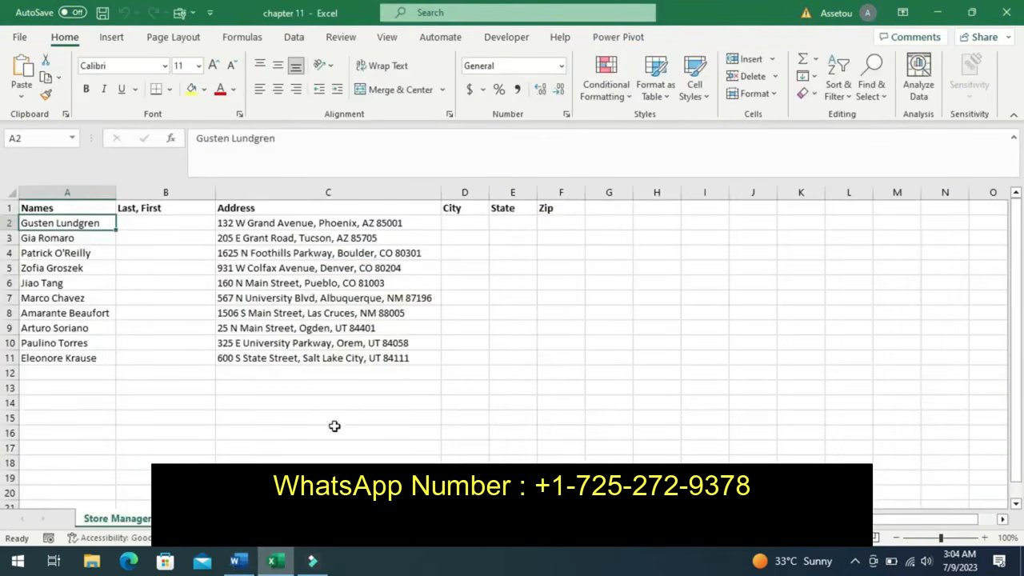
click(160, 228)
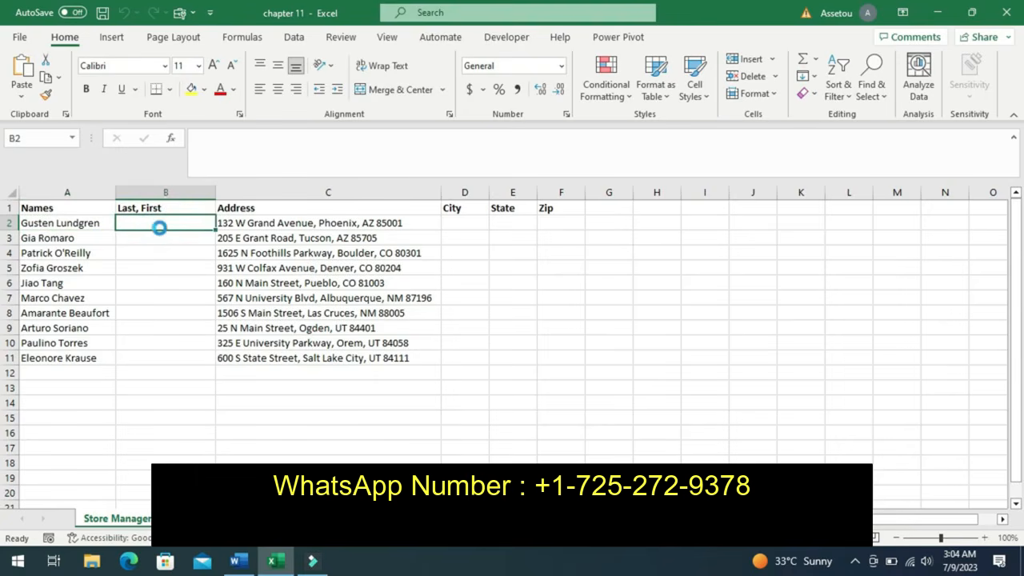
key(ctrl+v)
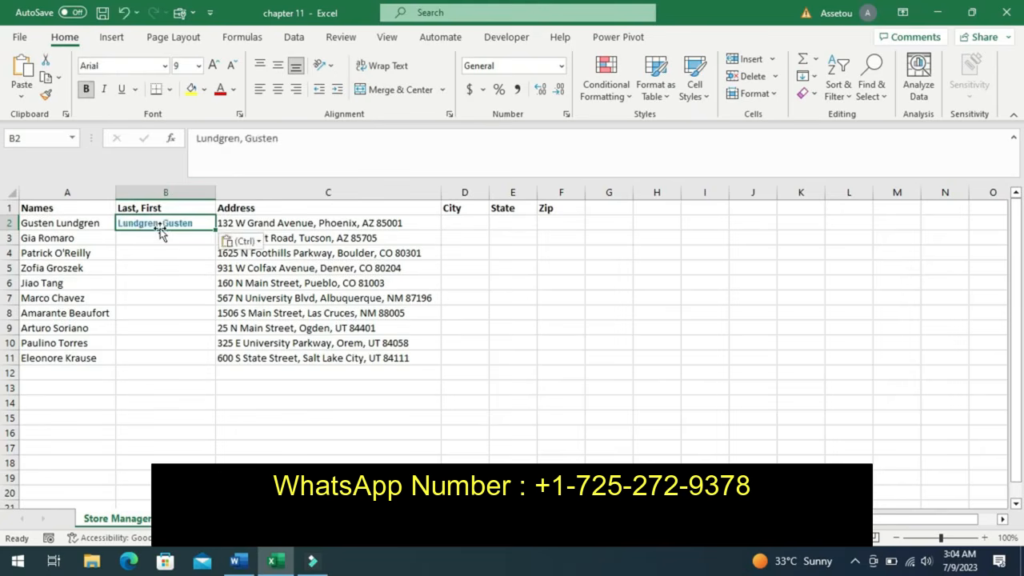
click(241, 251)
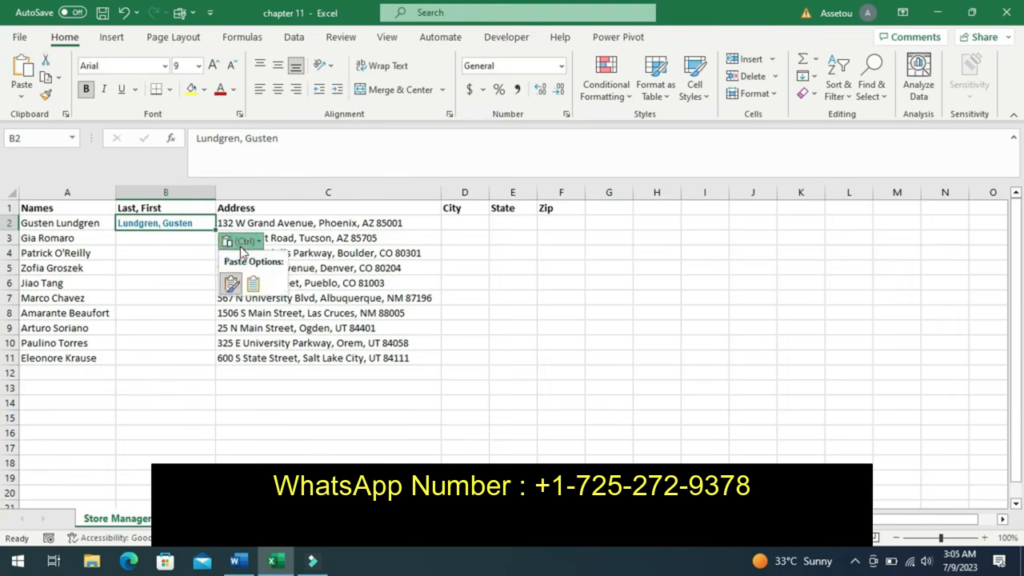
click(251, 285)
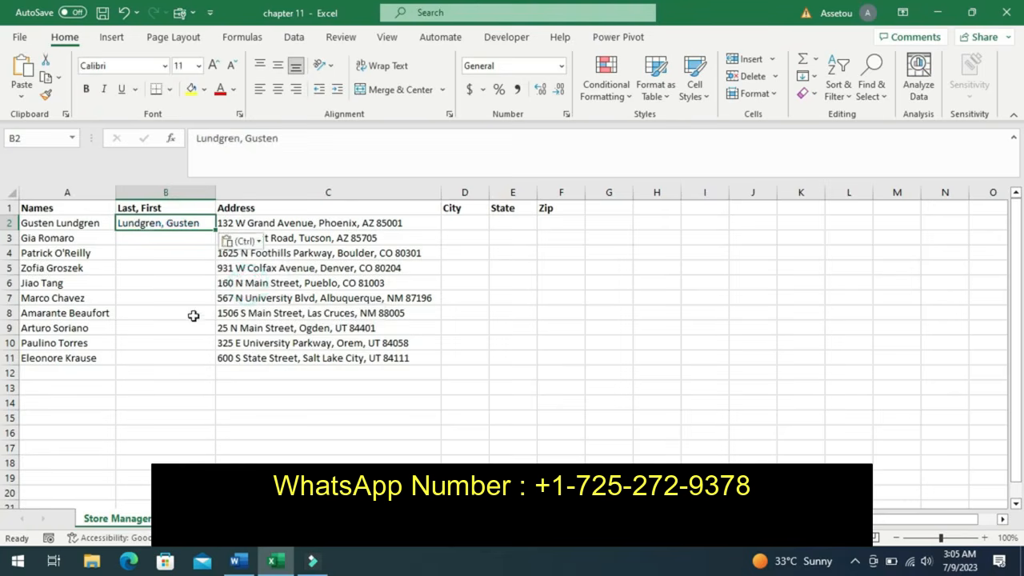
Recheck the step 2 instructions in Word, then return to Excel and Flash Fill the last-name-first pattern down column B from B2.
click(231, 562)
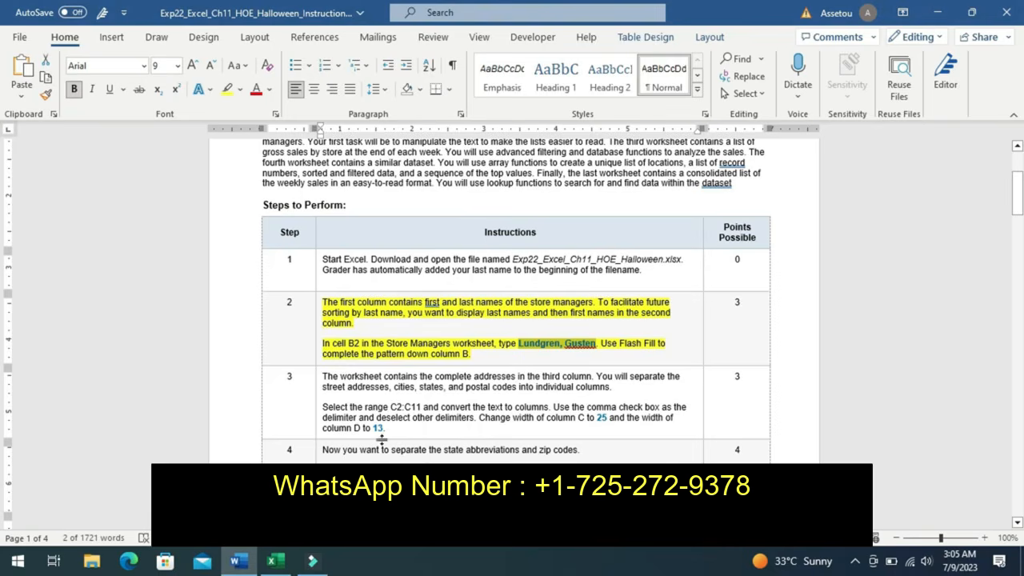
click(277, 564)
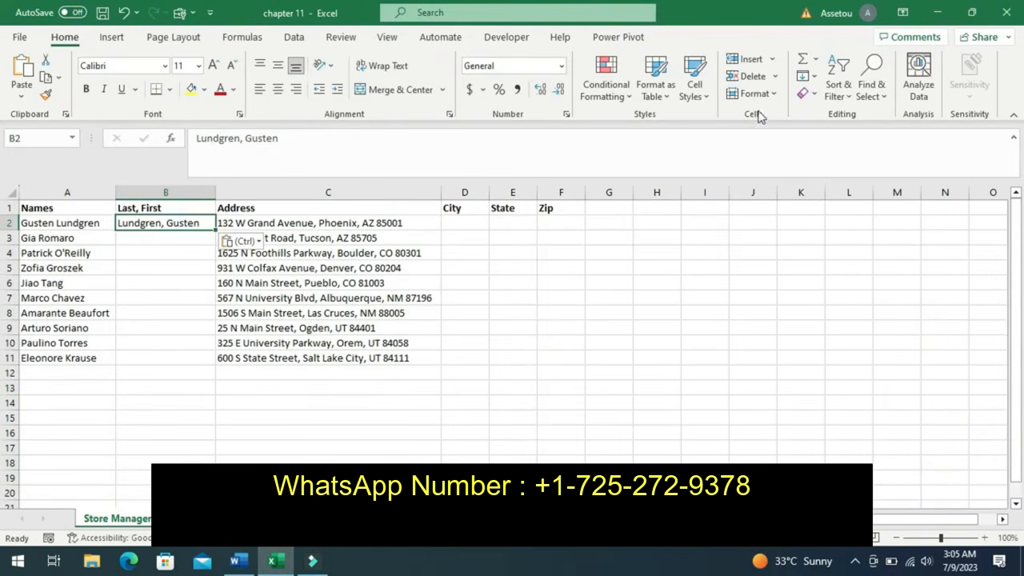
click(809, 77)
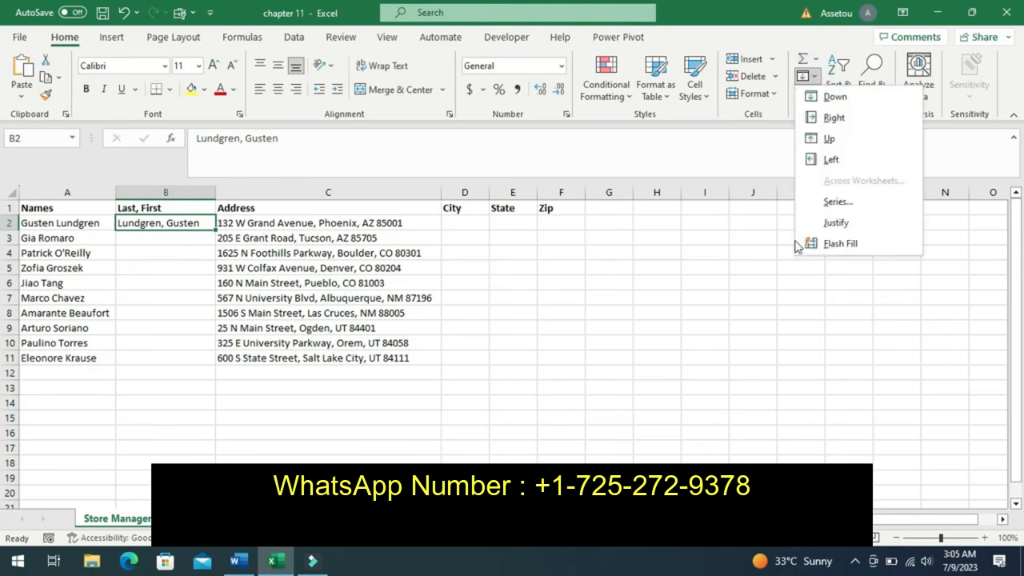
click(840, 245)
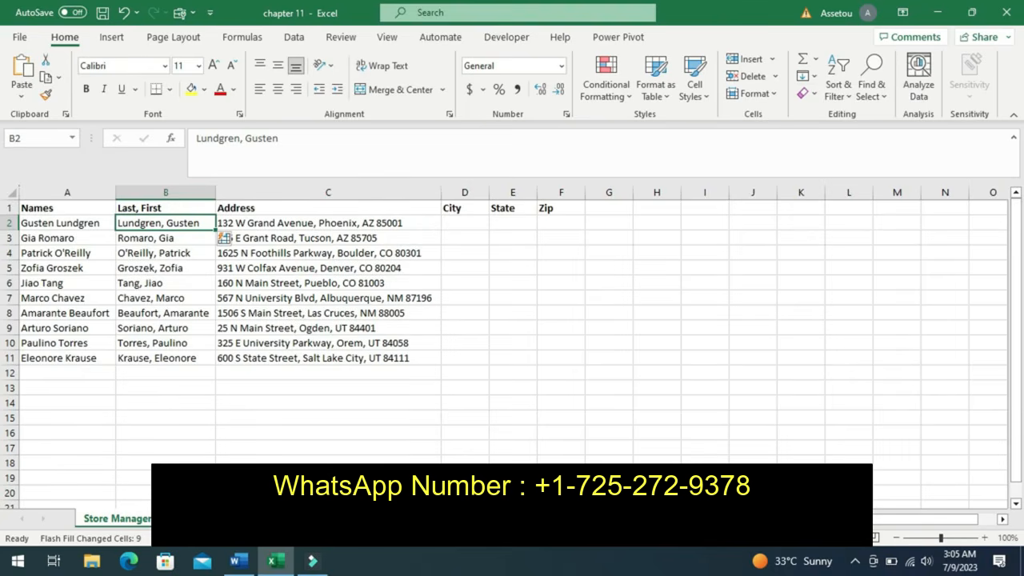
Return to the Word instructions, undo the step 2 highlight and highlight the step 3 instructions in yellow.
click(240, 562)
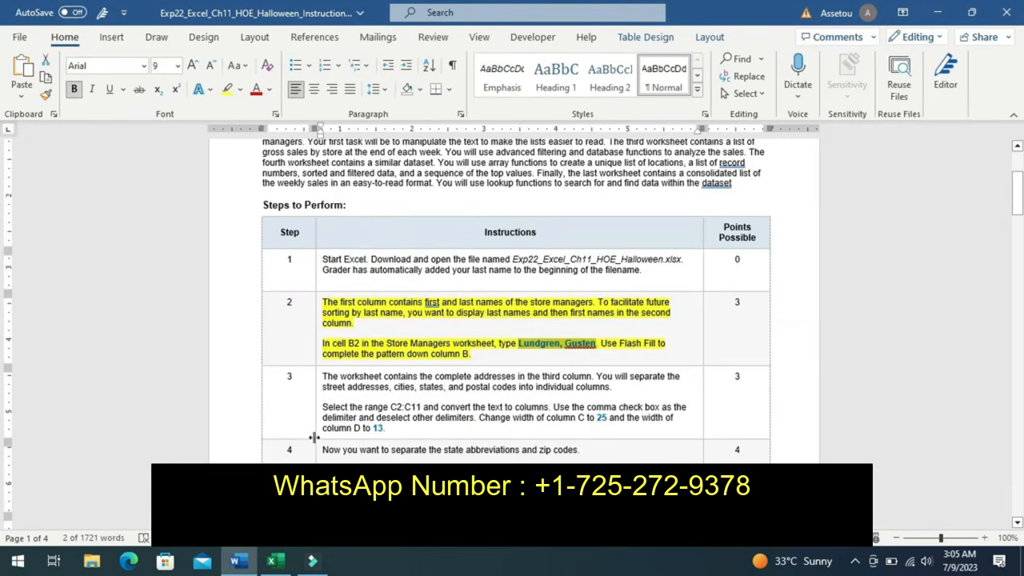
key(ctrl+z)
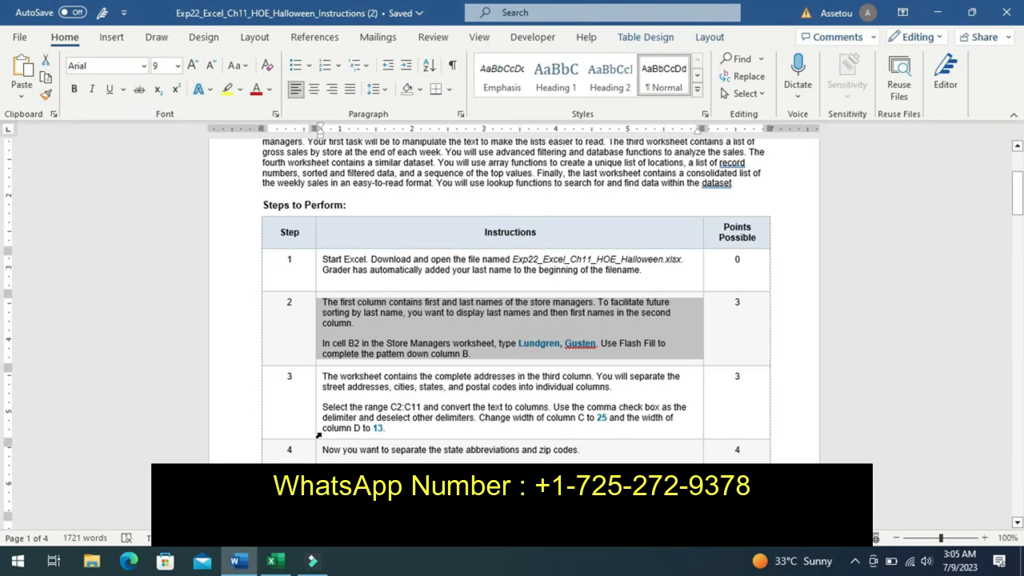
click(318, 434)
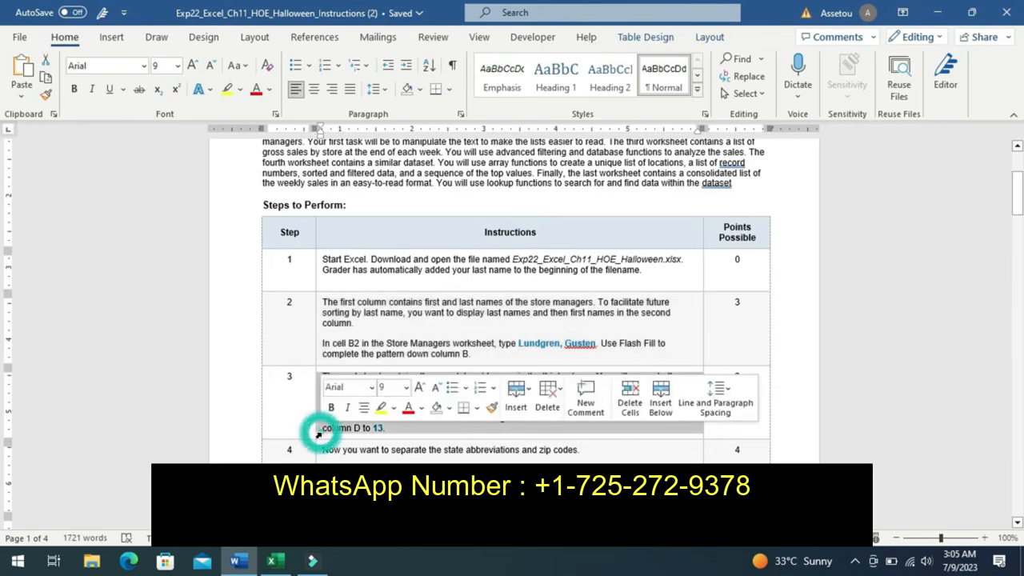
click(380, 409)
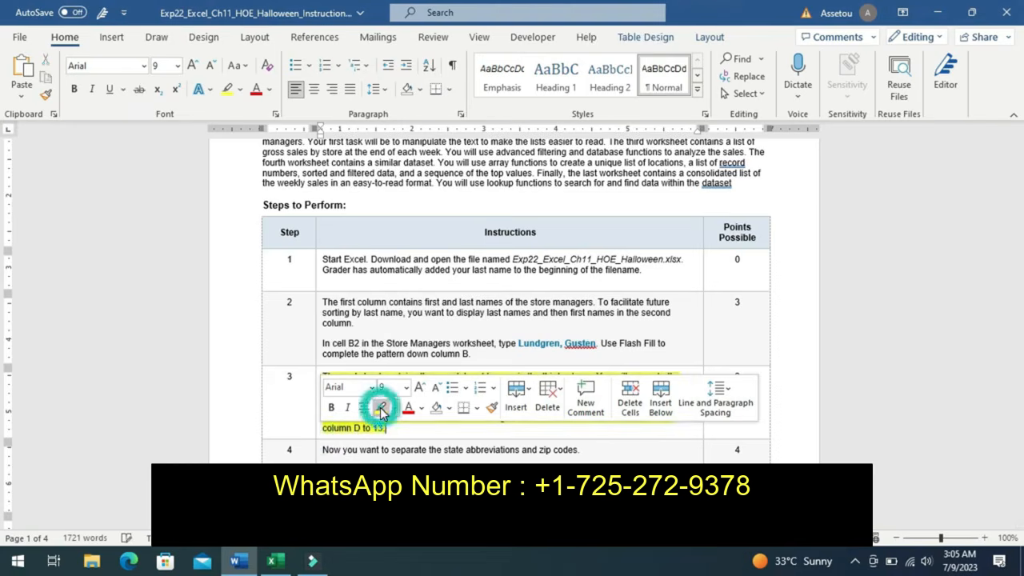
click(304, 422)
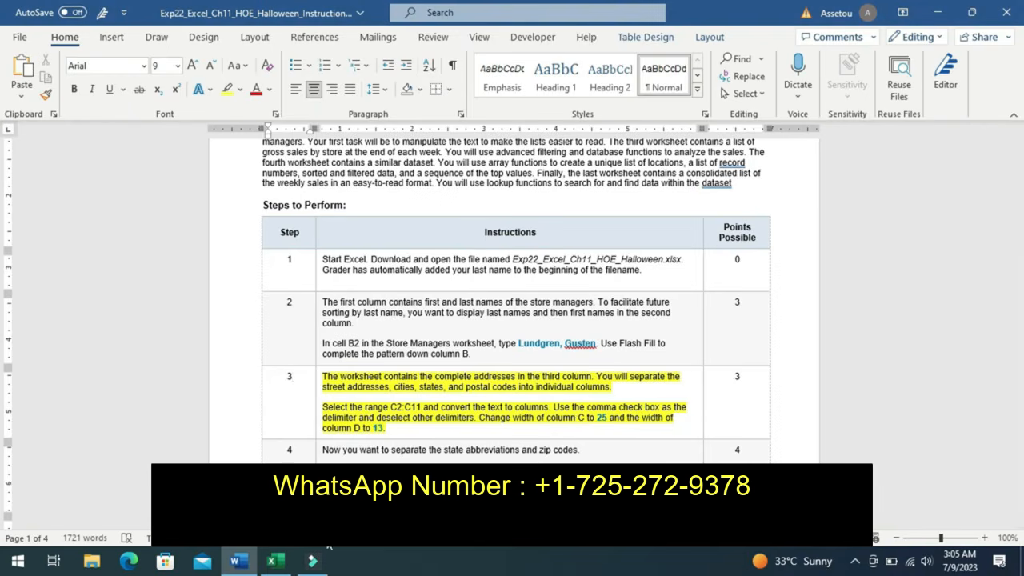
Switch to Excel and set up Text to Columns for the addresses in C2:C11 as delimited data, adding Comma as a delimiter.
click(278, 562)
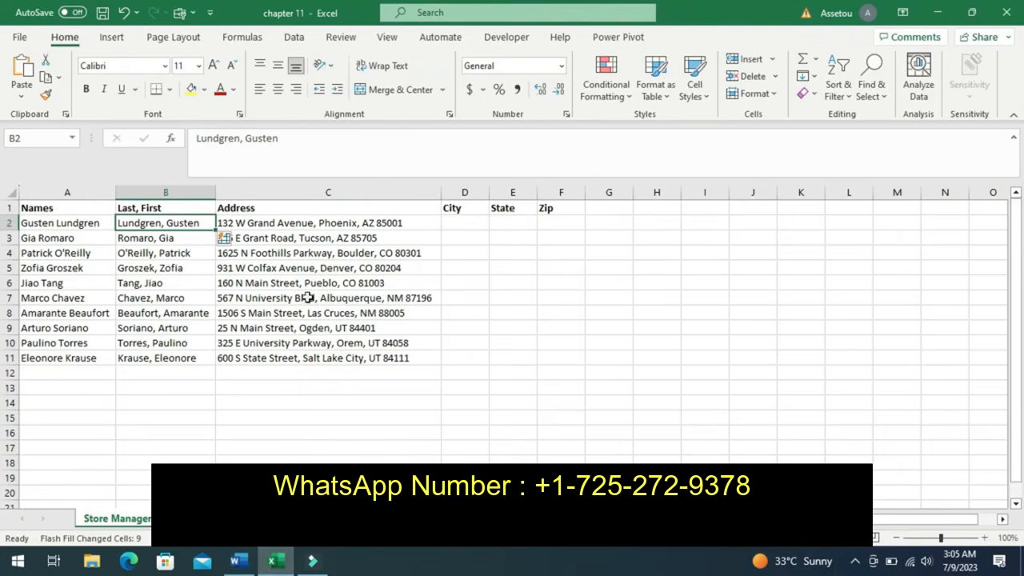
click(311, 226)
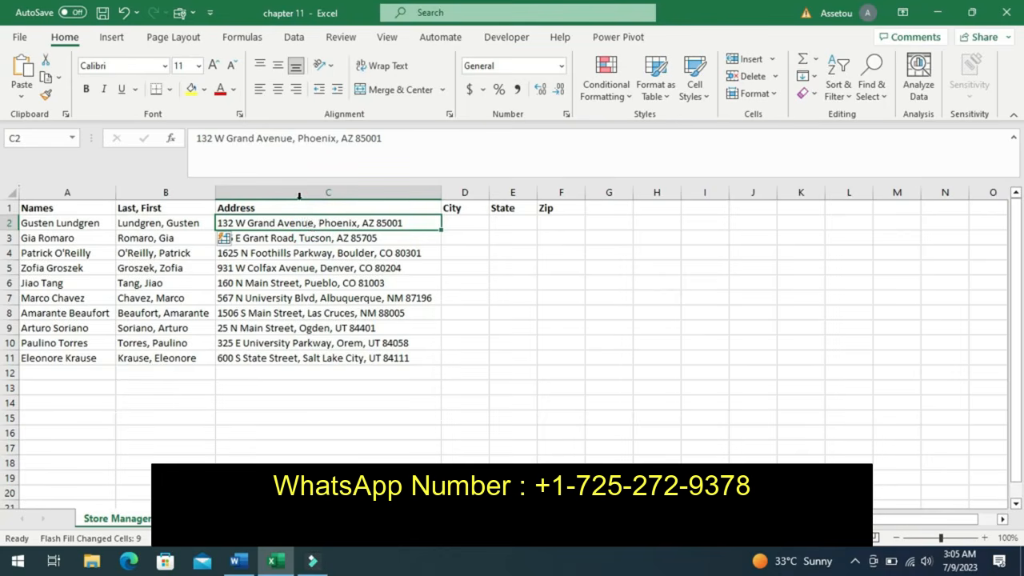
click(300, 194)
drag(308, 225, 324, 360)
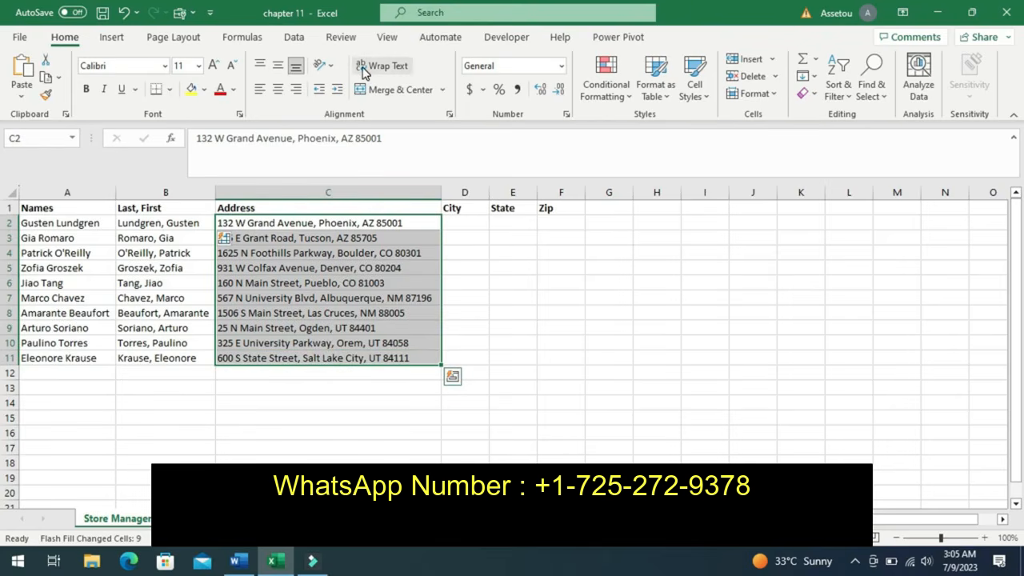
click(295, 38)
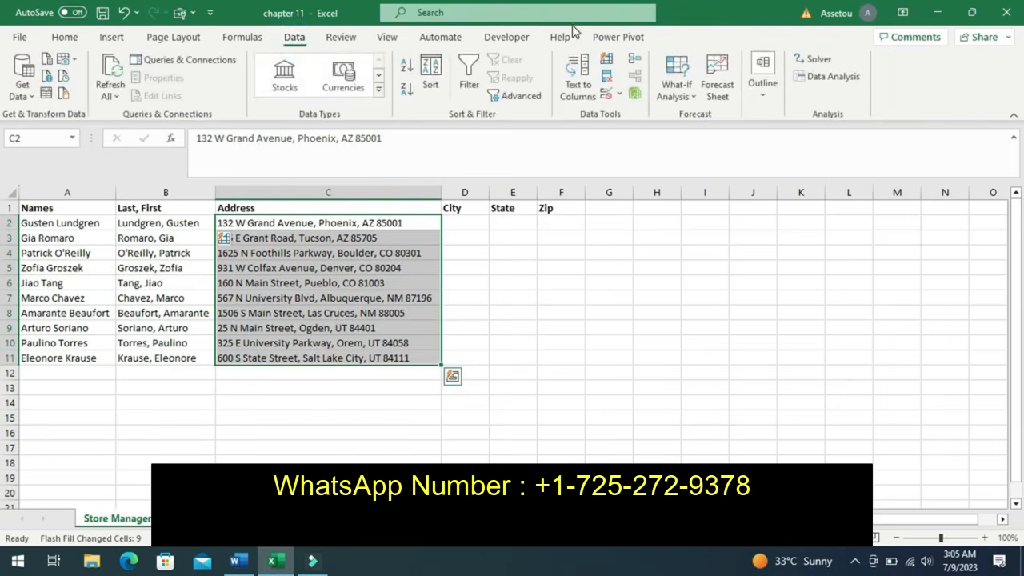
click(577, 77)
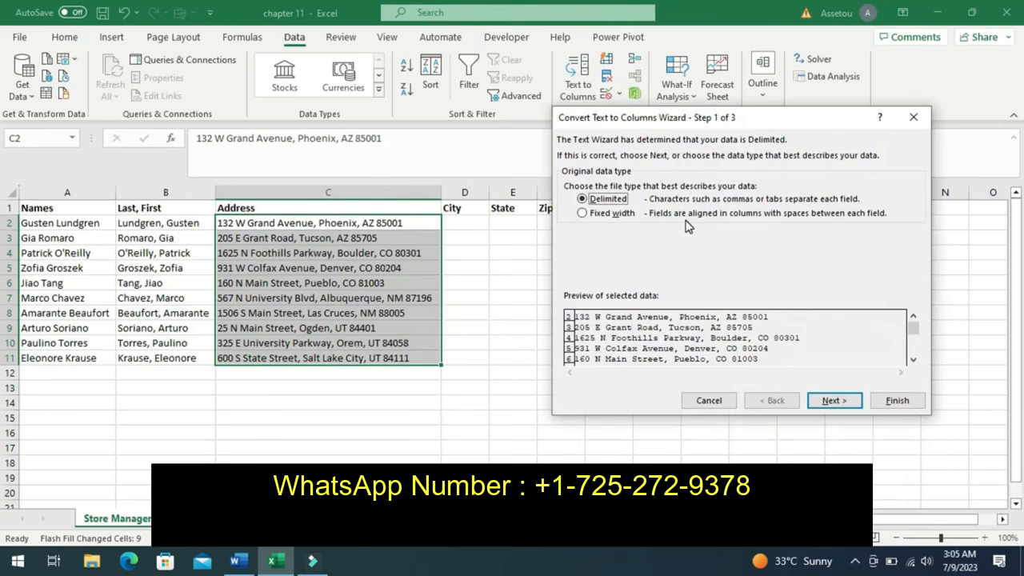
click(823, 405)
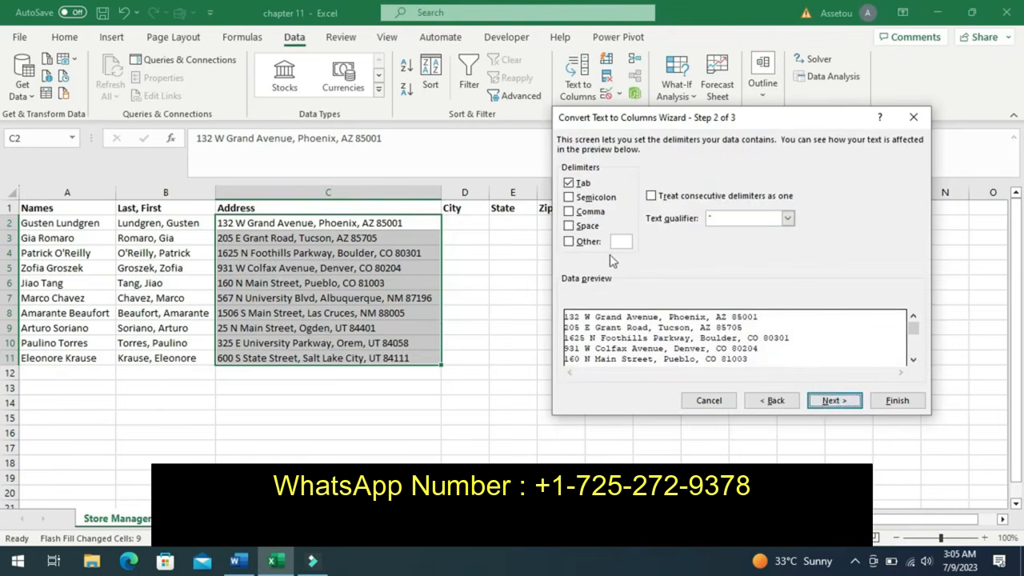
click(569, 212)
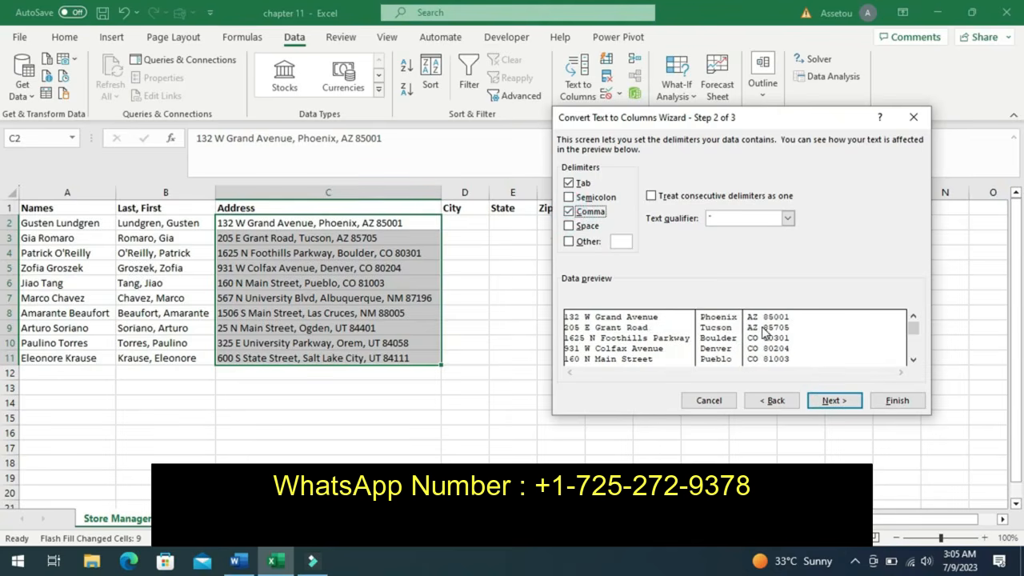
click(832, 400)
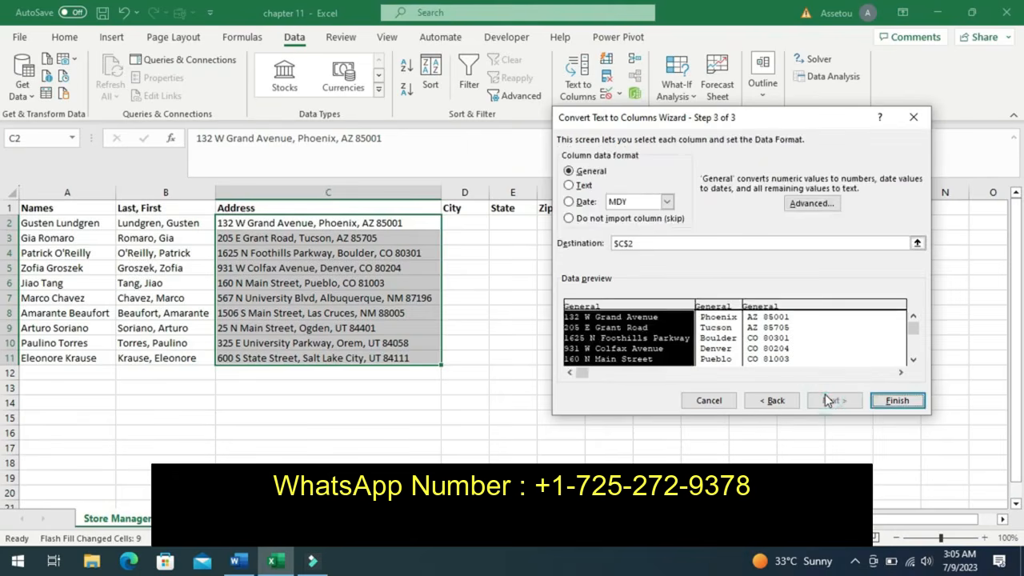